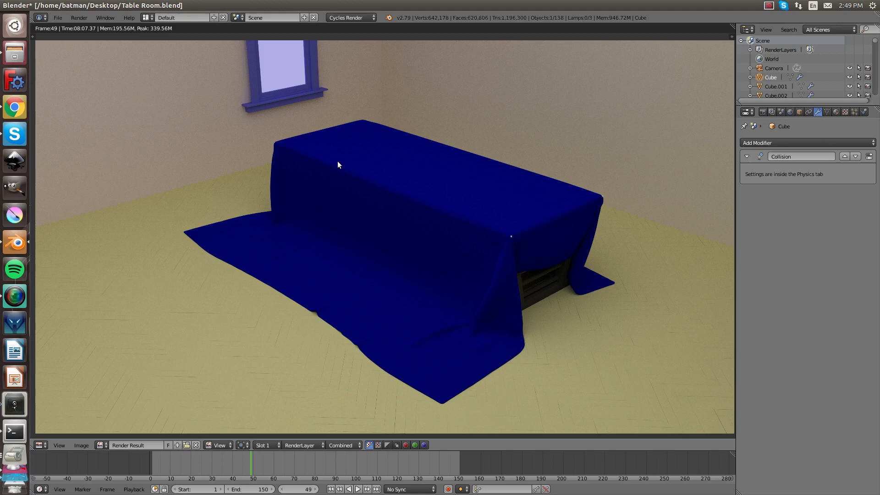
# - Start a new scene from the default startup file
pyautogui.click(57, 17)
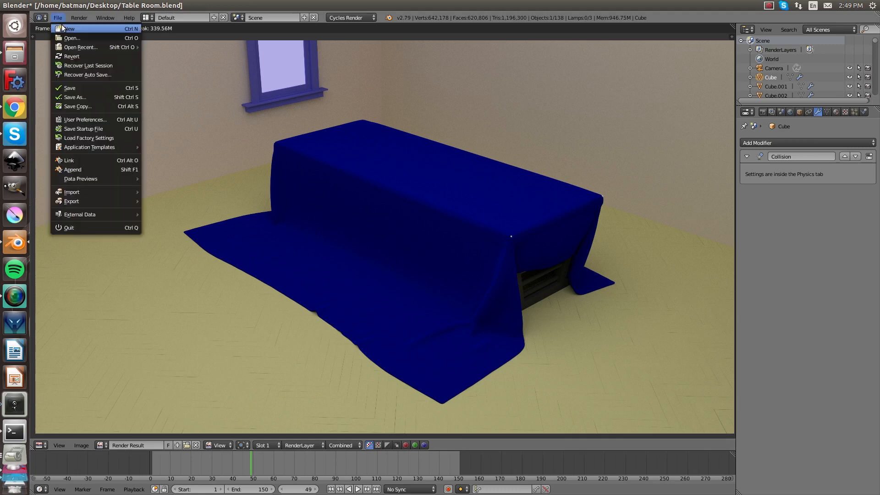
pyautogui.click(62, 29)
pyautogui.click(65, 34)
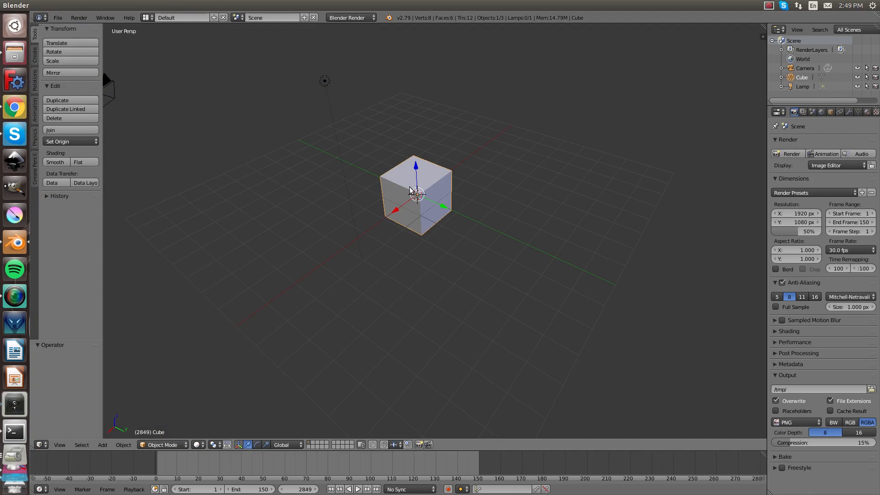
# - In face select mode, lower the default cube's top face about 1.63 units along Z to form a flat slab
pyautogui.press('Tab')
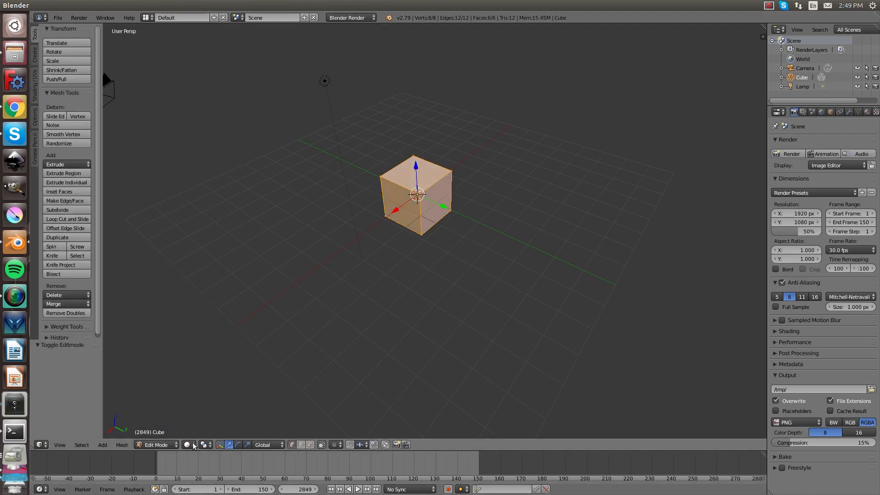
pyautogui.click(309, 444)
pyautogui.rightClick(430, 177)
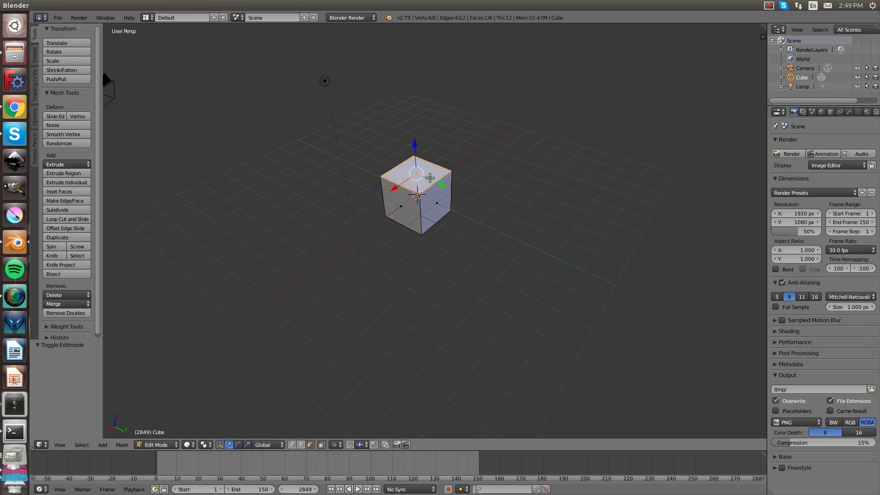
pyautogui.moveTo(411, 139); pyautogui.dragTo(420, 175)
# - Pull the slab's positive-Y side face outward along Y to lengthen it into a rectangular board
pyautogui.rightClick(434, 218)
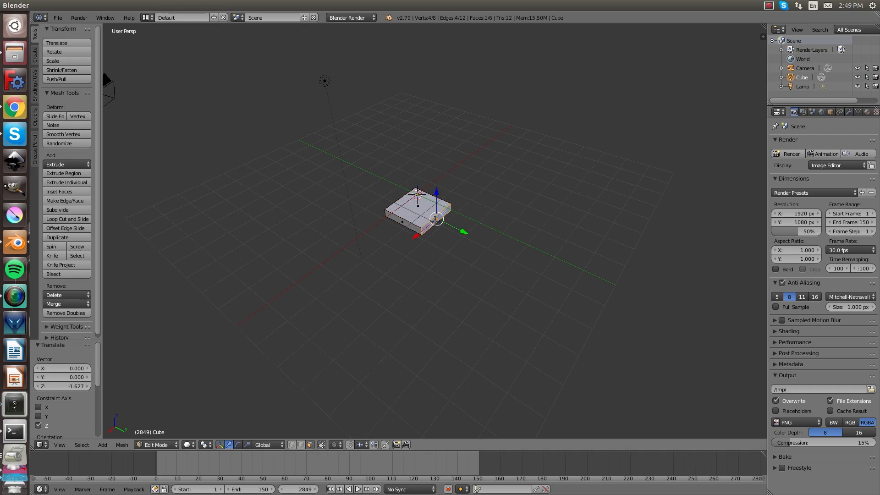
pyautogui.moveTo(457, 232); pyautogui.dragTo(509, 261)
pyautogui.moveTo(510, 261); pyautogui.dragTo(481, 303, button='middle')
pyautogui.moveTo(481, 303); pyautogui.dragTo(487, 304)
# - Lower the board's top face about 0.15 units along Z to make it thinner
pyautogui.moveTo(487, 305); pyautogui.dragTo(518, 224, button='middle')
pyautogui.moveTo(452, 213); pyautogui.dragTo(459, 225, button='middle')
pyautogui.press('a')
pyautogui.press('g')
pyautogui.press('z')
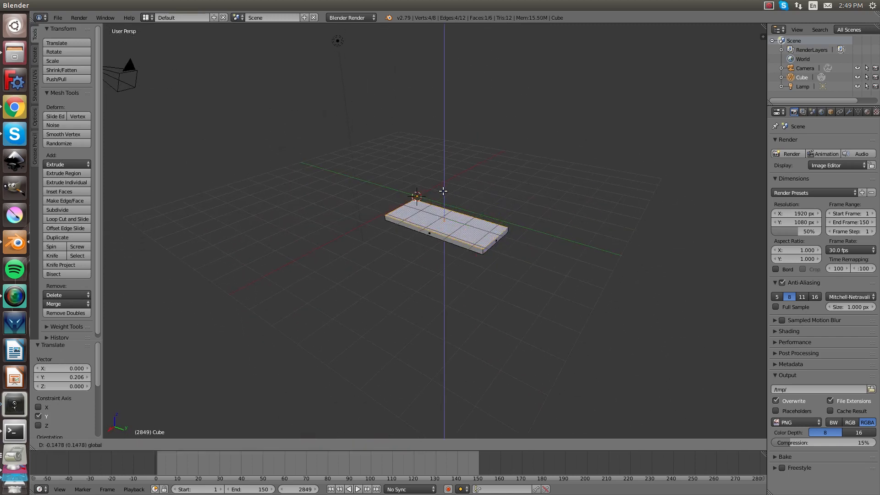
pyautogui.click(443, 191)
# - Bevel the edges of the board's bottom face by about 0.11 units with one segment, and select the top face
pyautogui.moveTo(444, 191); pyautogui.dragTo(471, 158, button='middle')
pyautogui.scroll(4, 454, 188)
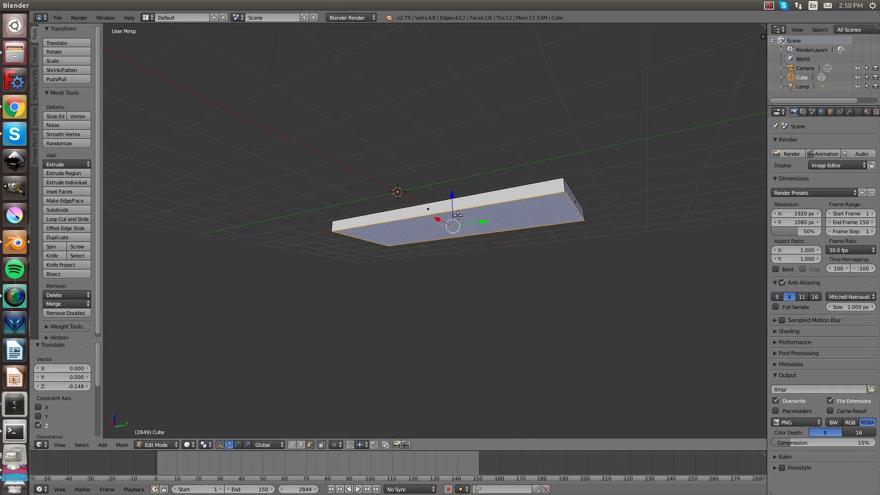
pyautogui.hotkey('ctrl', 'b')
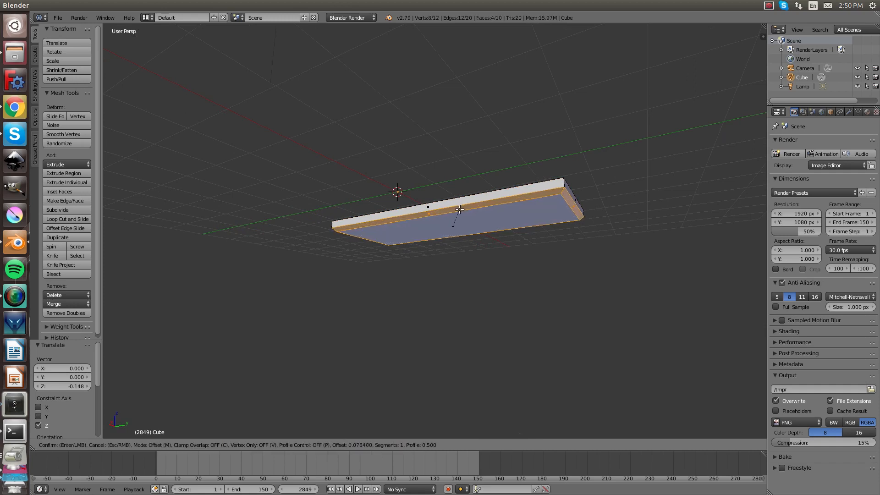
pyautogui.click(462, 209)
pyautogui.moveTo(462, 208); pyautogui.dragTo(463, 247, button='middle')
pyautogui.rightClick(464, 216)
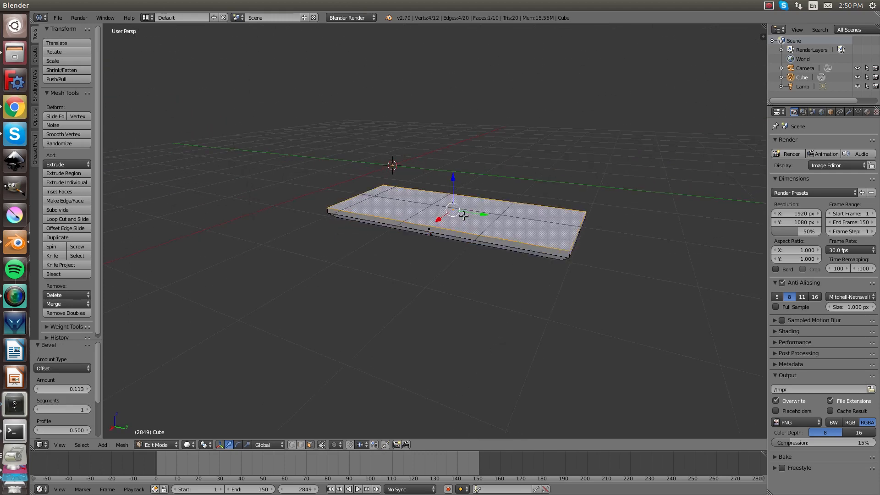
# - Try to bevel the edges of the board's top face by about 0.01 units with 5 segments
pyautogui.hotkey('ctrl', 'b')
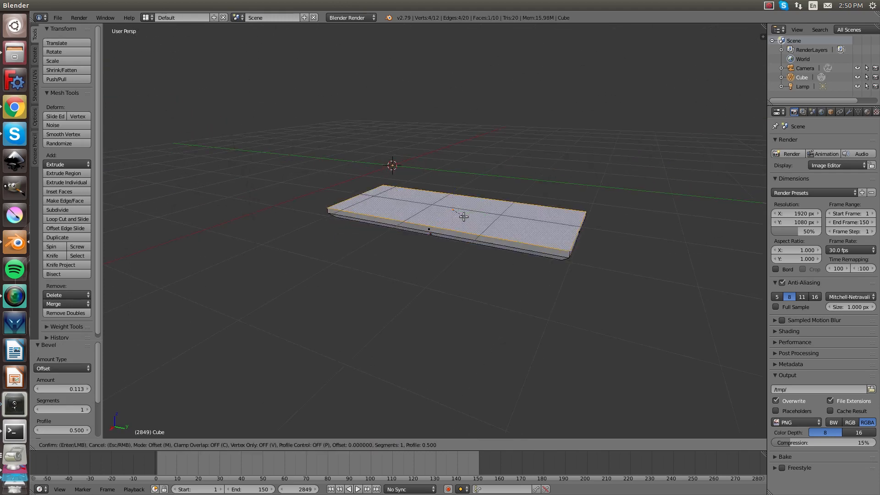
pyautogui.scroll(2, 464, 220)
pyautogui.click(463, 220)
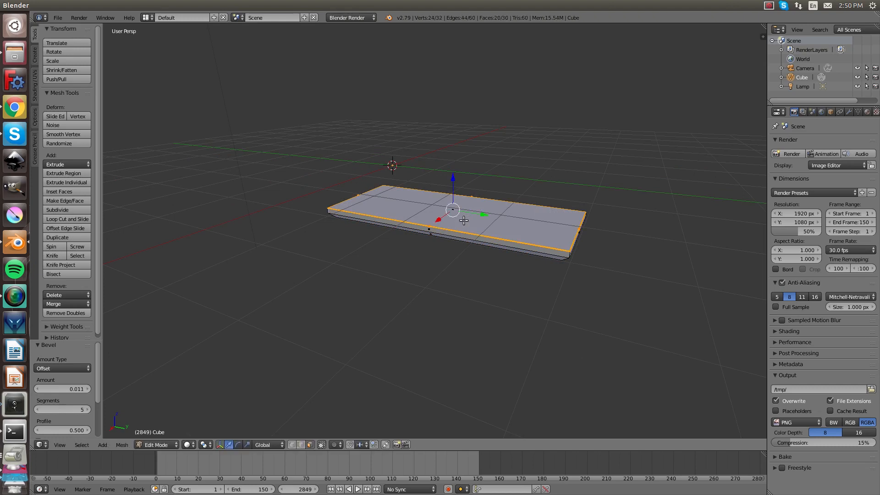
pyautogui.scroll(6, 464, 220)
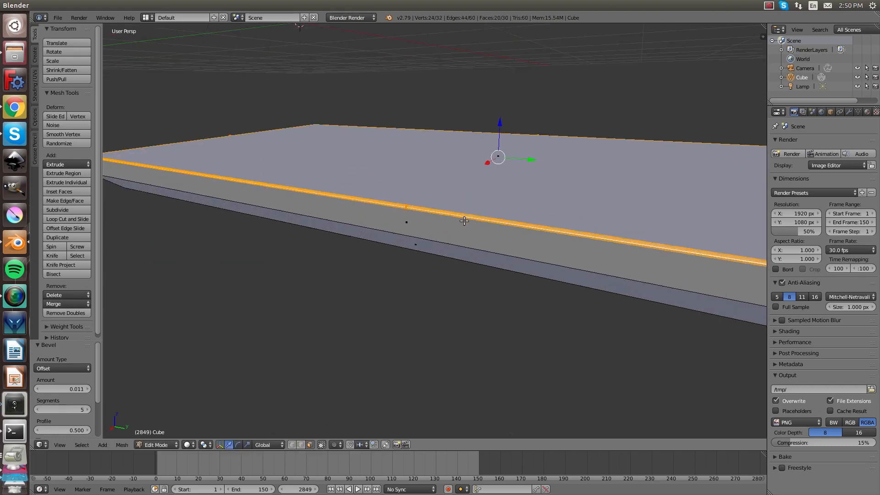
pyautogui.hotkey('ctrl', 'z')
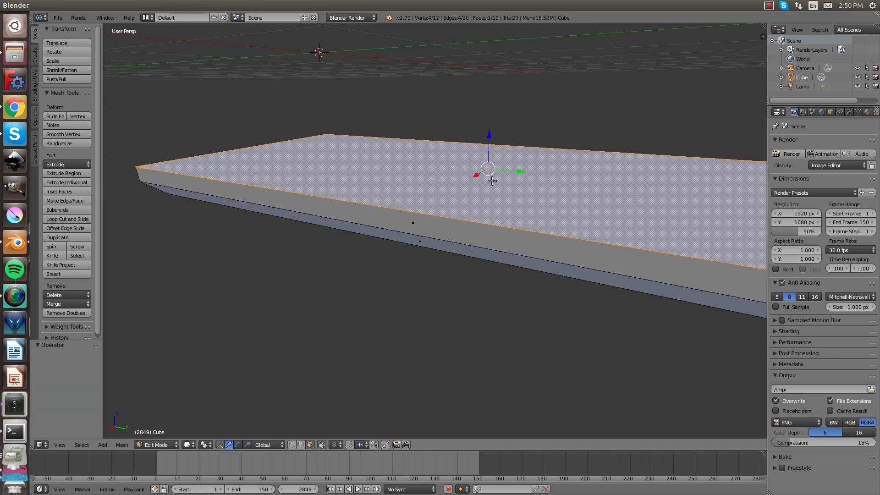
# - Bevel the edges of the board's top face by about 0.017 units with 20 segments and return to Object Mode
pyautogui.hotkey('ctrl', 'b')
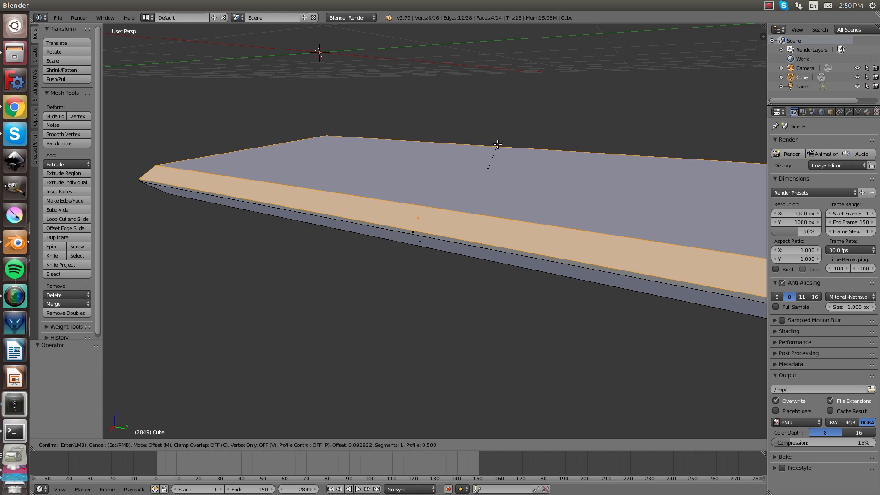
pyautogui.scroll(2, 497, 144)
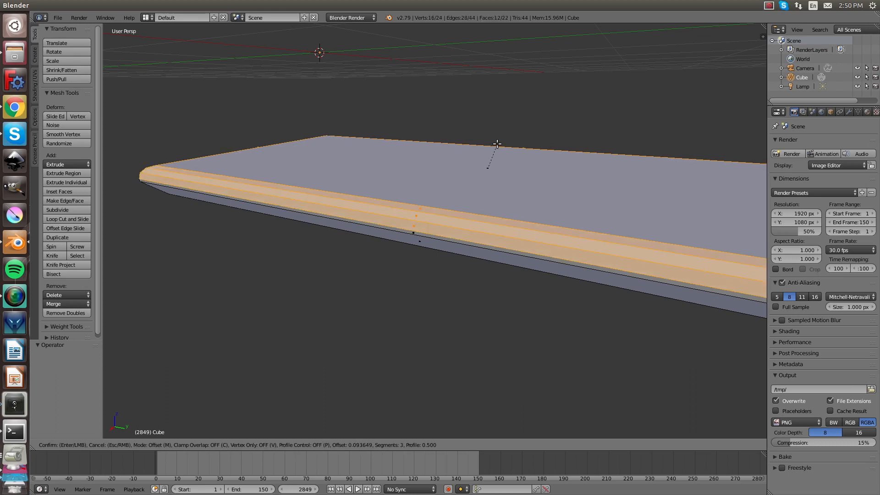
pyautogui.scroll(7, 497, 144)
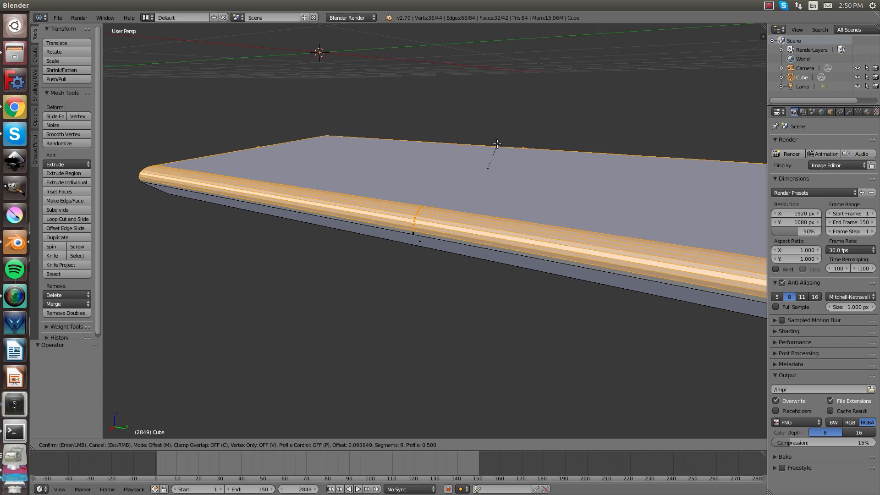
pyautogui.scroll(10, 496, 144)
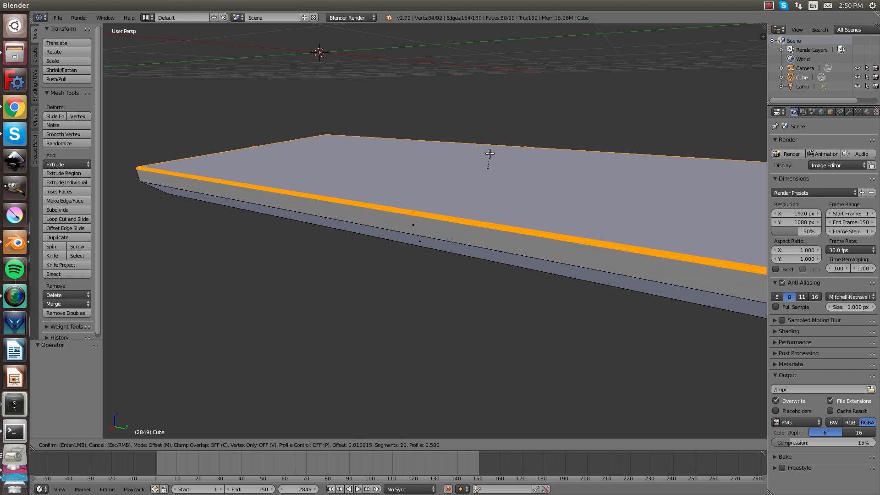
pyautogui.click(490, 153)
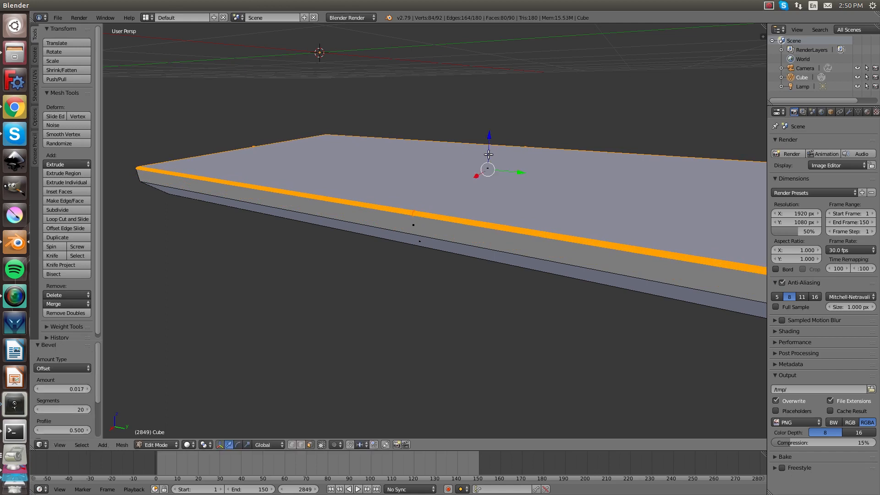
pyautogui.press('Tab')
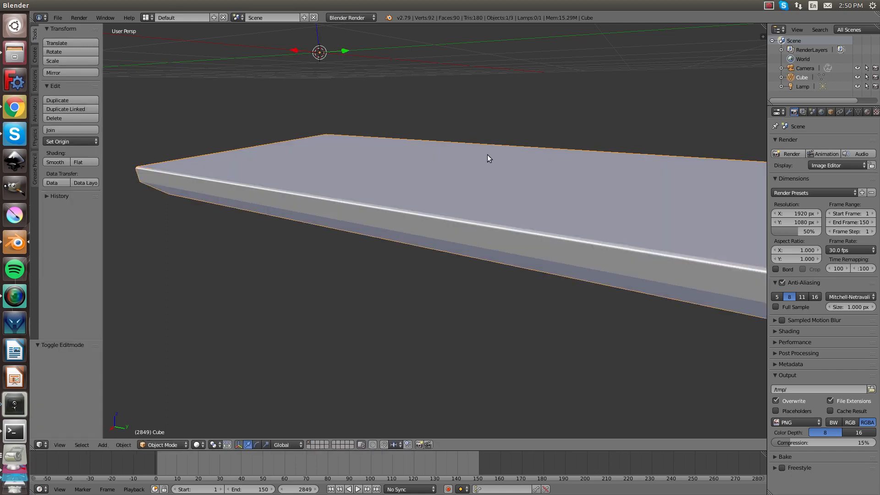
pyautogui.scroll(-5, 488, 154)
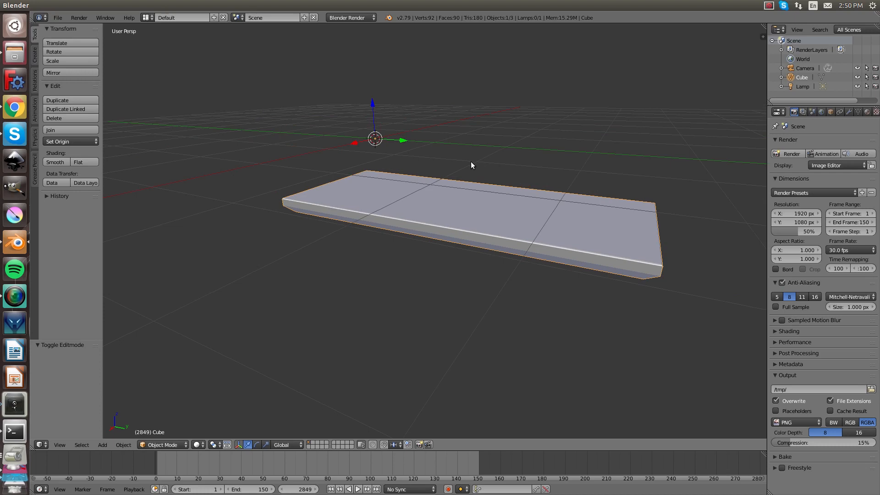
pyautogui.press('space')
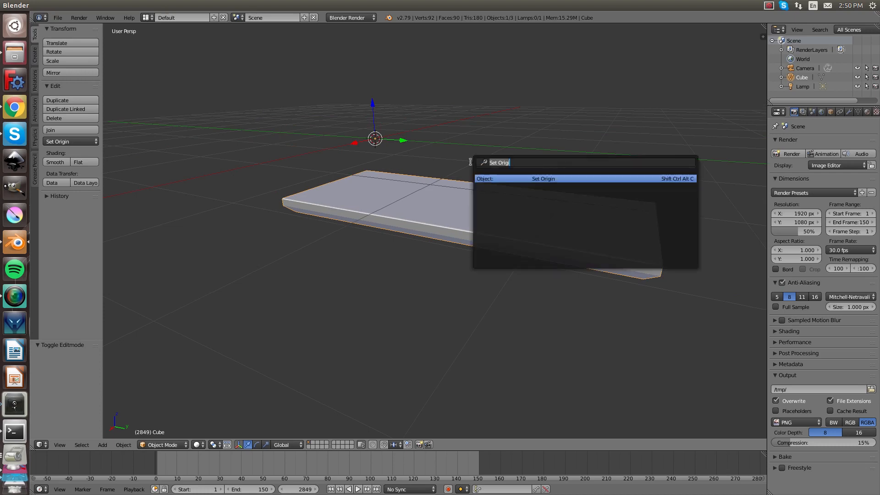
pyautogui.write('set or')
pyautogui.click(552, 178)
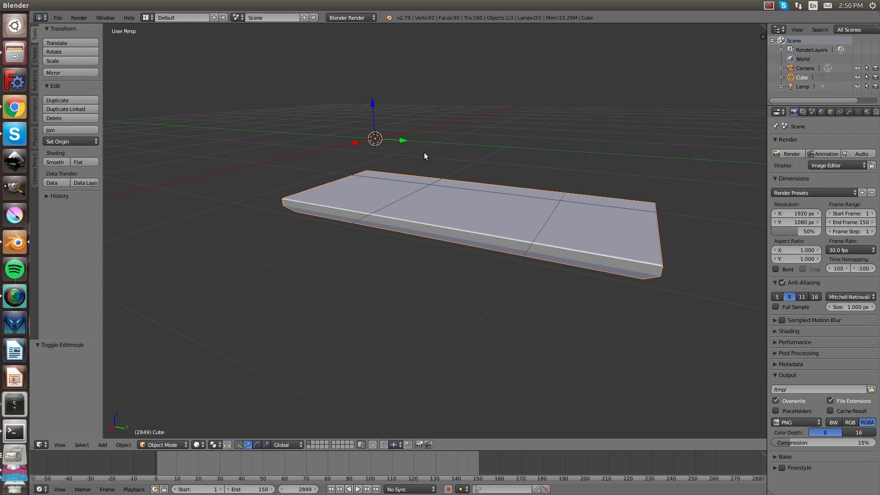
# - Set the board's origin to its center of mass (volume)
pyautogui.press('space')
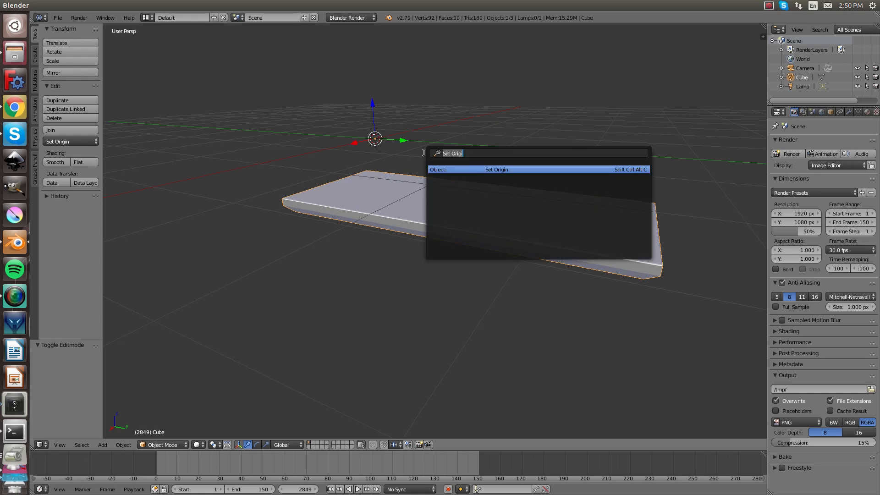
pyautogui.click(491, 169)
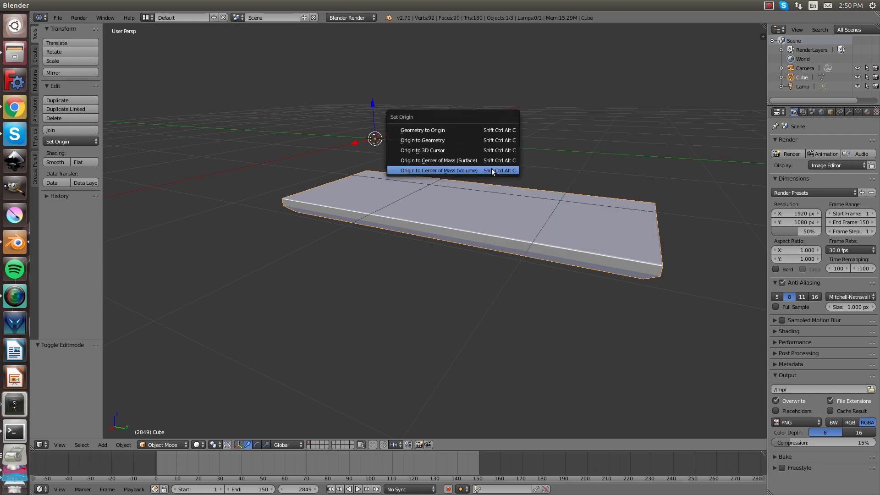
pyautogui.click(468, 169)
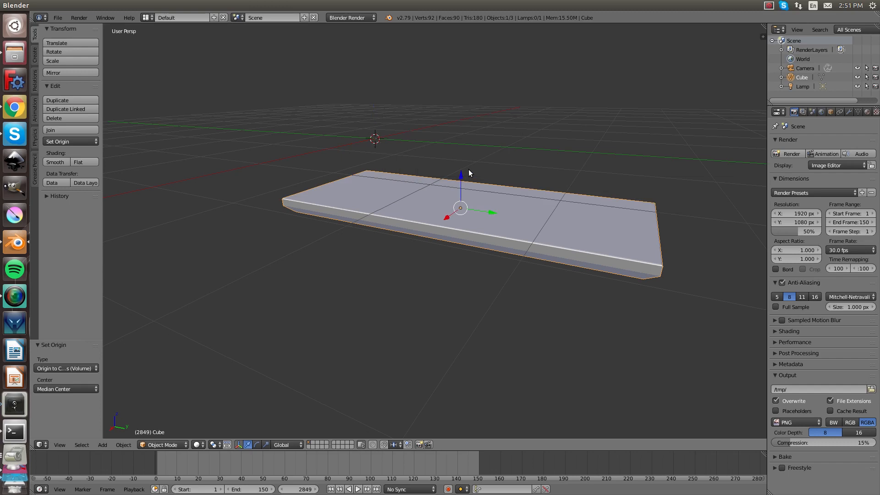
# - Move the board along Y to center it on the world origin and raise it about 1.14 units along Z
pyautogui.moveTo(465, 211)
pyautogui.mouseDown(button='middle')
pyautogui.moveTo(486, 202)
pyautogui.moveTo(490, 187)
pyautogui.moveTo(474, 220)
pyautogui.moveTo(475, 202)
pyautogui.mouseUp(button='middle')
pyautogui.moveTo(489, 210); pyautogui.dragTo(406, 197)
pyautogui.moveTo(415, 194); pyautogui.dragTo(399, 189, button='middle')
pyautogui.moveTo(357, 179); pyautogui.dragTo(386, 95)
# - Check the board's placement relative to the world origin in the right, front and left orthographic views
pyautogui.moveTo(386, 95); pyautogui.dragTo(388, 150, button='middle')
pyautogui.scroll(-3, 383, 116)
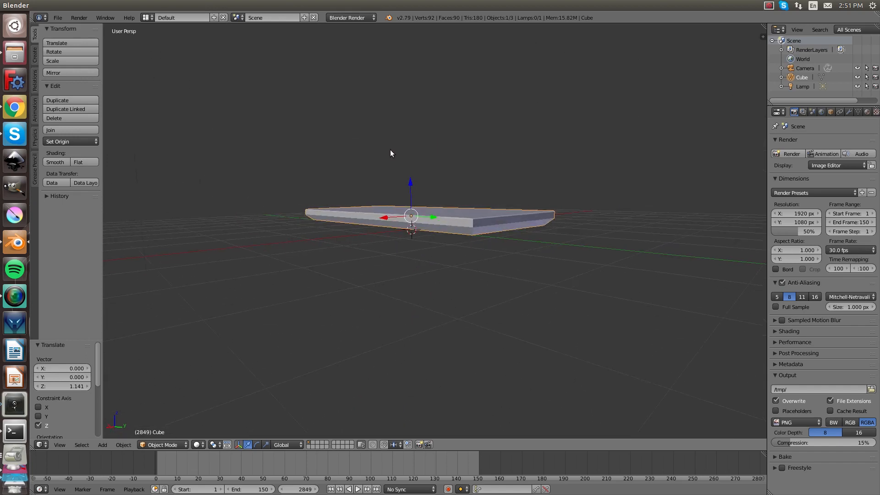
pyautogui.press('KP_3')
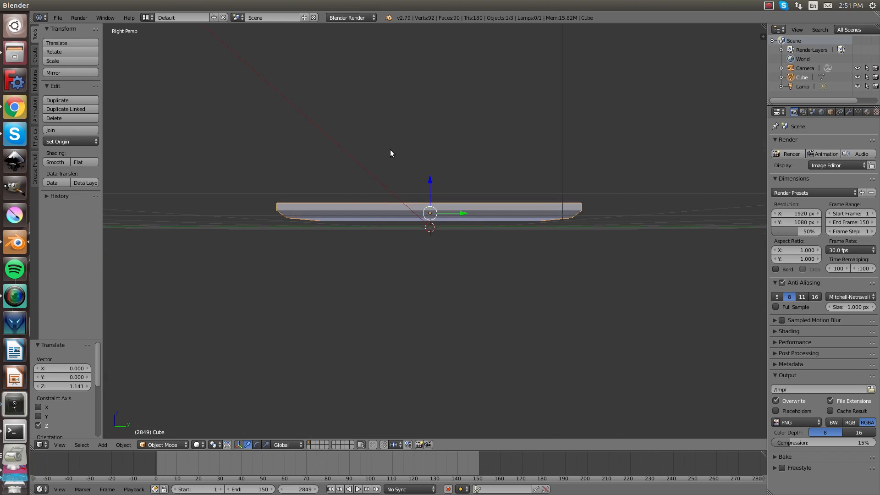
pyautogui.press('KP_5')
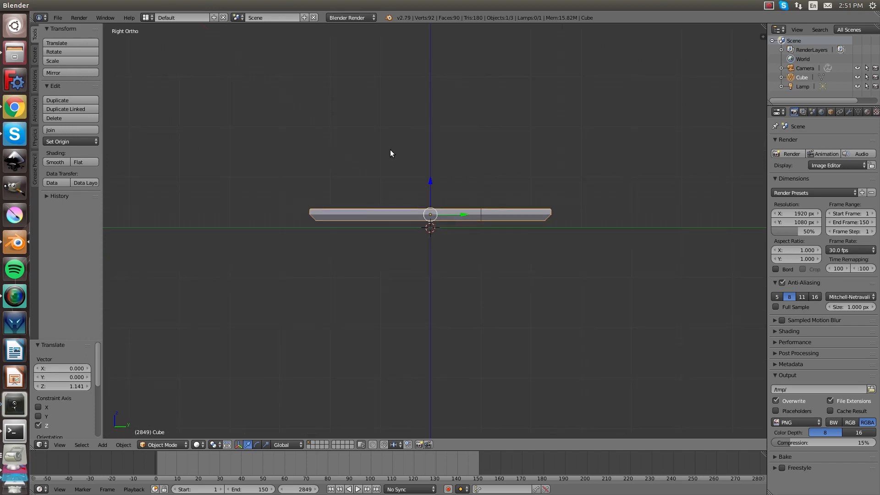
pyautogui.press('KP_1')
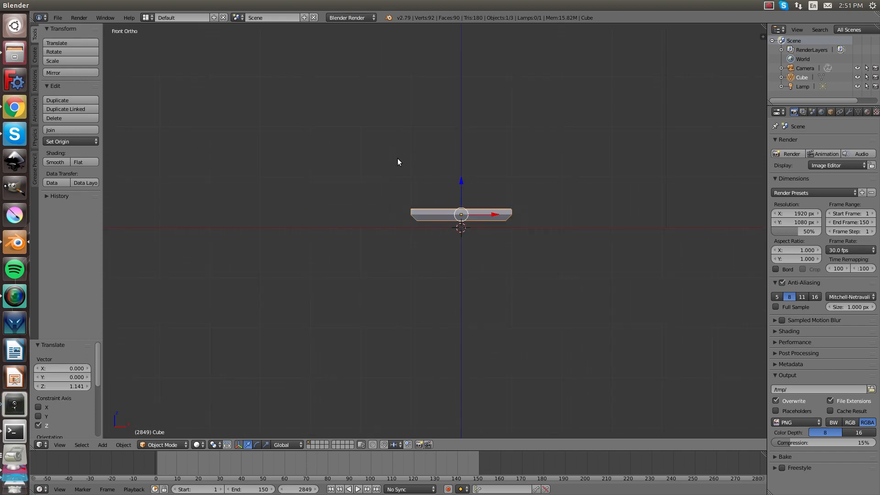
pyautogui.scroll(2, 573, 291)
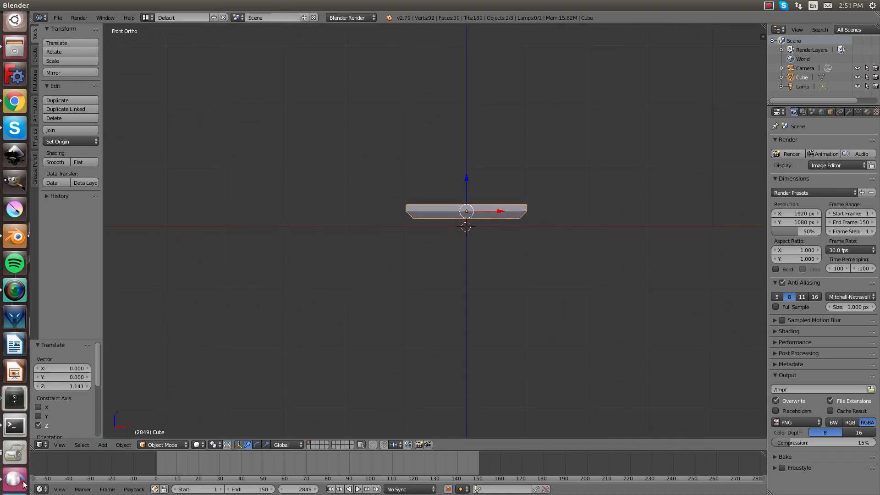
pyautogui.click(60, 445)
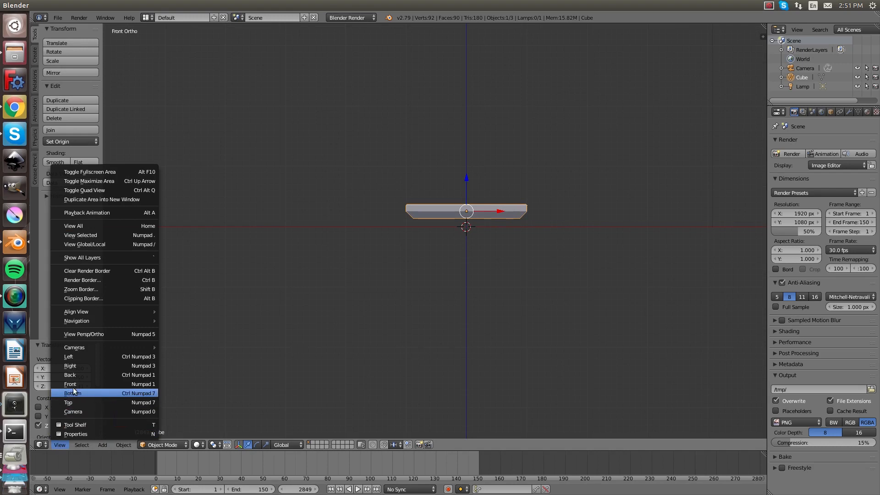
pyautogui.click(70, 356)
pyautogui.click(59, 445)
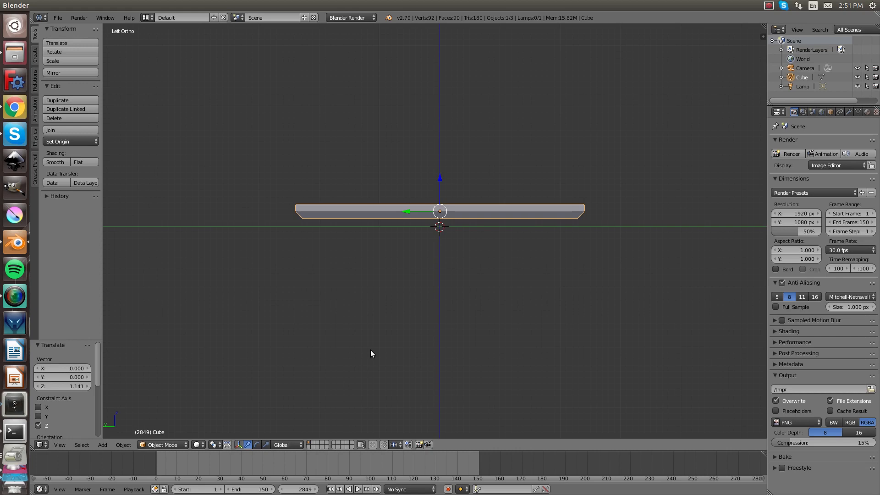
# - In the front orthographic view, deselect everything and add a cube mesh with radius 1 at the world origin
pyautogui.press('KP_1')
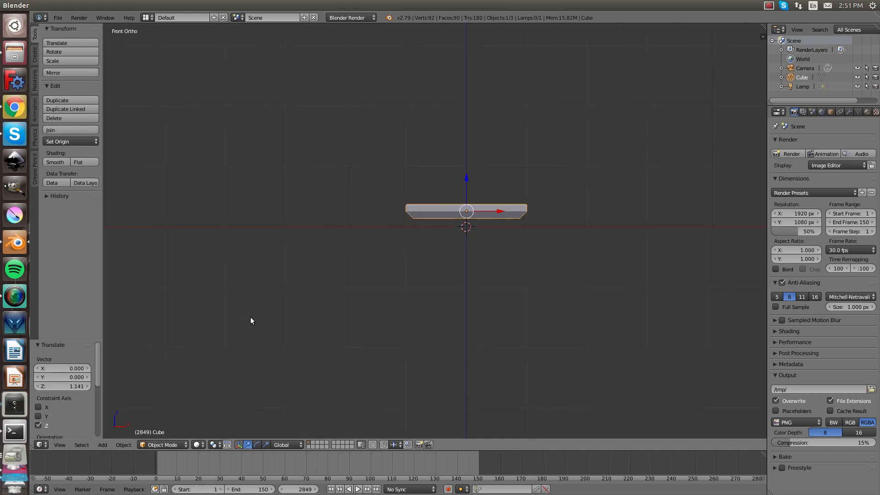
pyautogui.scroll(2, 460, 253)
pyautogui.press('a')
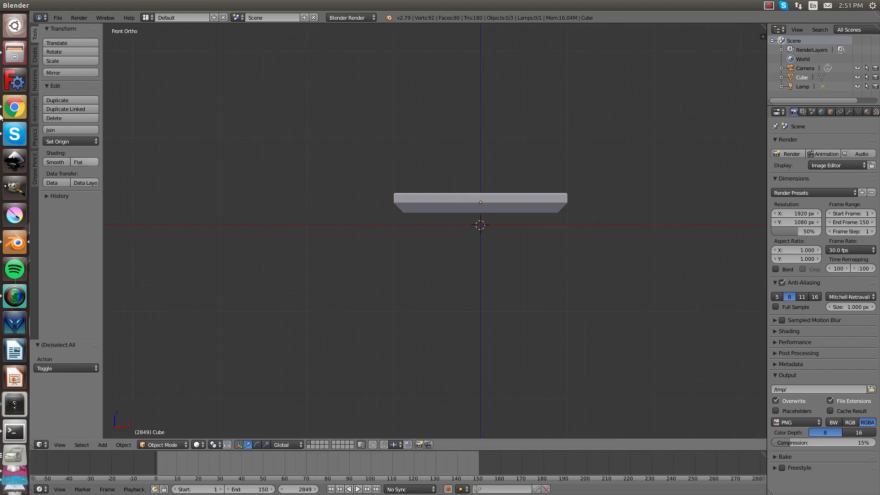
pyautogui.click(34, 55)
pyautogui.click(70, 61)
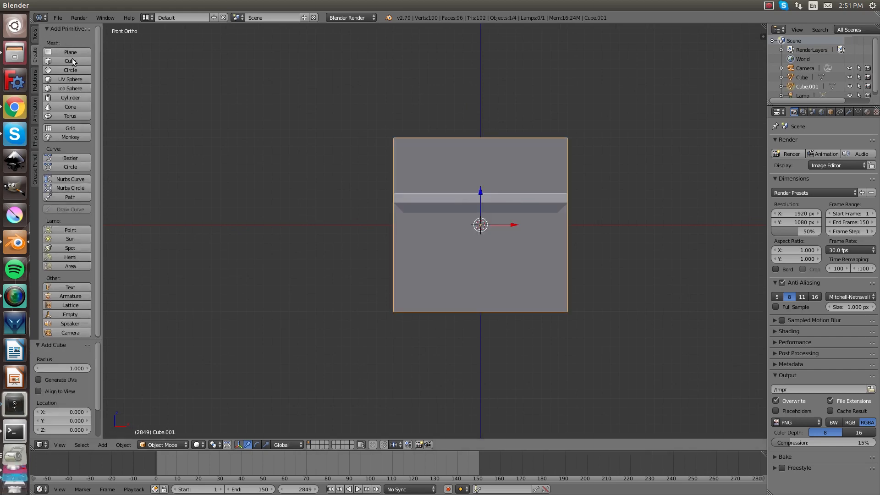
# - In edit mode, move the new cube's negative-X side face along positive X until only a thin slab remains
pyautogui.moveTo(493, 281); pyautogui.dragTo(531, 293, button='middle')
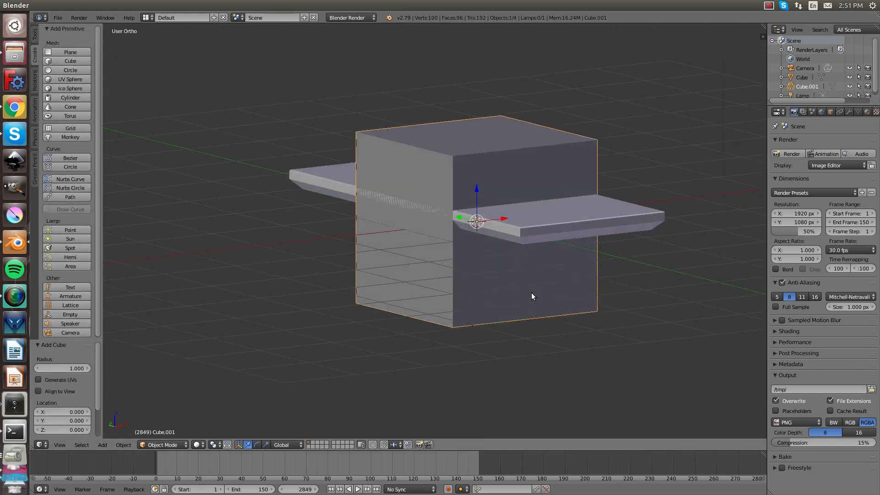
pyautogui.press('Tab')
pyautogui.rightClick(434, 194)
pyautogui.moveTo(409, 226); pyautogui.dragTo(561, 221)
# - Move the slab's positive-Y end face about 1.94 units along negative Y to form a thin vertical leg, and return to object mode
pyautogui.moveTo(567, 187); pyautogui.dragTo(360, 227, button='middle')
pyautogui.moveTo(297, 208); pyautogui.dragTo(336, 186)
pyautogui.moveTo(335, 186); pyautogui.dragTo(760, 252, button='middle')
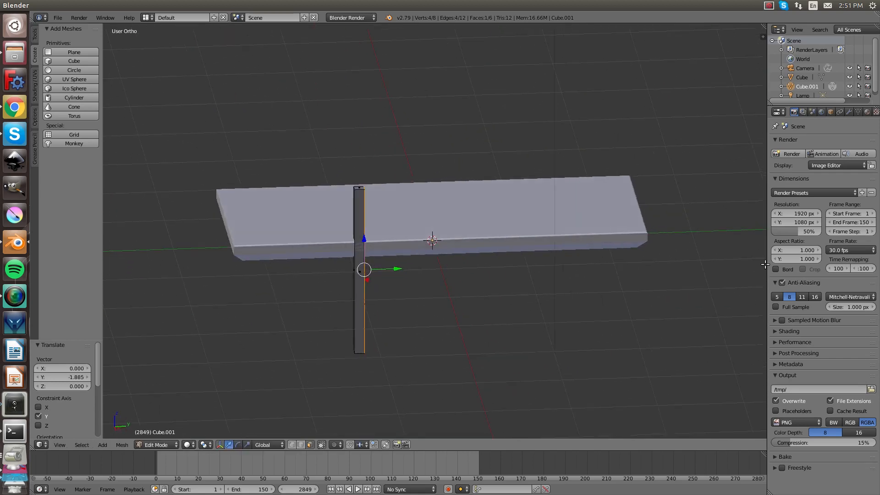
pyautogui.moveTo(395, 268); pyautogui.dragTo(390, 267)
pyautogui.press('KP_1')
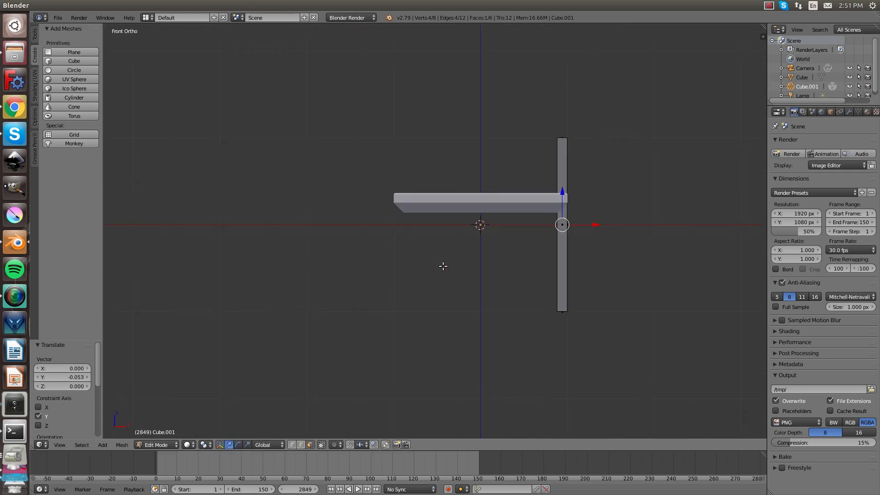
pyautogui.press('Tab')
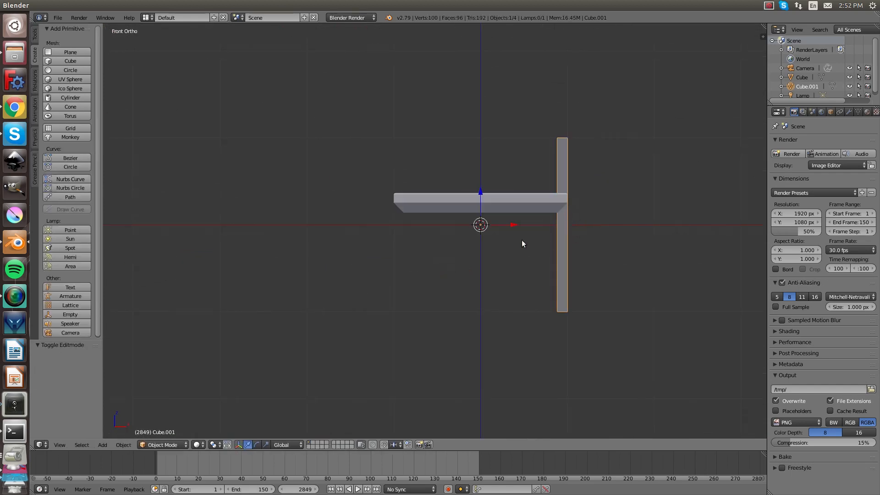
# - Position the leg under the tabletop's negative-X, negative-Y corner, lowering it about 0.78 units along Z
pyautogui.moveTo(511, 224); pyautogui.dragTo(368, 239)
pyautogui.moveTo(331, 194); pyautogui.dragTo(333, 257)
pyautogui.moveTo(496, 274); pyautogui.dragTo(498, 215, button='middle')
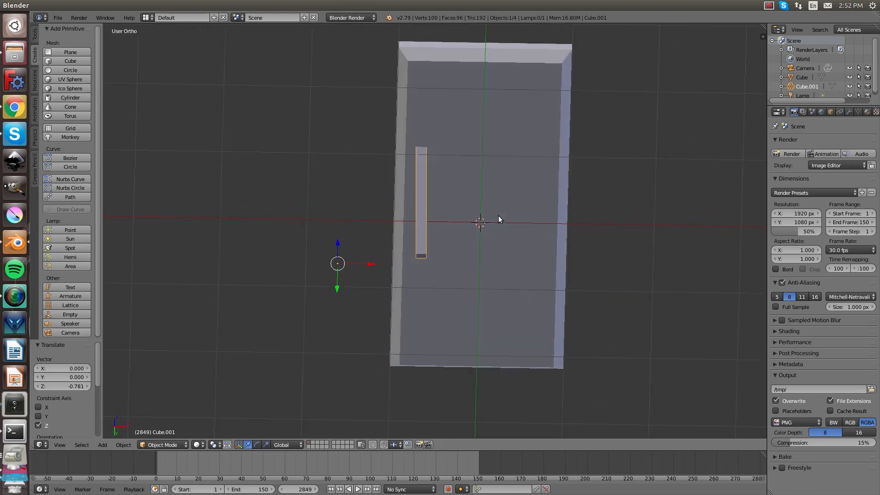
pyautogui.press('KP_7')
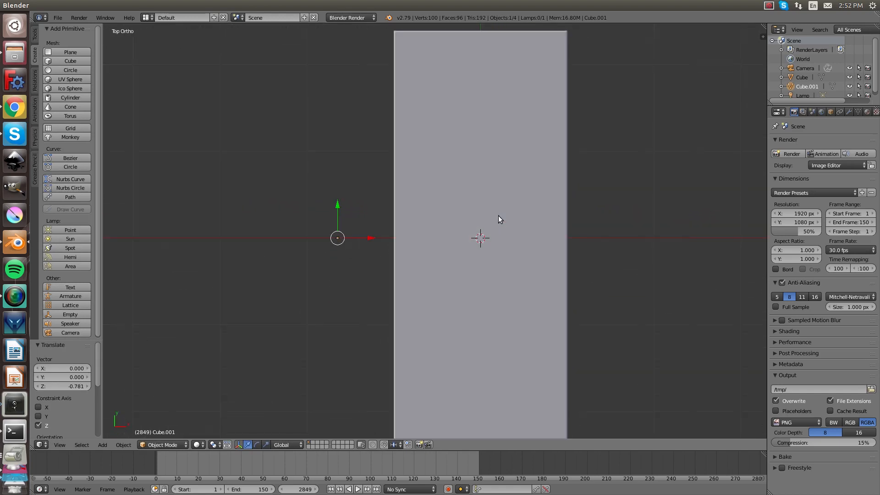
pyautogui.press('KP_1')
pyautogui.press('ctrl+KP_7')
pyautogui.moveTo(499, 215); pyautogui.dragTo(431, 181, button='middle')
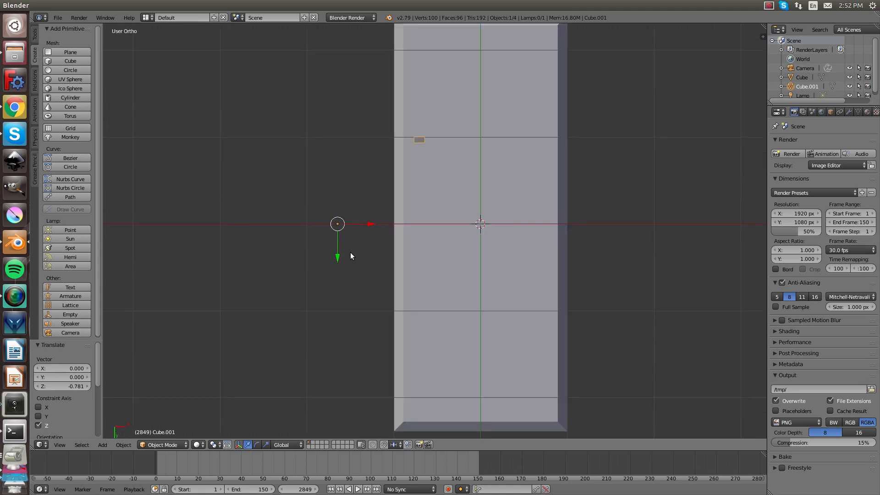
pyautogui.moveTo(338, 259); pyautogui.dragTo(340, 163)
pyautogui.keyDown('shift'); pyautogui.moveTo(362, 146); pyautogui.dragTo(302, 281, button='middle'); pyautogui.keyUp('shift')
pyautogui.moveTo(297, 292); pyautogui.dragTo(300, 286)
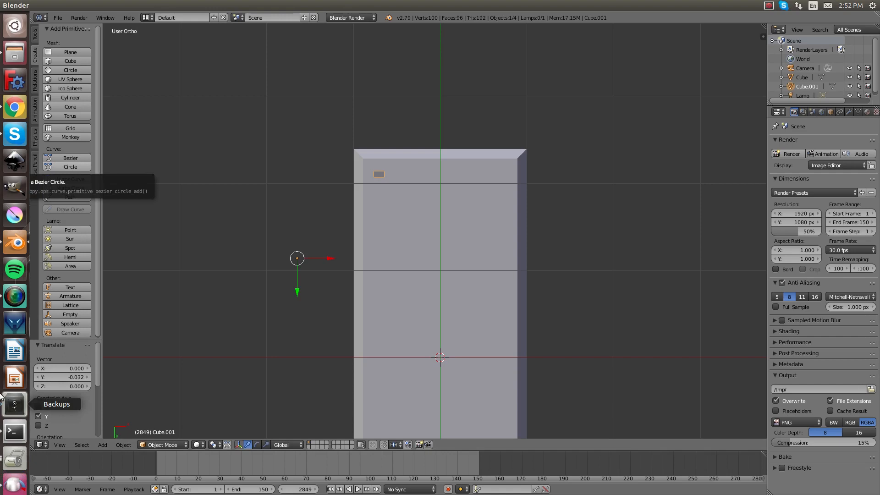
# - Set the leg's origin to its center of mass (volume) and check the table from below and through the camera
pyautogui.press('space')
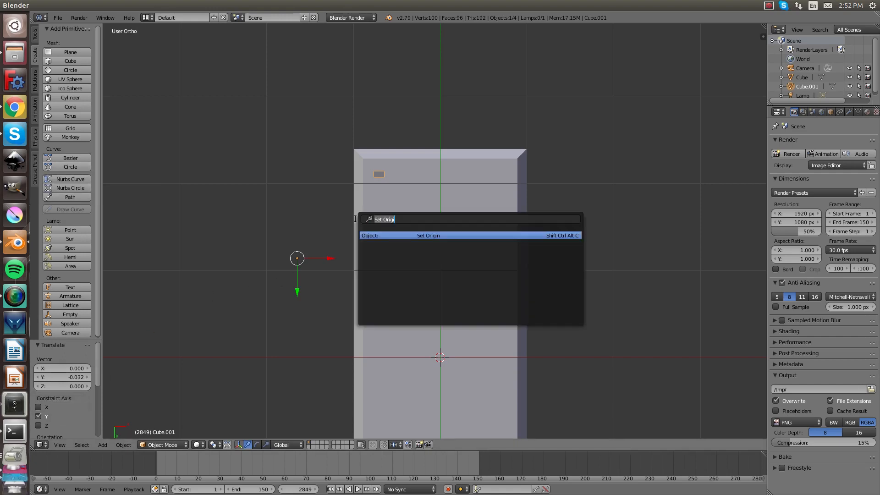
pyautogui.press('Return')
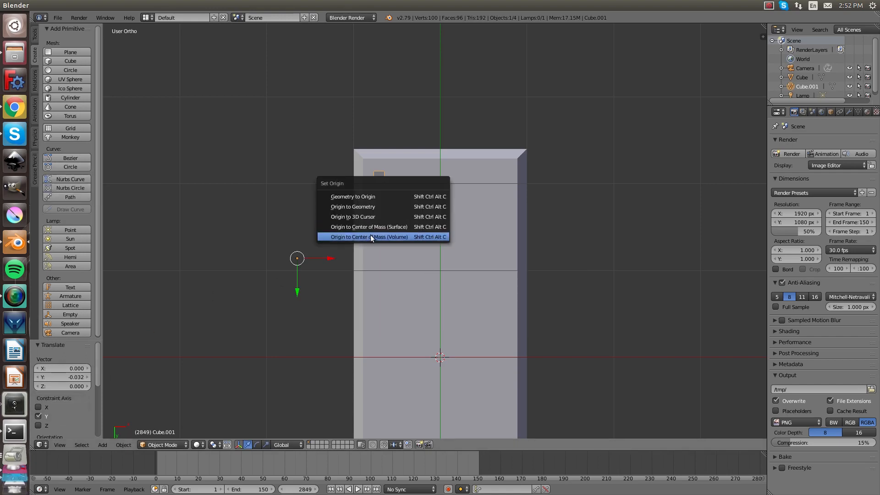
pyautogui.click(370, 235)
pyautogui.moveTo(432, 235); pyautogui.dragTo(441, 337, button='middle')
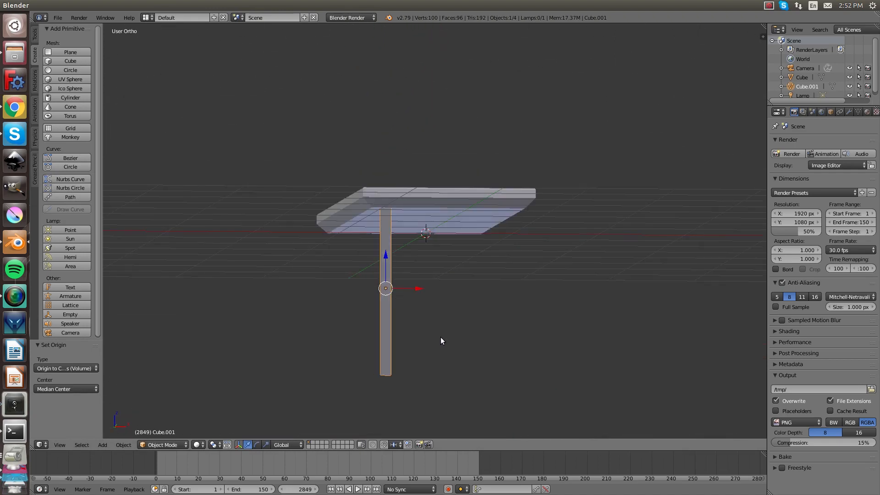
pyautogui.press('KP_0')
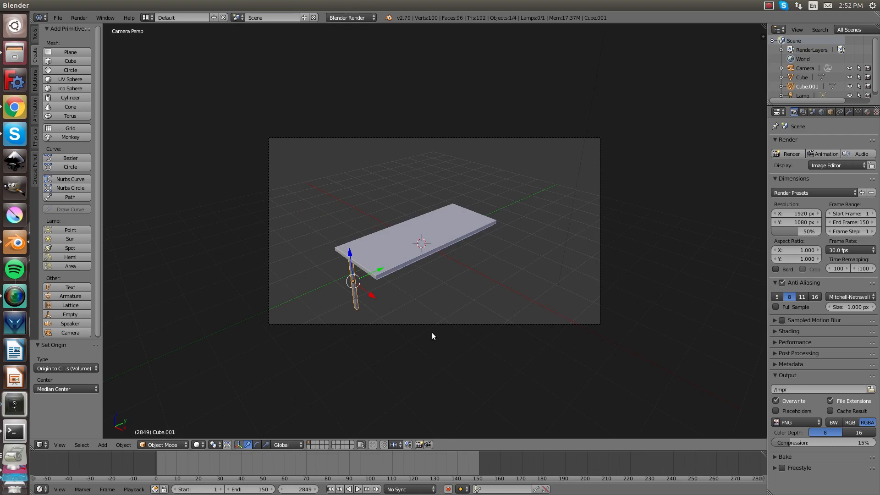
# - In the front orthographic view, duplicate the leg and move the copy about 1.44 units along X
pyautogui.press('KP_1')
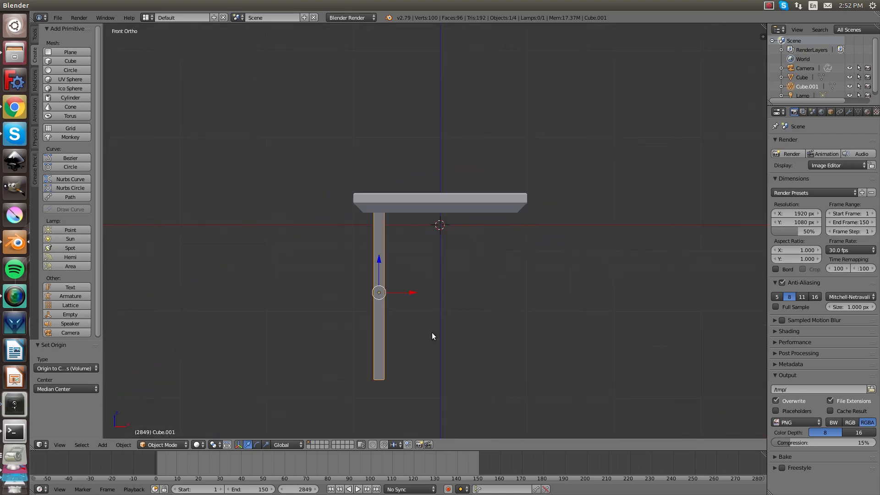
pyautogui.hotkey('shift', 'd')
pyautogui.rightClick(411, 294)
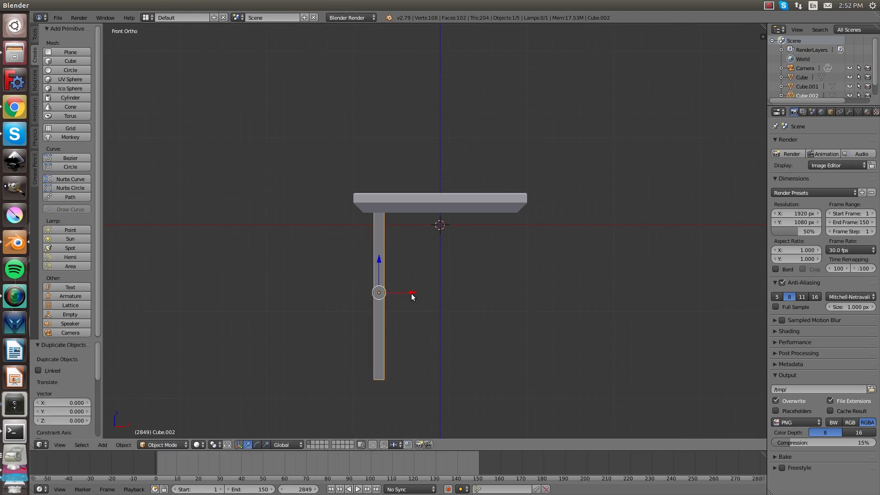
pyautogui.press('g')
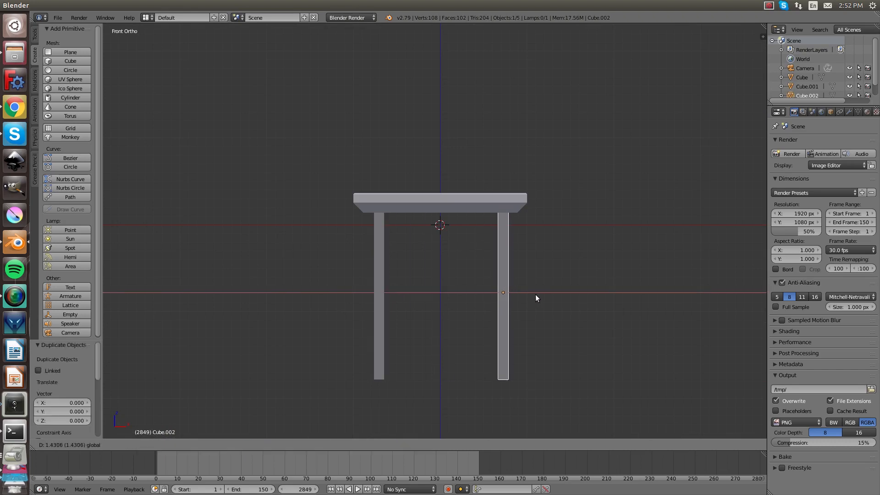
pyautogui.click(536, 295)
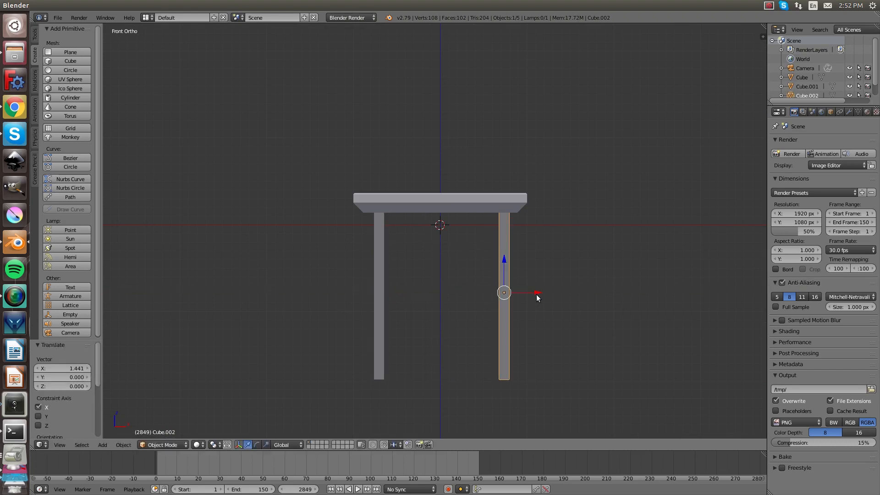
# - Shift the original leg about 0.026 units along negative X to match the other leg's inset, and select the tabletop
pyautogui.rightClick(377, 292)
pyautogui.moveTo(411, 293); pyautogui.dragTo(409, 290)
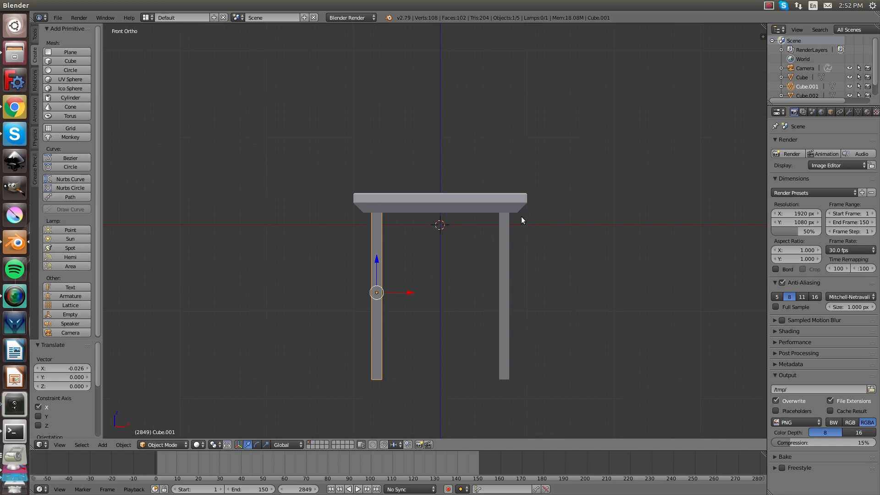
pyautogui.rightClick(462, 202)
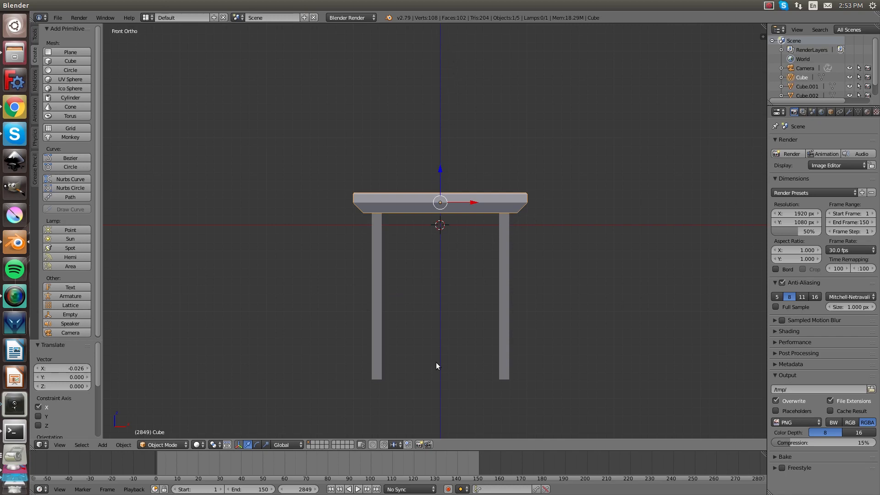
# - Rotate the positive-X leg by 10° about the global Y axis
pyautogui.rightClick(504, 302)
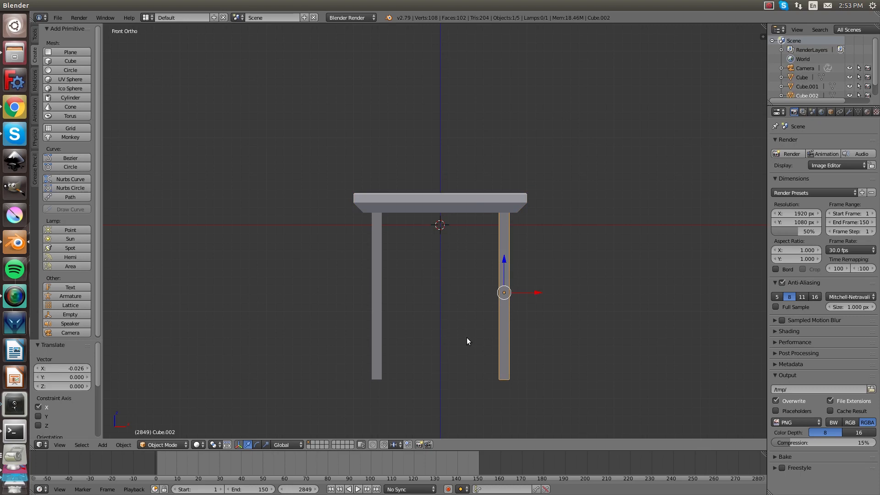
pyautogui.press('r')
pyautogui.press('x')
pyautogui.press('y')
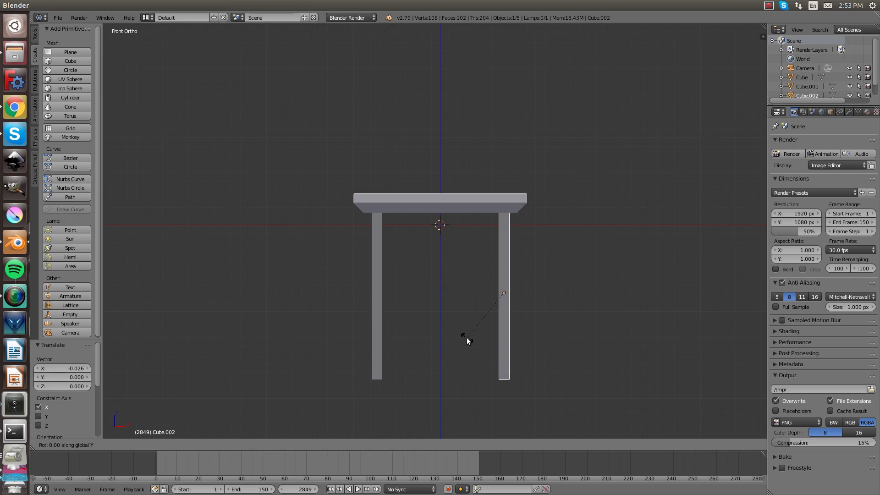
pyautogui.write('10')
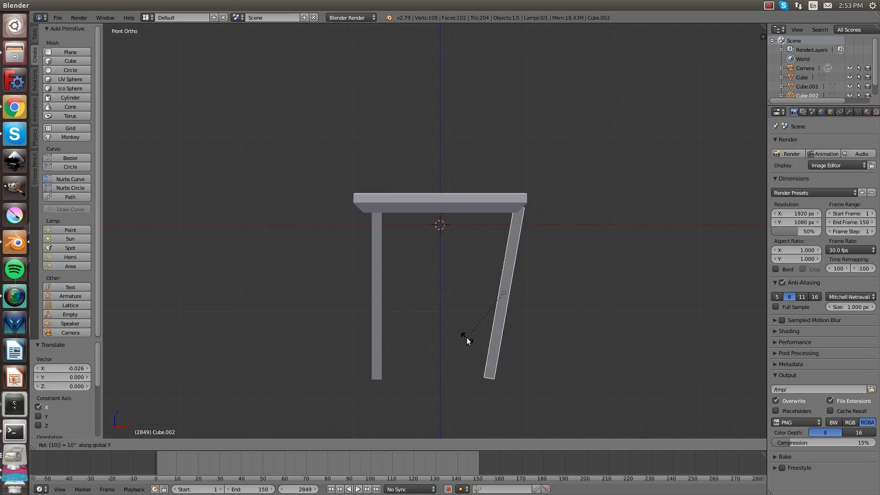
pyautogui.press('Return')
# - Rotate the negative-X leg by -10° about the global Y axis
pyautogui.rightClick(382, 324)
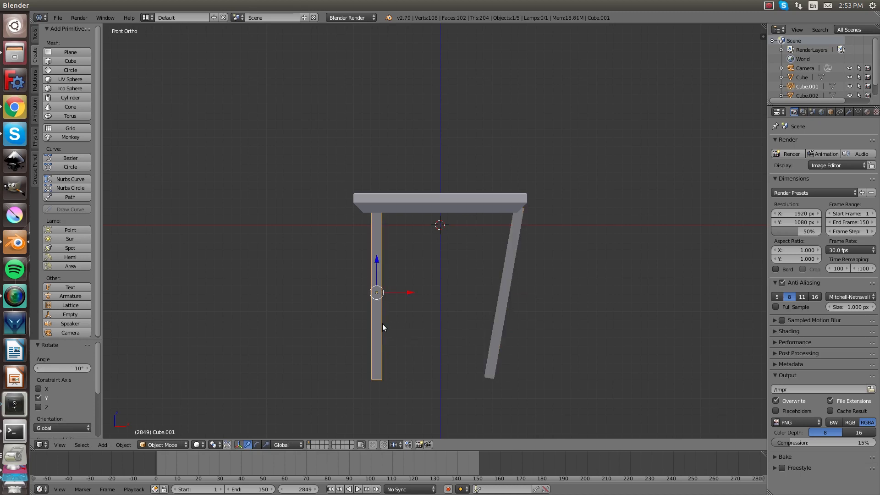
pyautogui.press('r')
pyautogui.press('y')
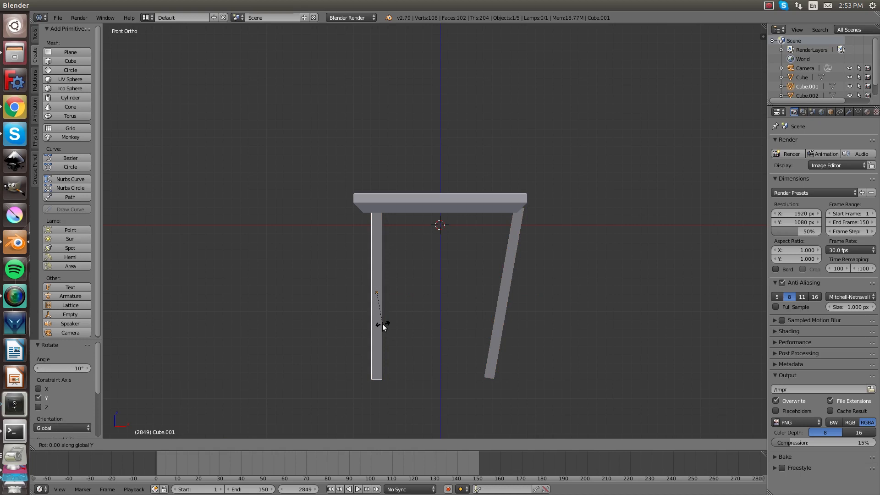
pyautogui.write('-10')
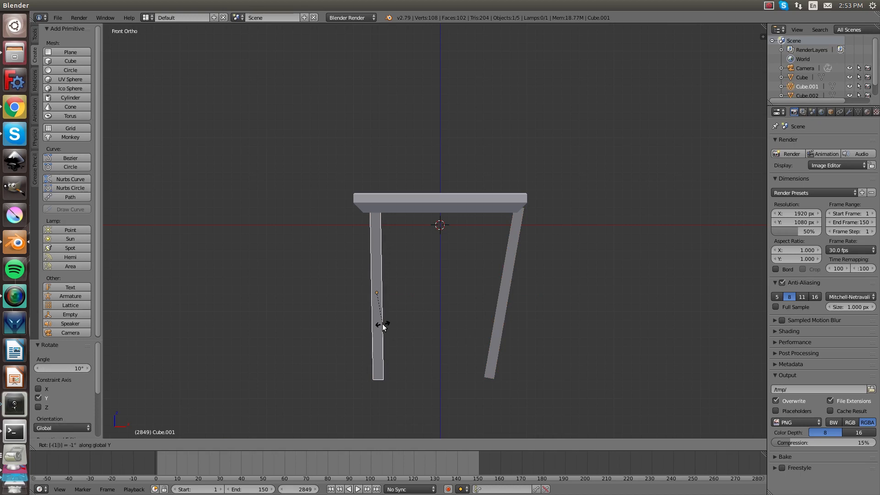
pyautogui.press('Return')
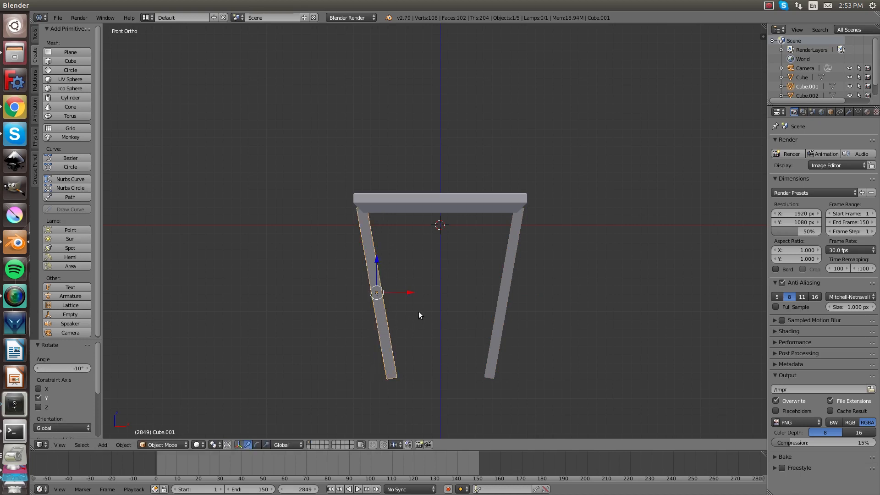
# - Move both tilted legs inward along X, the negative-X leg by about 0.169 units and the positive-X leg by about -0.174 units
pyautogui.moveTo(413, 291); pyautogui.dragTo(427, 288)
pyautogui.rightClick(507, 270)
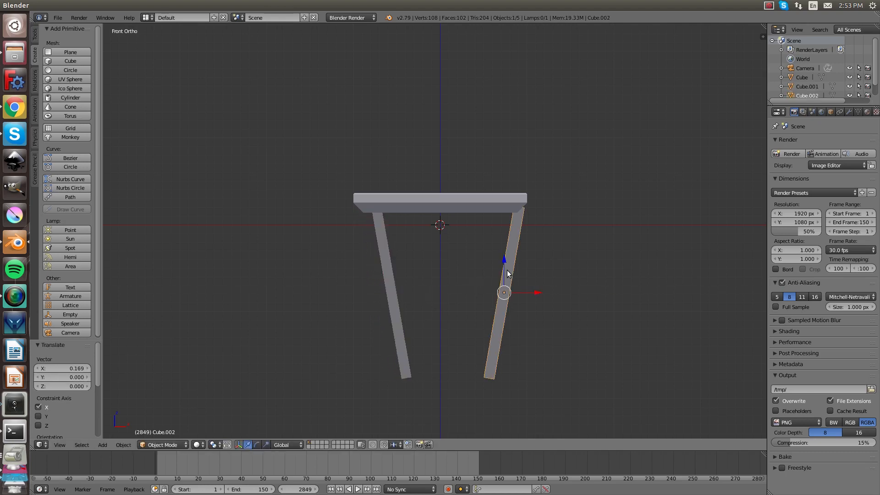
pyautogui.moveTo(529, 289); pyautogui.dragTo(518, 295)
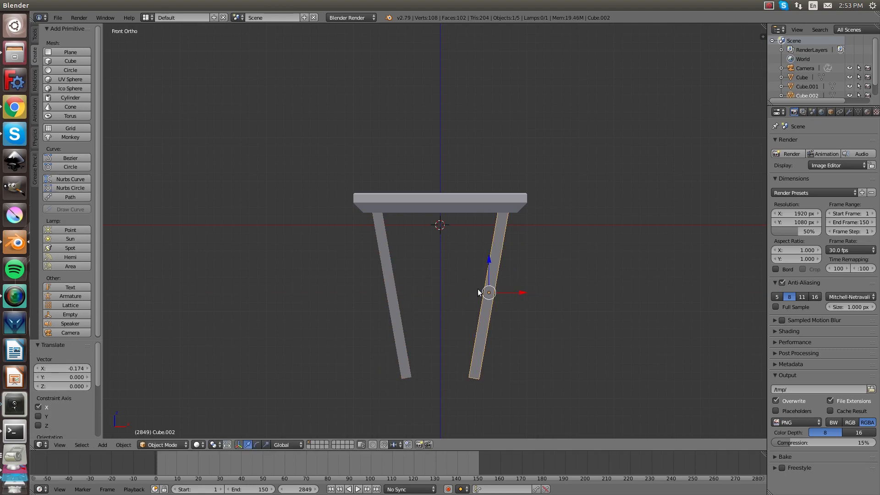
# - Duplicate the positive-X leg and move the copy about 0.47 units along negative X, between the two legs
pyautogui.hotkey('shift', 'd')
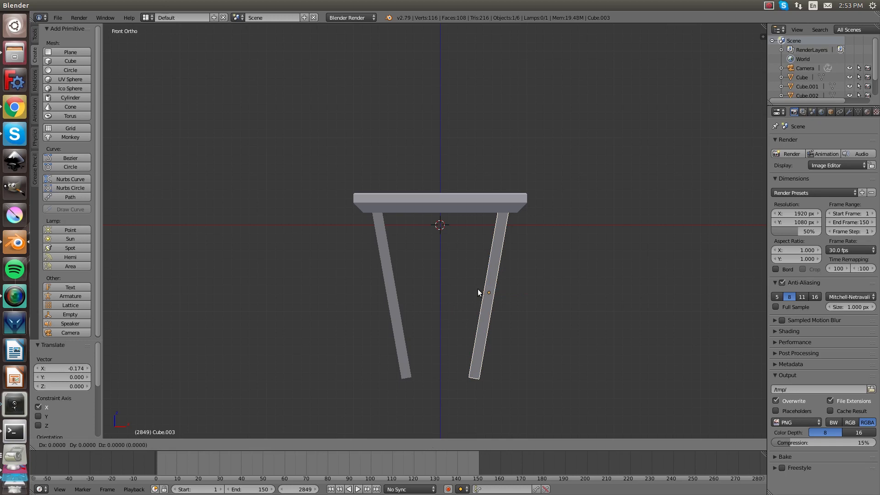
pyautogui.click(477, 288)
pyautogui.moveTo(519, 289); pyautogui.dragTo(479, 295)
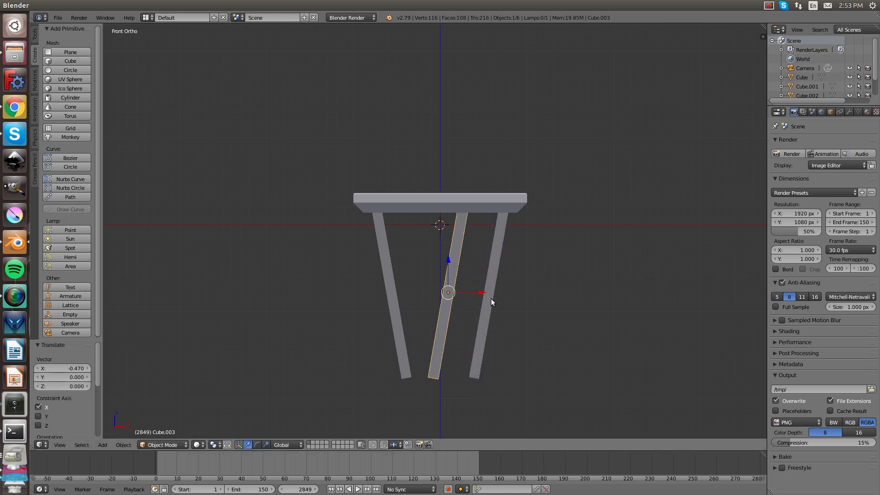
# - Rotate the copied leg by -10° to straighten it, and by 90° about the global Y axis to lay it horizontally as a crossbar
pyautogui.press('r')
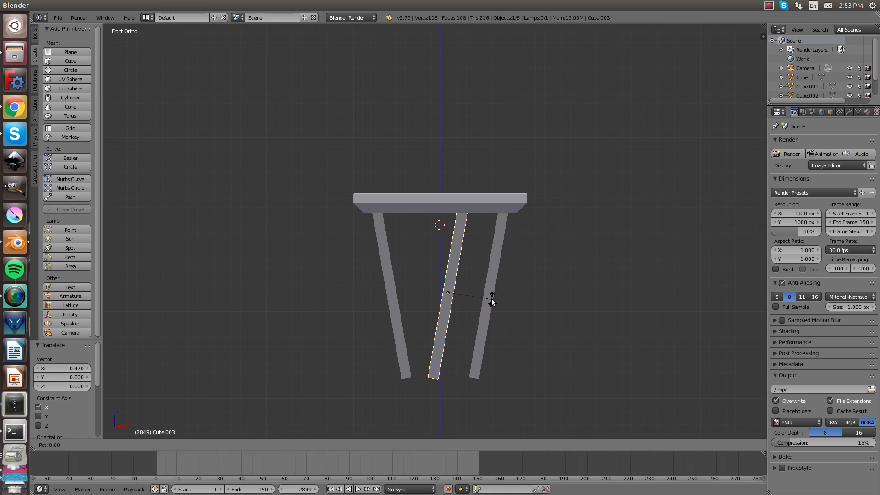
pyautogui.write('-10')
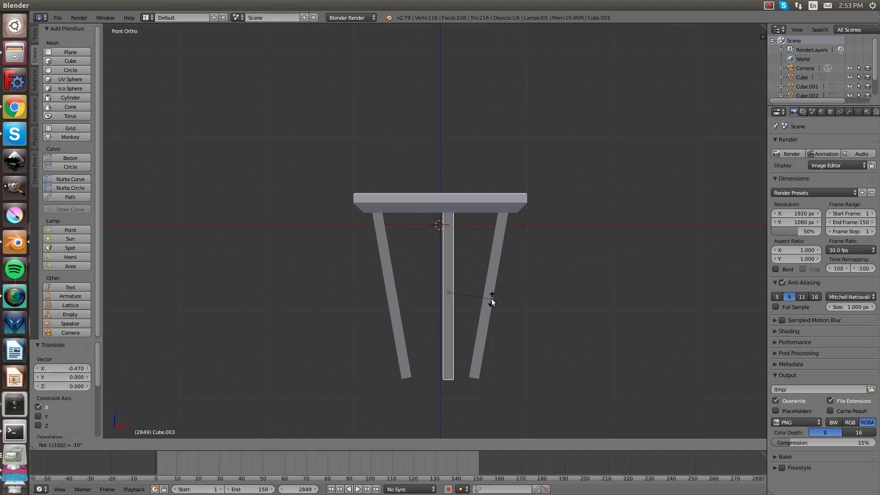
pyautogui.press('Return')
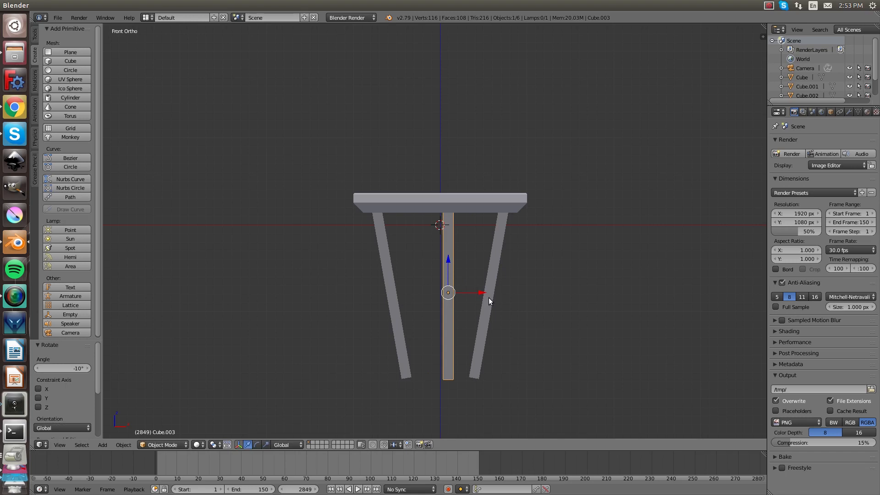
pyautogui.press('r')
pyautogui.press('y')
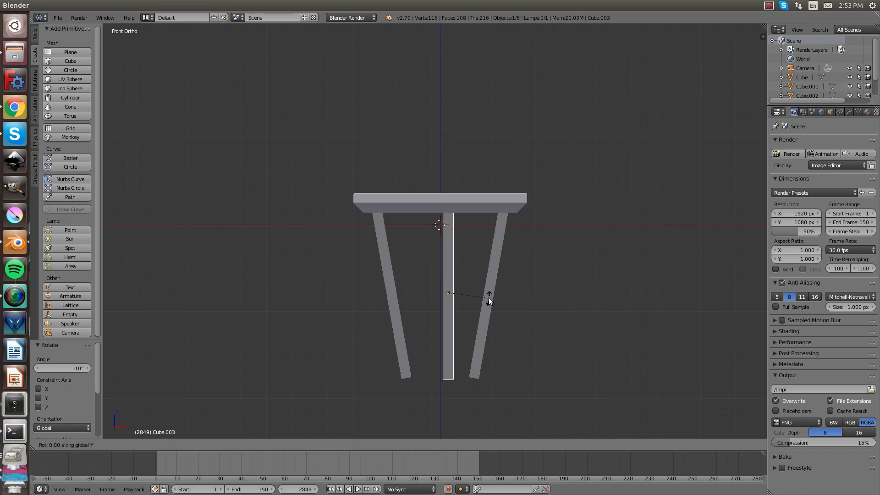
pyautogui.write('90')
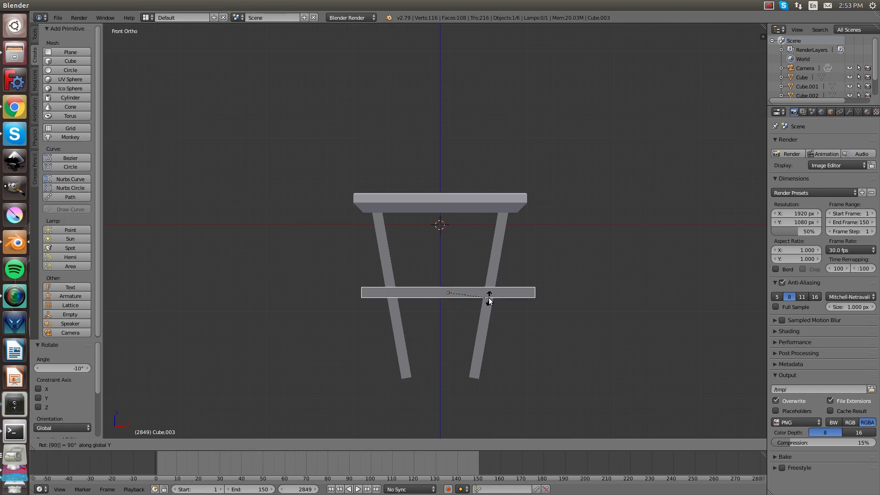
pyautogui.press('Return')
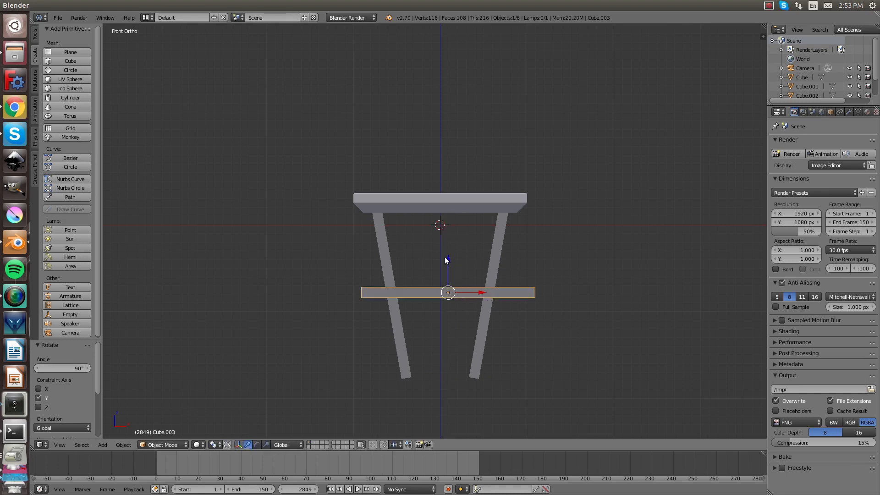
# - Centre the crossbar between the two legs along X and lower it by about 0.106 units along Z
pyautogui.moveTo(482, 294); pyautogui.dragTo(470, 295)
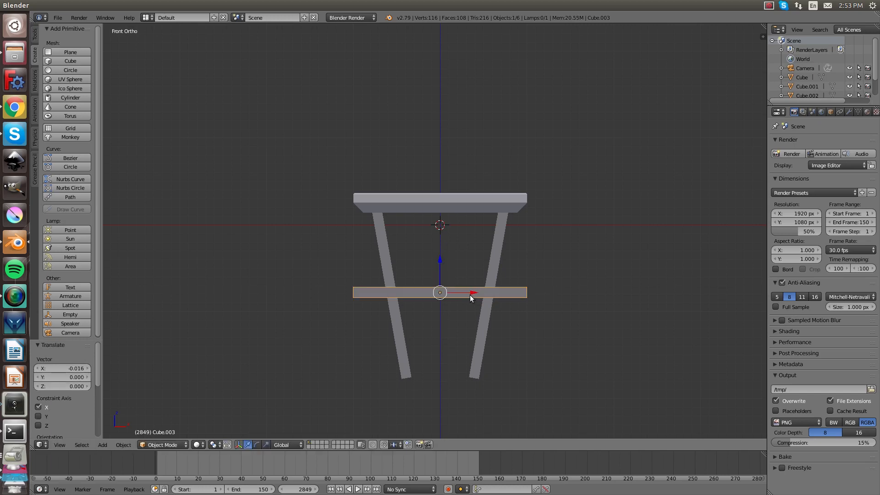
pyautogui.scroll(4, 435, 261)
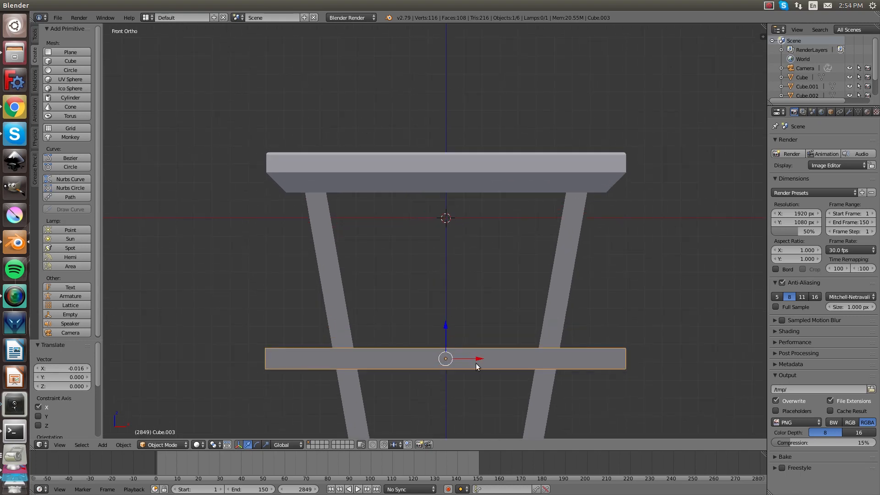
pyautogui.moveTo(478, 362); pyautogui.dragTo(477, 359)
pyautogui.scroll(-3, 478, 360)
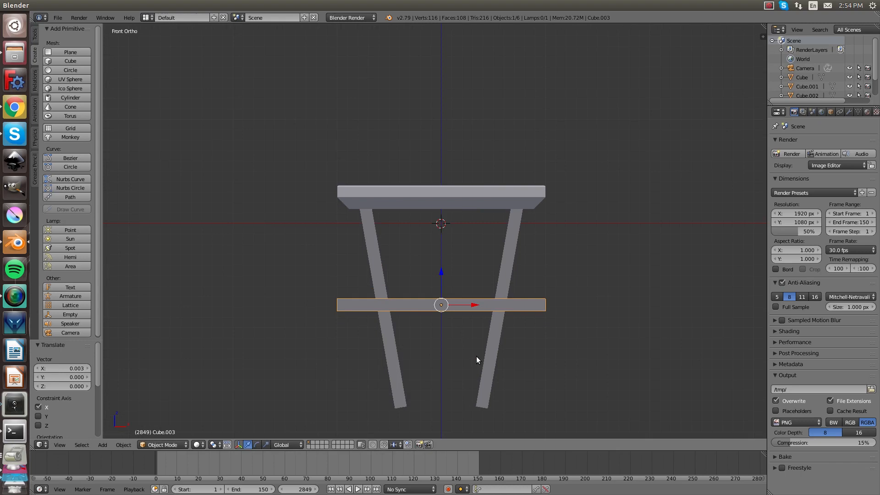
pyautogui.moveTo(442, 270)
pyautogui.mouseDown()
pyautogui.moveTo(442, 288)
pyautogui.moveTo(447, 281)
pyautogui.mouseUp()
# - Shorten the positive-X leg by raising its bottom face about 0.84 units along Z, down to crossbar level only
pyautogui.moveTo(525, 355); pyautogui.dragTo(521, 276, button='middle')
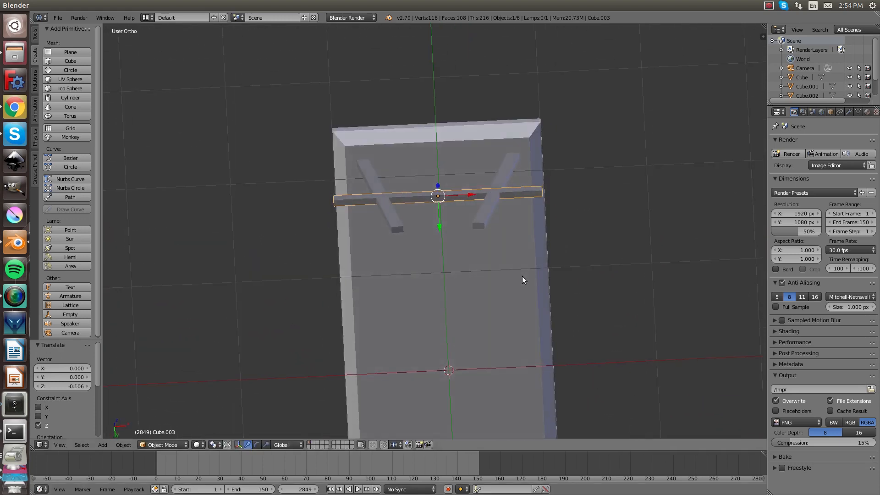
pyautogui.rightClick(477, 225)
pyautogui.press('Tab')
pyautogui.rightClick(477, 225)
pyautogui.moveTo(477, 226); pyautogui.dragTo(477, 248, button='middle')
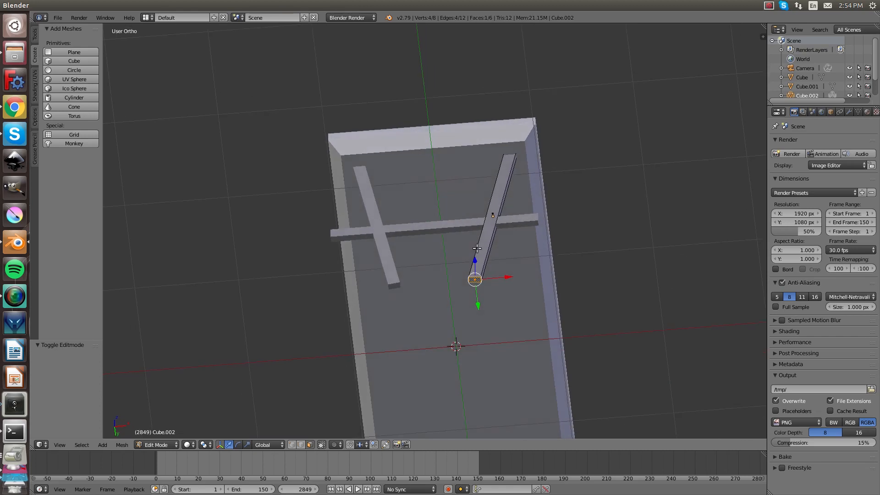
pyautogui.press('KP_1')
pyautogui.press('g')
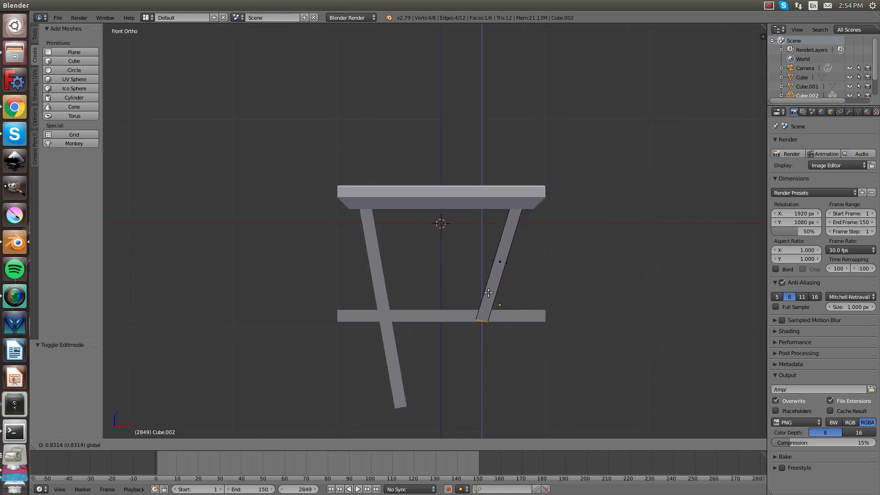
pyautogui.click(488, 292)
# - Shorten the negative-X leg by raising its bottom face about 0.84 units along Z to match the other leg
pyautogui.moveTo(450, 327); pyautogui.dragTo(455, 274, button='middle')
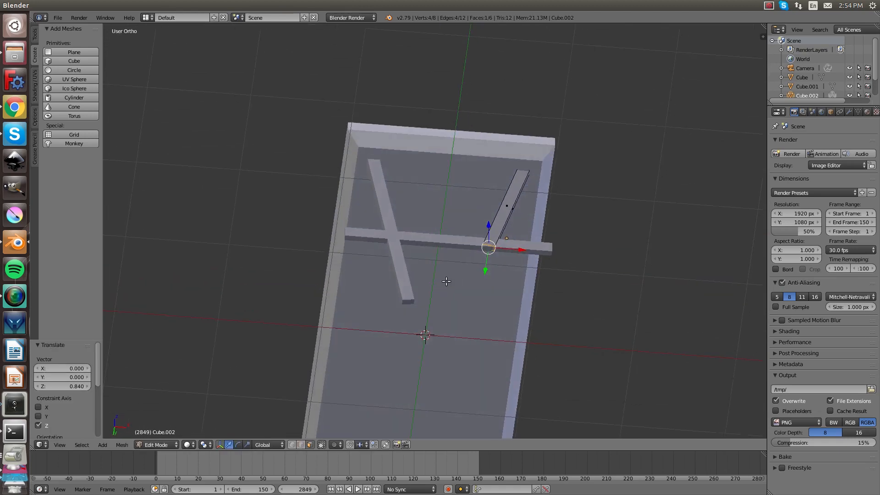
pyautogui.press('Tab')
pyautogui.rightClick(405, 295)
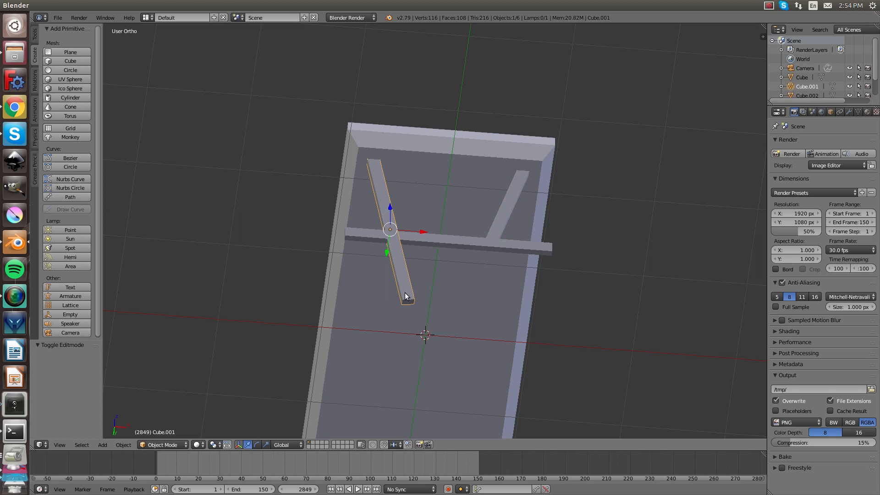
pyautogui.press('Tab')
pyautogui.rightClick(406, 301)
pyautogui.press('KP_1')
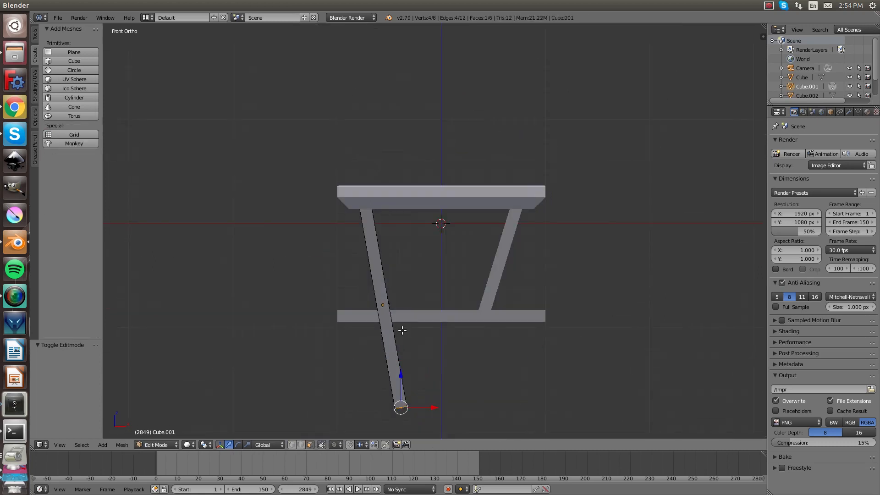
pyautogui.press('g')
pyautogui.press('z')
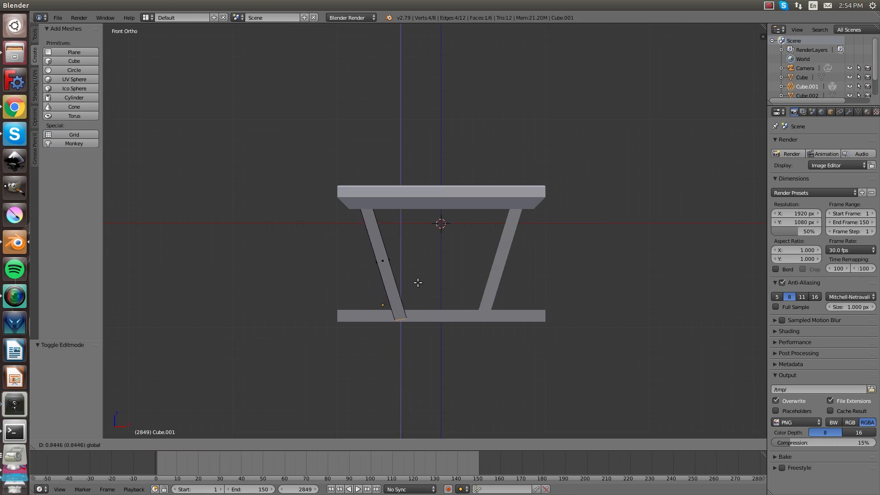
pyautogui.click(416, 283)
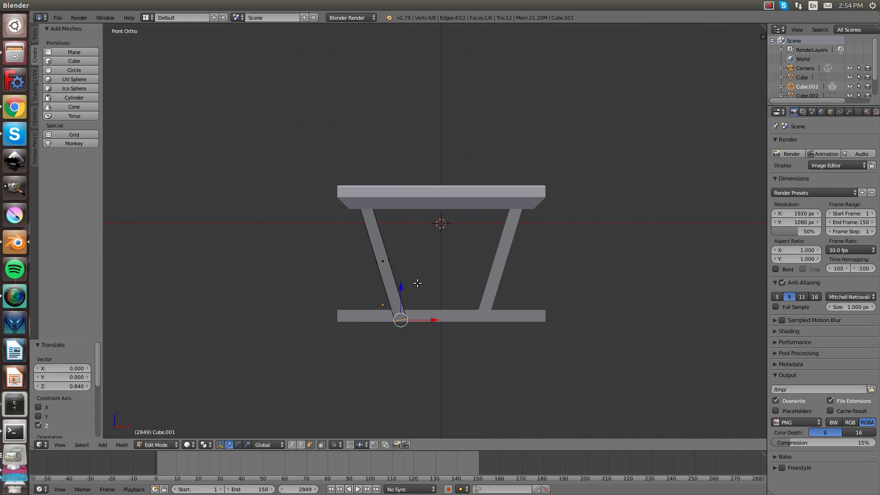
# - Shorten the crossbar by moving its negative-X end face inward about 0.299 units along X
pyautogui.press('Tab')
pyautogui.rightClick(446, 318)
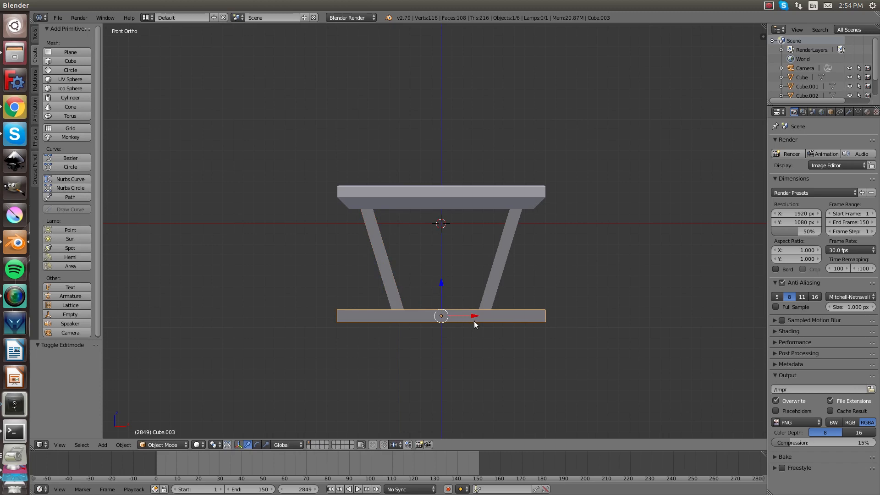
pyautogui.moveTo(432, 320); pyautogui.dragTo(464, 322, button='middle')
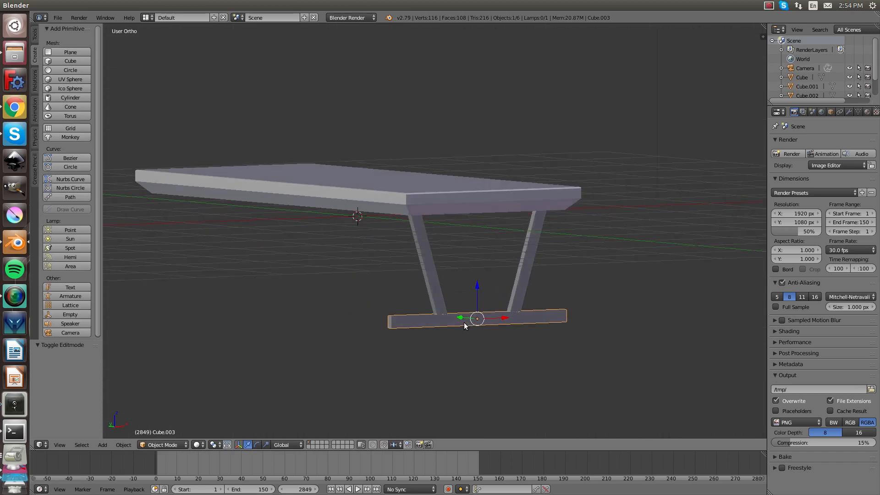
pyautogui.press('Tab')
pyautogui.rightClick(389, 322)
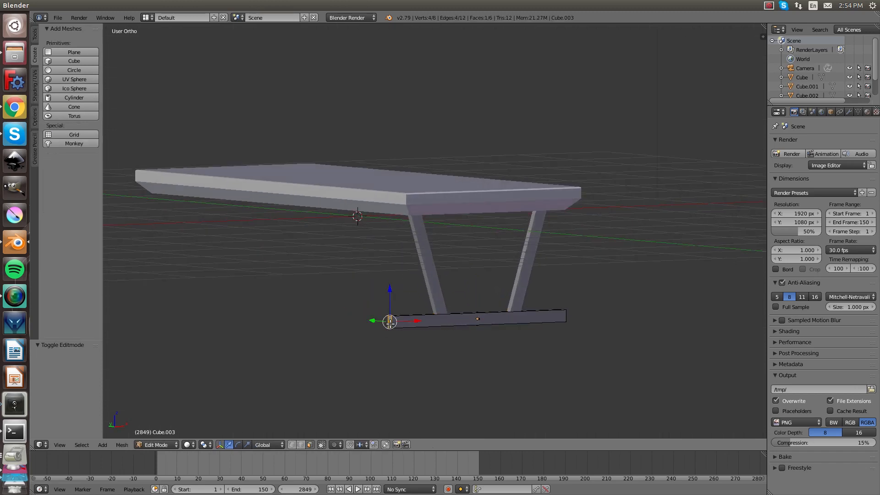
pyautogui.press('KP_1')
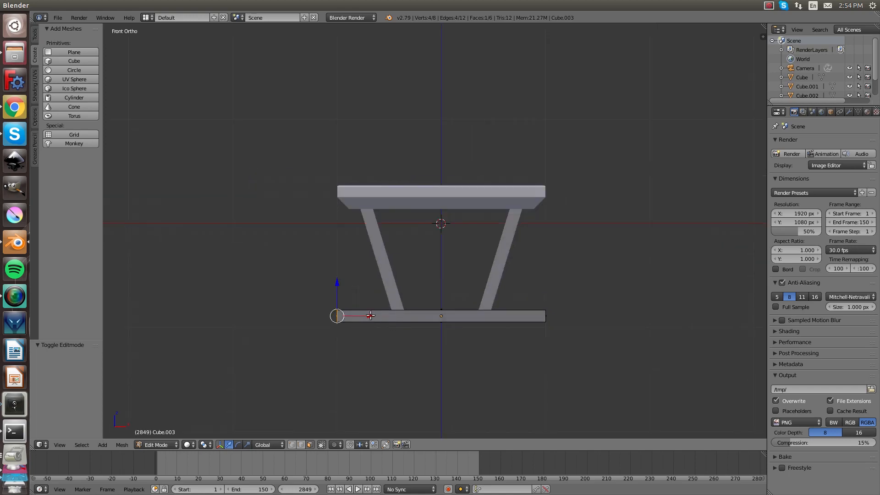
pyautogui.moveTo(368, 316); pyautogui.dragTo(400, 317)
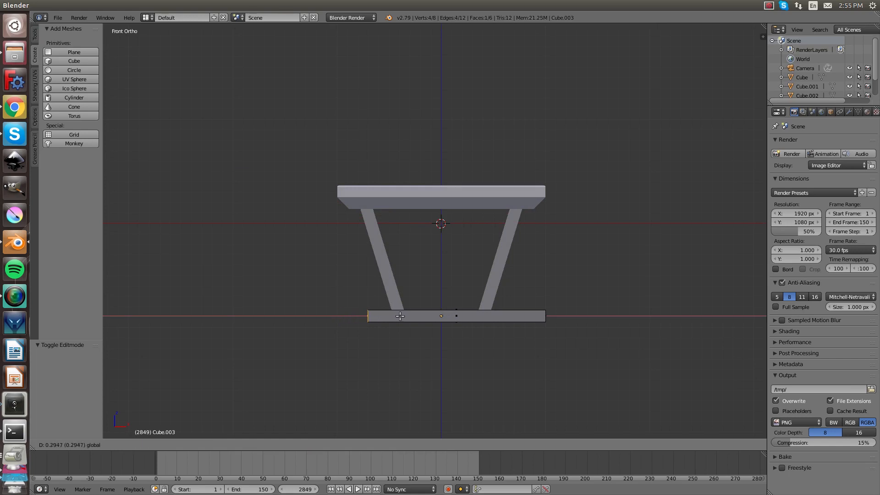
pyautogui.moveTo(400, 316); pyautogui.dragTo(400, 316)
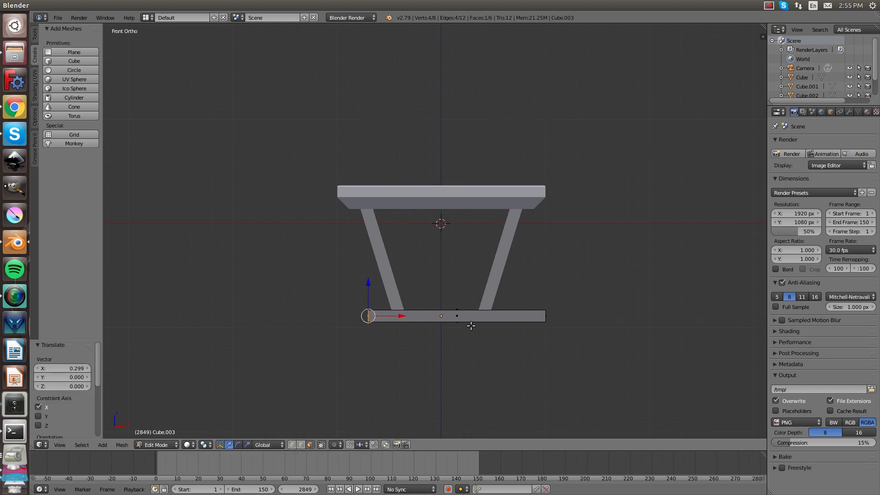
# - Move the crossbar's positive-X end face inward about -0.304 units along X
pyautogui.moveTo(513, 315); pyautogui.dragTo(511, 318, button='middle')
pyautogui.rightClick(510, 318)
pyautogui.press('KP_1')
pyautogui.moveTo(578, 316); pyautogui.dragTo(549, 325)
# - Bevel the upper edges at both ends of the crossbar with one segment and an offset of about 0.084
pyautogui.moveTo(522, 322); pyautogui.dragTo(562, 347, button='middle')
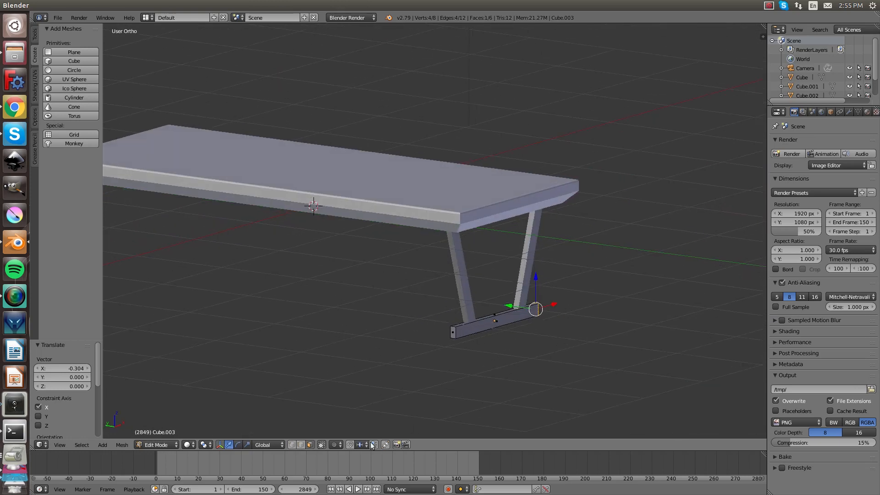
pyautogui.rightClick(453, 326)
pyautogui.moveTo(453, 326); pyautogui.dragTo(331, 343, button='middle')
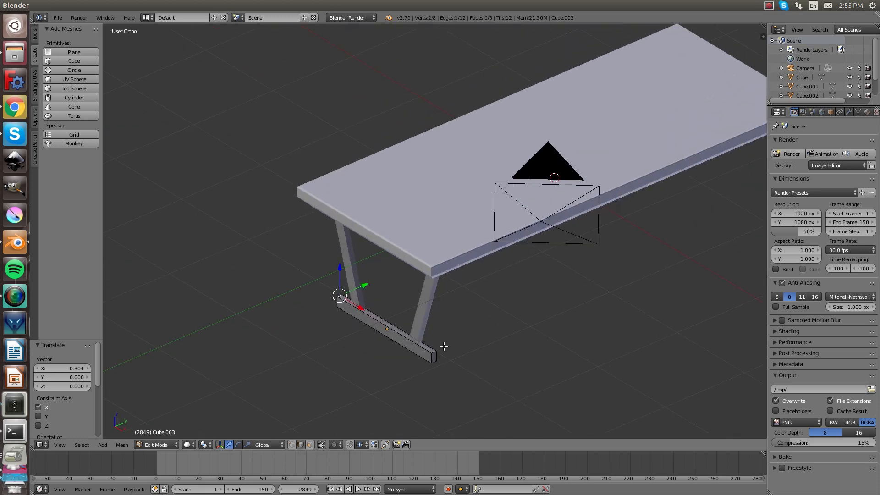
pyautogui.keyDown('shift'); pyautogui.rightClick(433, 353); pyautogui.keyUp('shift')
pyautogui.moveTo(448, 349); pyautogui.dragTo(484, 344, button='middle')
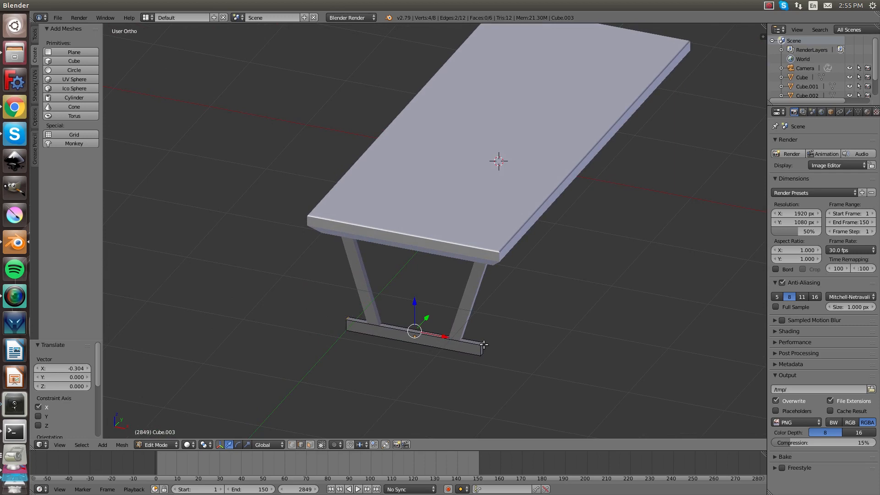
pyautogui.hotkey('ctrl', 'b')
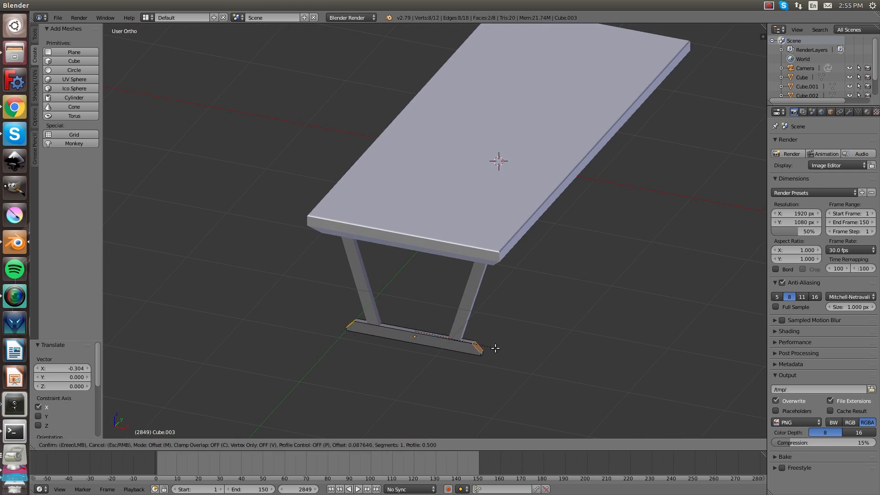
pyautogui.click(495, 348)
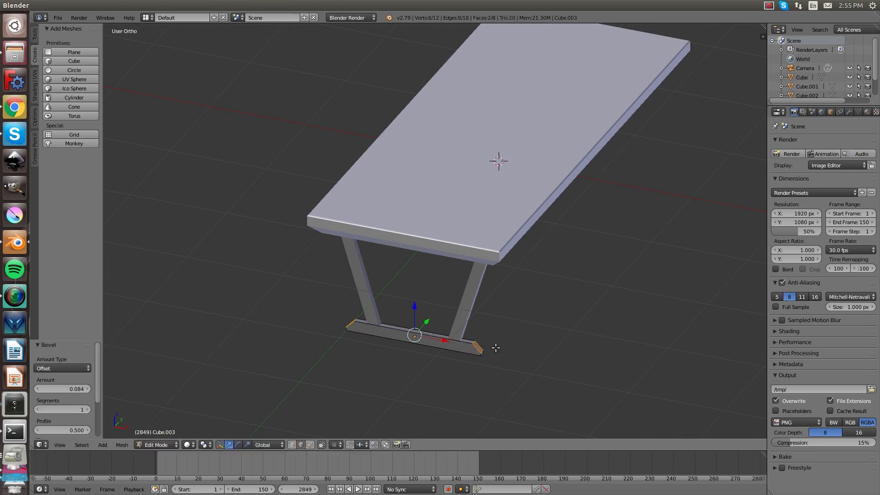
pyautogui.press('a')
pyautogui.moveTo(494, 347); pyautogui.dragTo(452, 325, button='middle')
pyautogui.press('Tab')
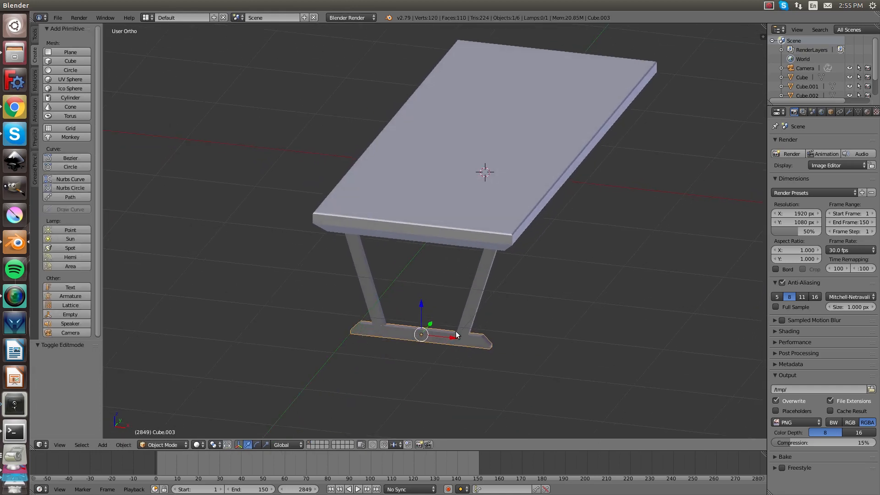
# - Duplicate both legs and the crossbar together, leaving the copies in place
pyautogui.press('a')
pyautogui.moveTo(374, 250); pyautogui.dragTo(415, 250, button='middle')
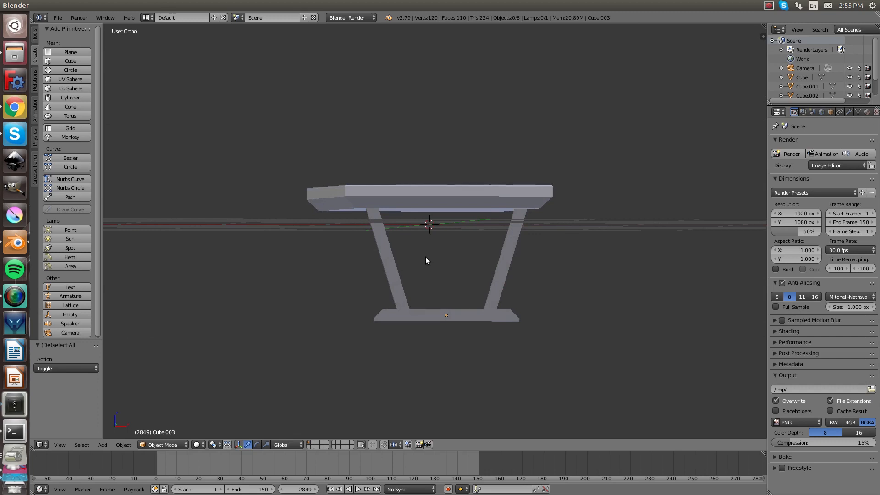
pyautogui.rightClick(386, 245)
pyautogui.keyDown('shift'); pyautogui.rightClick(503, 248); pyautogui.keyUp('shift')
pyautogui.keyDown('shift'); pyautogui.rightClick(427, 315); pyautogui.keyUp('shift')
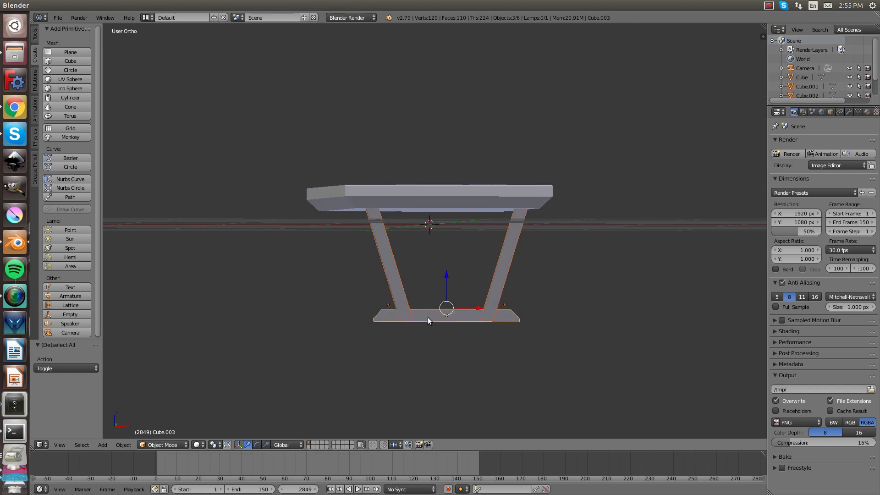
pyautogui.hotkey('shift', 'd')
pyautogui.rightClick(427, 317)
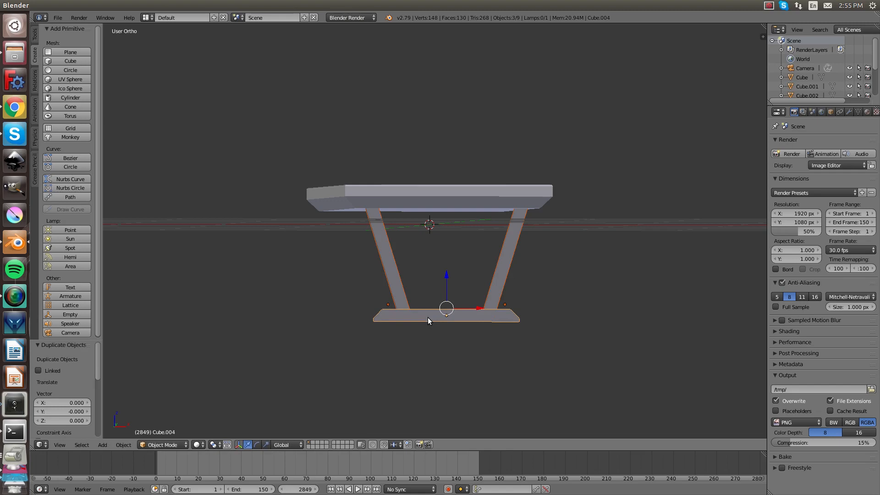
# - Move the duplicated leg assembly about 4.168 units along Y to the opposite end of the tabletop, then deselect everything
pyautogui.press('KP_1')
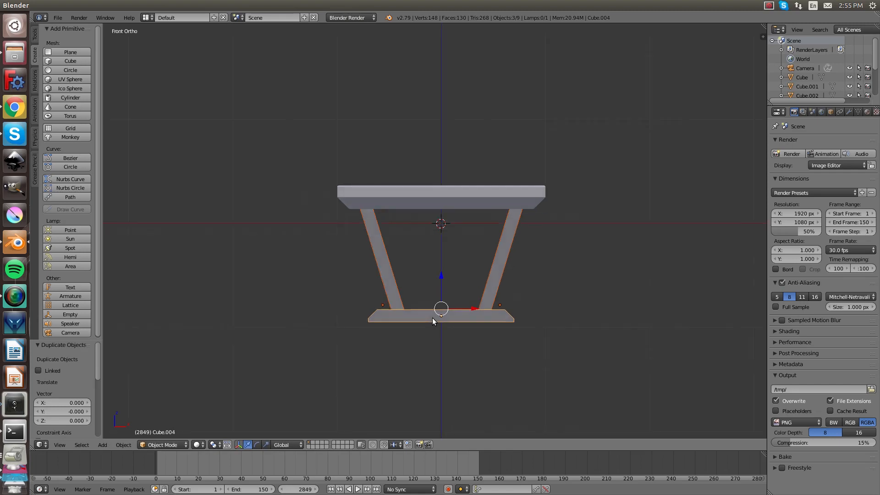
pyautogui.press('KP_4')
pyautogui.press('KP_4')
pyautogui.press('KP_4')
pyautogui.press('KP_4')
pyautogui.press('KP_4')
pyautogui.press('KP_4')
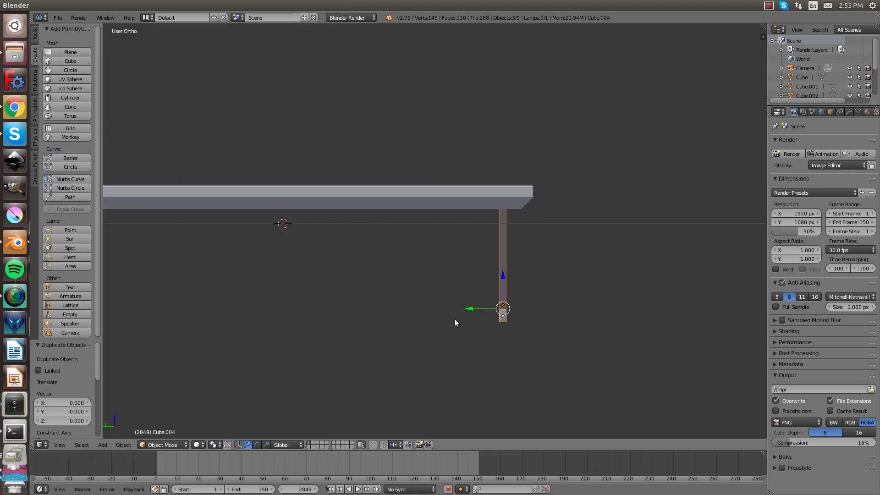
pyautogui.press('g')
pyautogui.press('y')
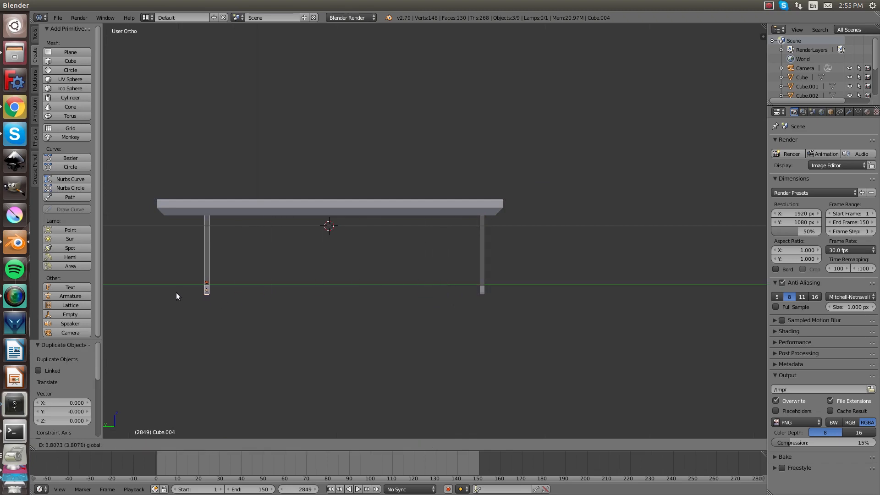
pyautogui.click(151, 295)
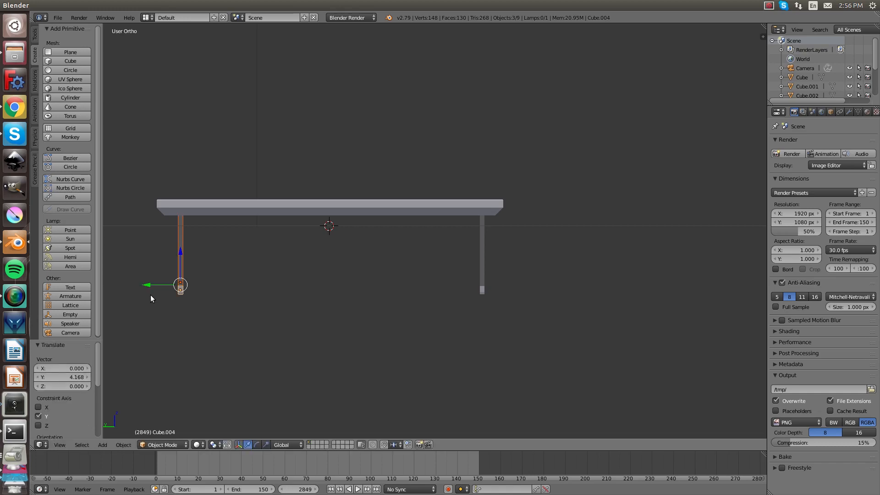
pyautogui.press('a')
# - Place the 3D cursor at the foot of a leg assembly, add a plane there and scale it up as a floor
pyautogui.moveTo(315, 328); pyautogui.dragTo(290, 318, button='middle')
pyautogui.moveTo(325, 287); pyautogui.dragTo(474, 257, button='middle')
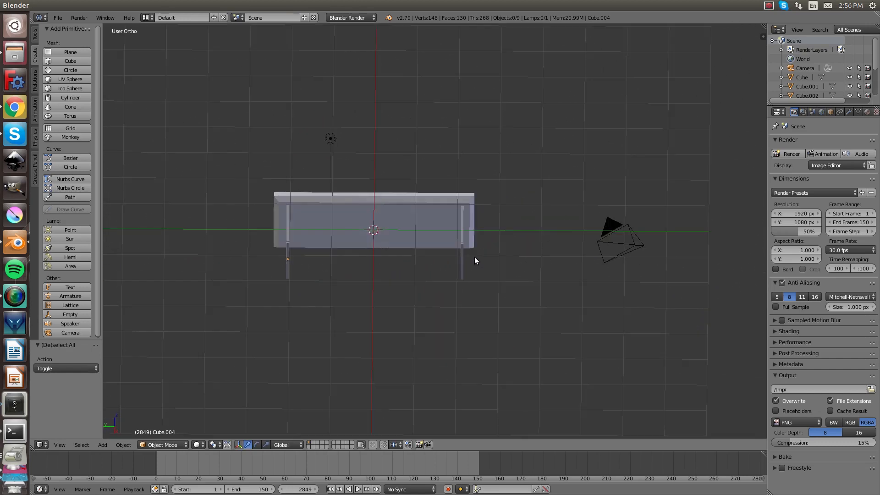
pyautogui.click(462, 258)
pyautogui.click(71, 53)
pyautogui.moveTo(478, 293); pyautogui.dragTo(469, 344, button='middle')
pyautogui.press('s')
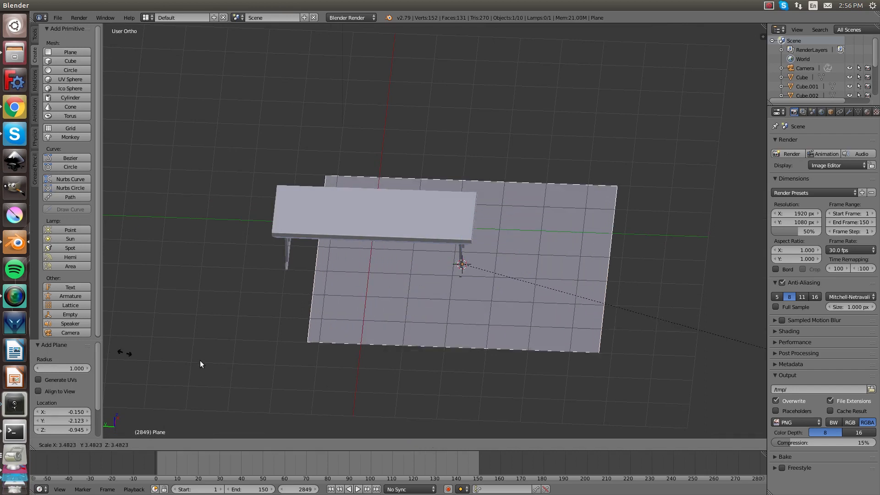
pyautogui.click(334, 339)
# - Move the floor plane about 1.74 units along Y under the table and scale it up by about 1.18
pyautogui.press('g')
pyautogui.press('y')
pyautogui.click(361, 263)
pyautogui.moveTo(360, 263)
pyautogui.mouseDown(button='middle')
pyautogui.moveTo(327, 293)
pyautogui.moveTo(294, 252)
pyautogui.moveTo(247, 255)
pyautogui.moveTo(347, 257)
pyautogui.mouseUp(button='middle')
pyautogui.press('s')
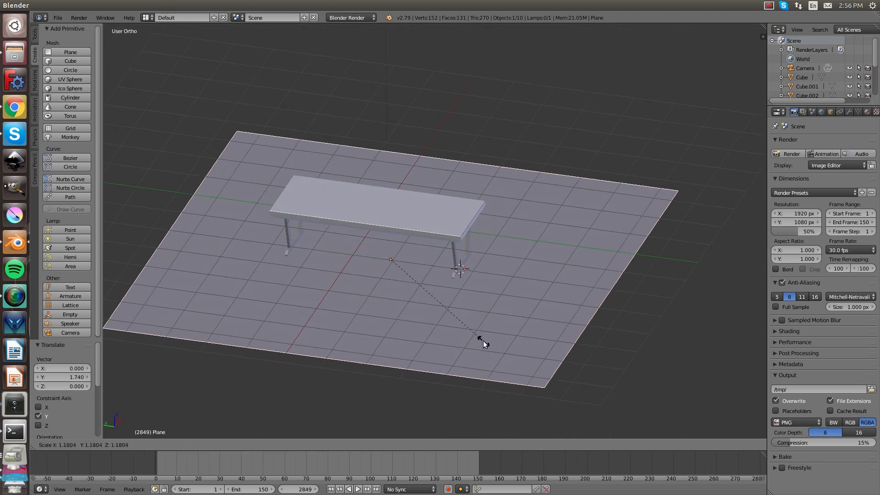
pyautogui.click(482, 340)
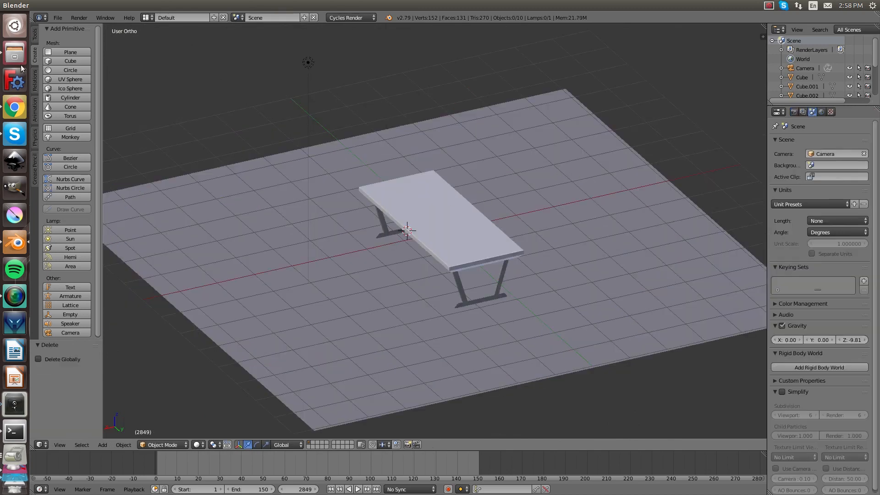
# - Add a second plane at the 3D cursor and raise it about 2.388 units along Z above the table
pyautogui.click(72, 51)
pyautogui.moveTo(409, 209); pyautogui.dragTo(416, 116)
pyautogui.press('KP_7')
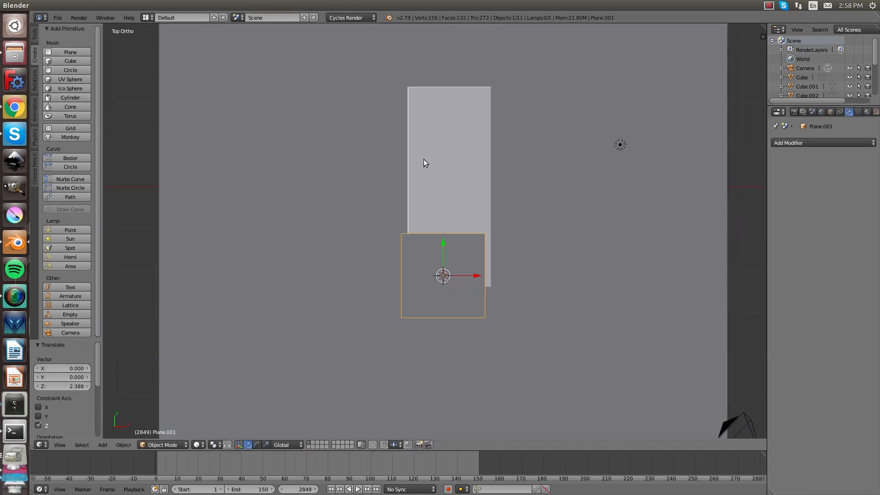
# - Move the upper plane about 2.167 units along Y, then nudge it in X and Y to center it over the tabletop
pyautogui.moveTo(438, 243); pyautogui.dragTo(447, 151)
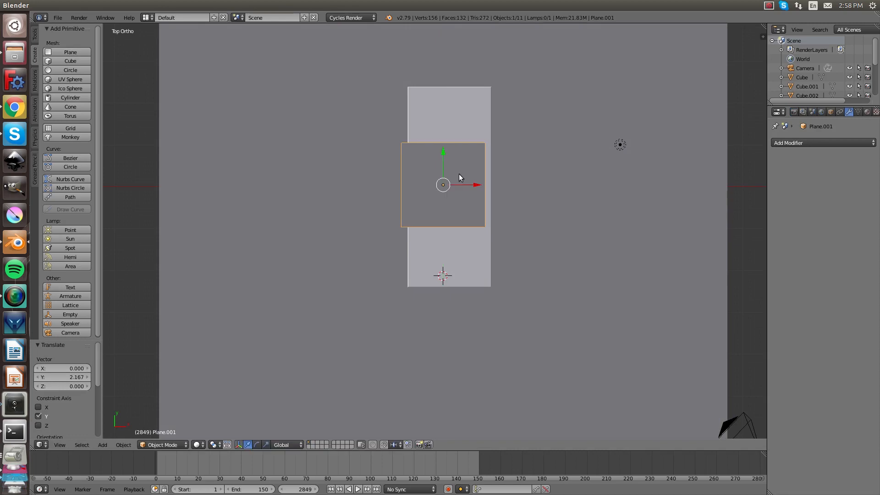
pyautogui.moveTo(474, 187); pyautogui.dragTo(480, 184)
pyautogui.moveTo(452, 154); pyautogui.dragTo(452, 156)
# - Scale the upper plane up by about 5.004, then refine its size with a final scale of about 0.852 so it overhangs the table
pyautogui.press('s')
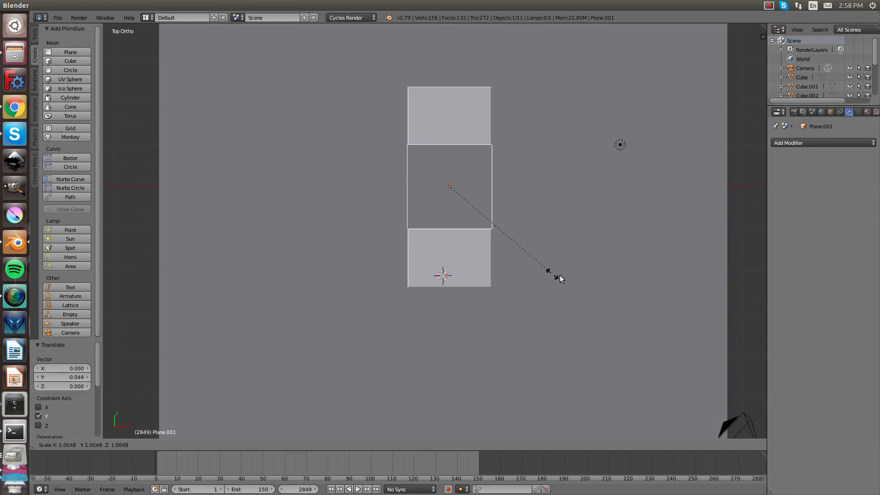
pyautogui.click(439, 368)
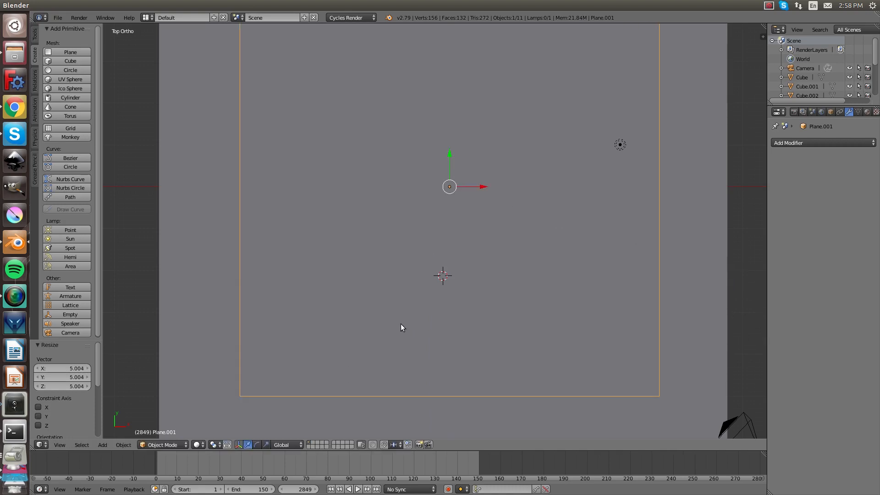
pyautogui.press('s')
pyautogui.click(497, 334)
pyautogui.moveTo(497, 336); pyautogui.dragTo(474, 194, button='middle')
pyautogui.press('s')
pyautogui.click(583, 241)
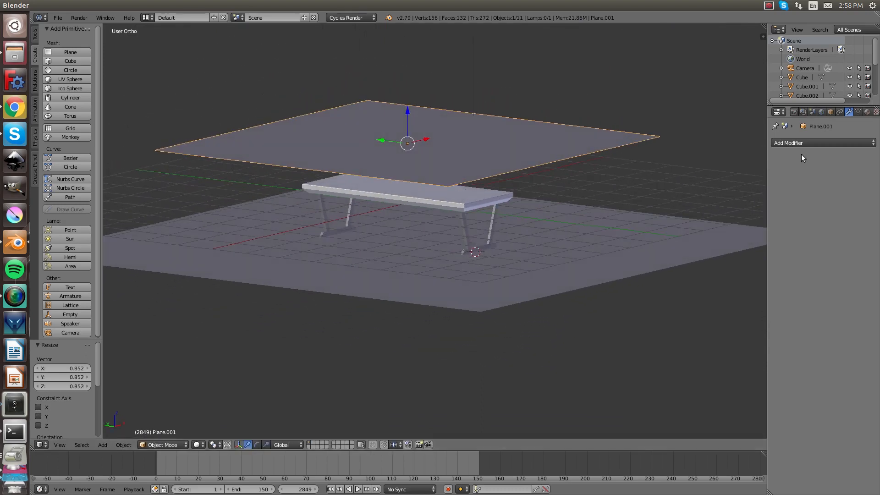
# - Create a new material for the upper plane and set its Diffuse BSDF color to blue
pyautogui.click(867, 112)
pyautogui.click(822, 173)
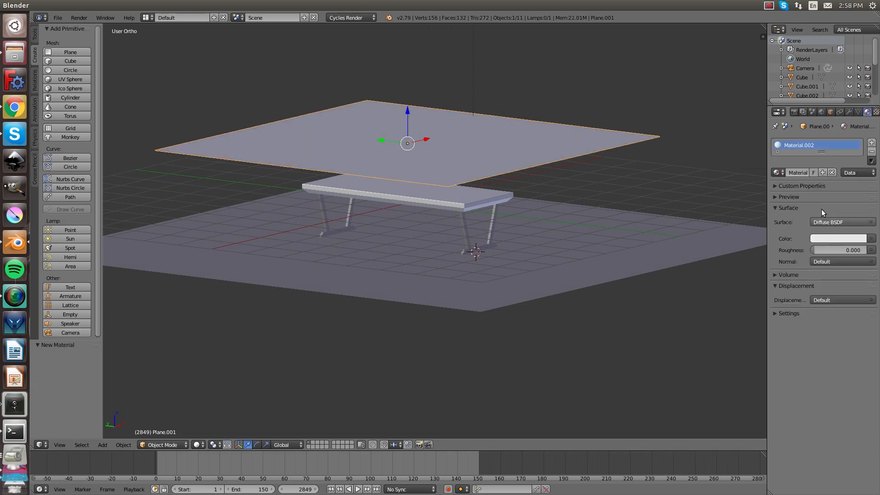
pyautogui.click(828, 237)
pyautogui.moveTo(824, 140); pyautogui.dragTo(846, 123)
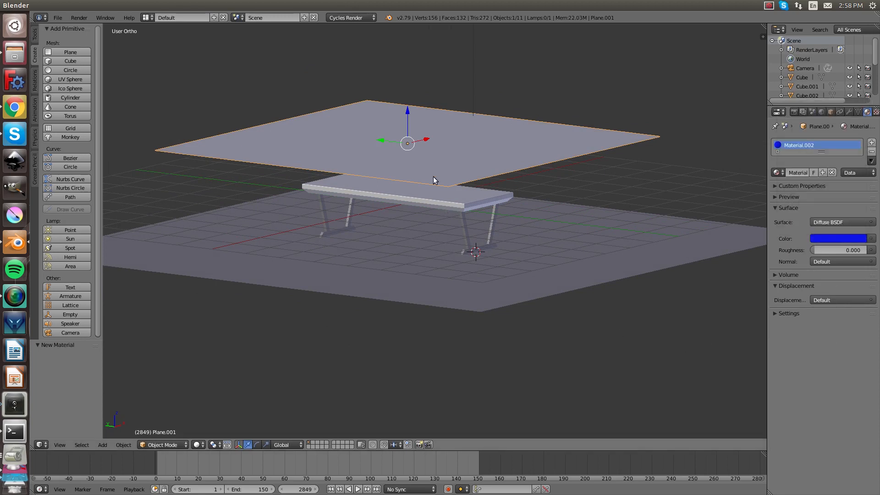
# - Enter Edit Mode on the upper plane and subdivide its mesh
pyautogui.press('Tab')
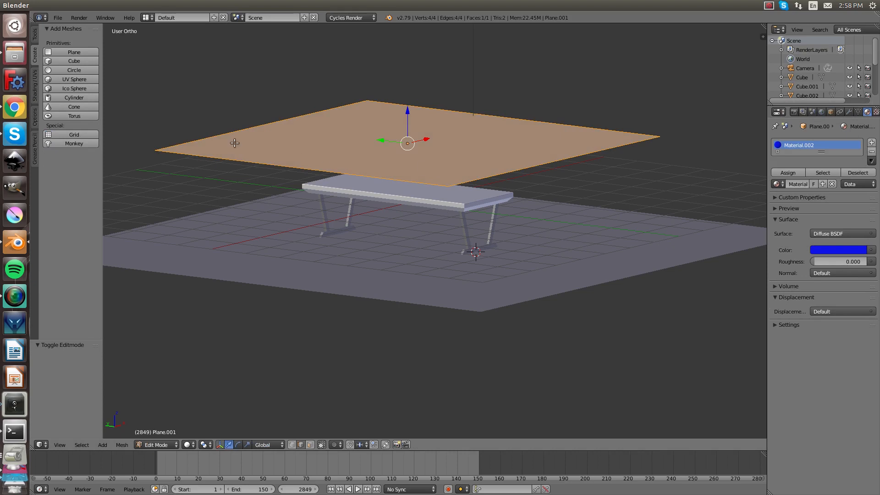
pyautogui.click(35, 35)
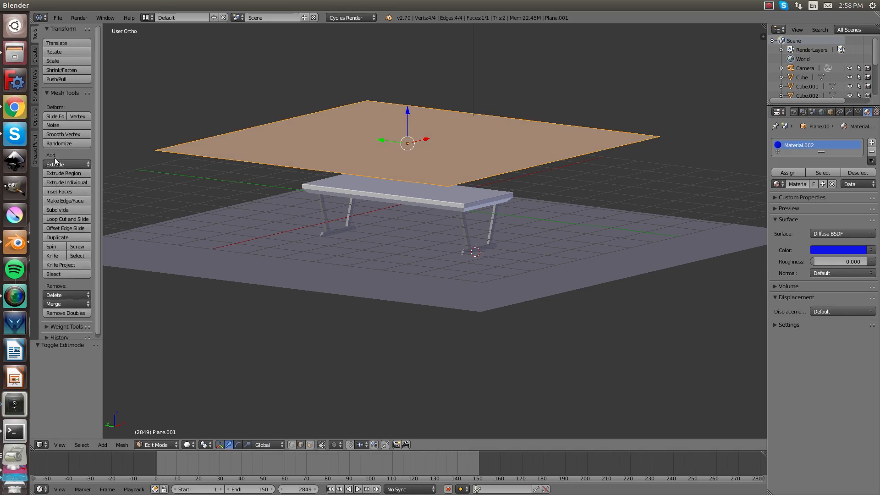
pyautogui.click(59, 210)
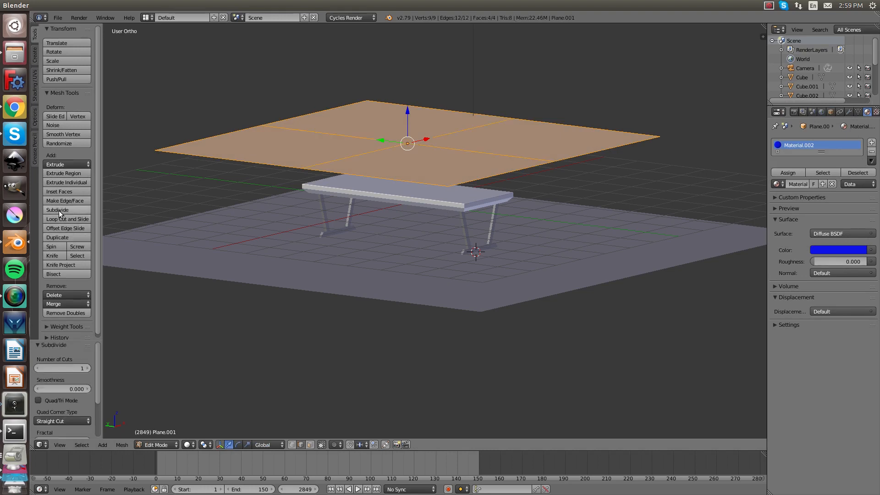
# - Try 65 and 10 as the number of subdivision cuts on the upper plane
pyautogui.click(75, 368)
pyautogui.press('Return')
pyautogui.scroll(4, 251, 261)
pyautogui.scroll(2, 251, 261)
pyautogui.moveTo(252, 263); pyautogui.dragTo(306, 254, button='middle')
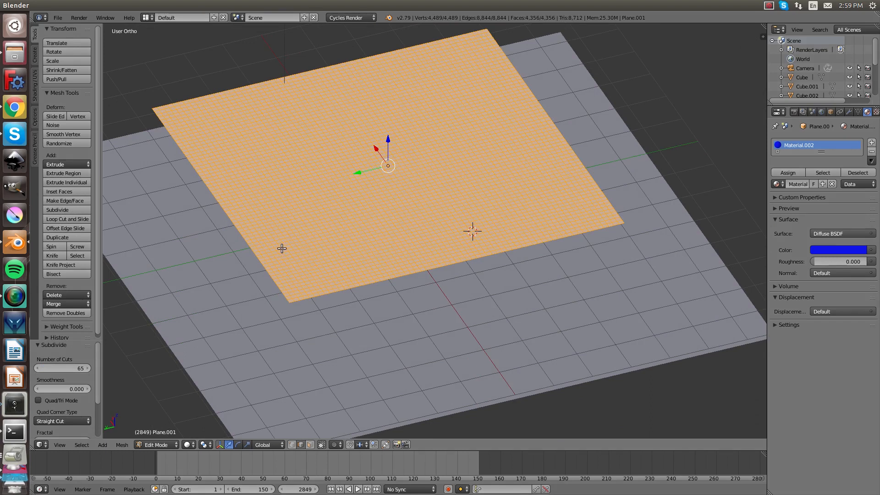
pyautogui.scroll(3, 312, 222)
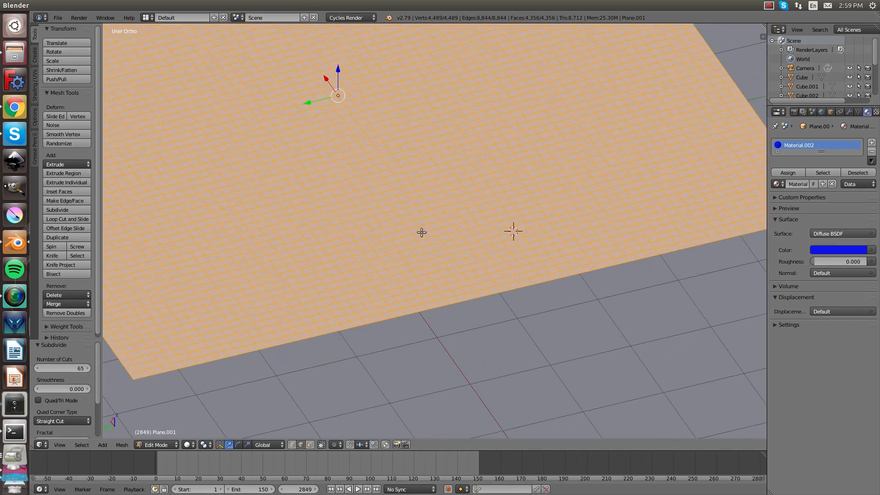
pyautogui.click(47, 368)
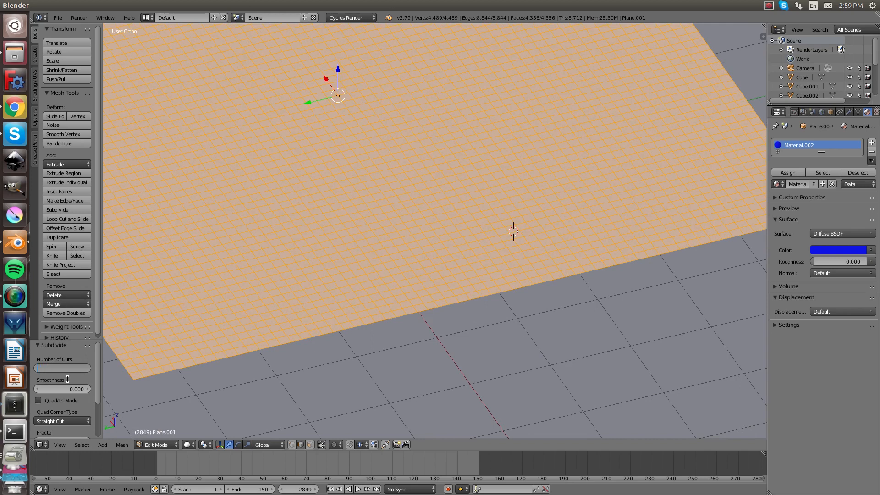
pyautogui.press('Return')
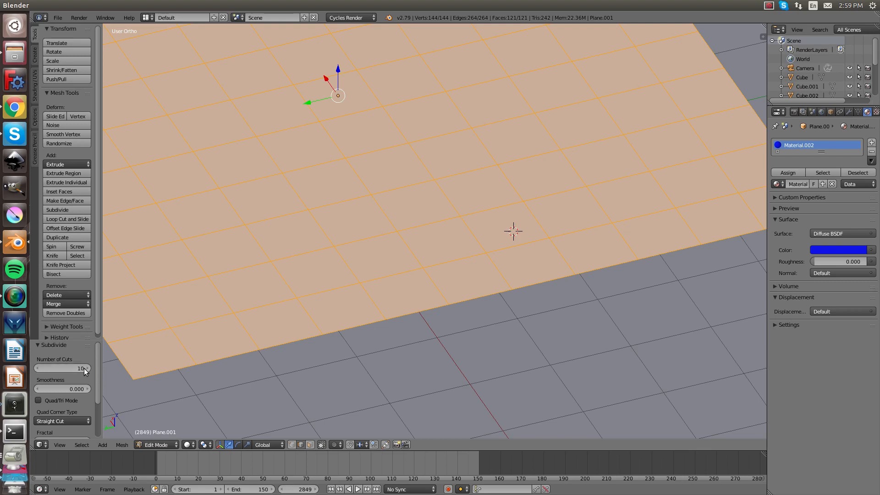
# - Set the upper plane's number of subdivision cuts to 100 and return to Object Mode
pyautogui.click(85, 369)
pyautogui.click(85, 369)
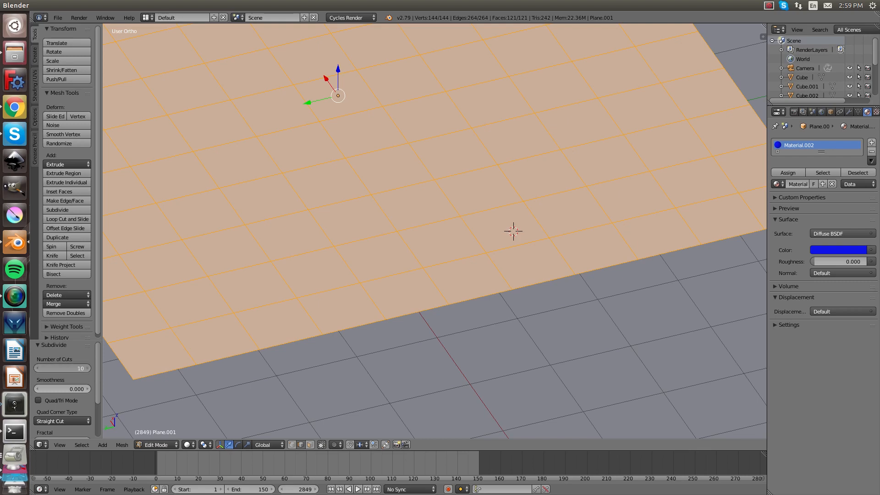
pyautogui.write('100')
pyautogui.press('Return')
pyautogui.moveTo(307, 251)
pyautogui.mouseDown(button='middle')
pyautogui.moveTo(334, 244)
pyautogui.moveTo(297, 249)
pyautogui.moveTo(356, 229)
pyautogui.moveTo(353, 238)
pyautogui.moveTo(303, 247)
pyautogui.mouseUp(button='middle')
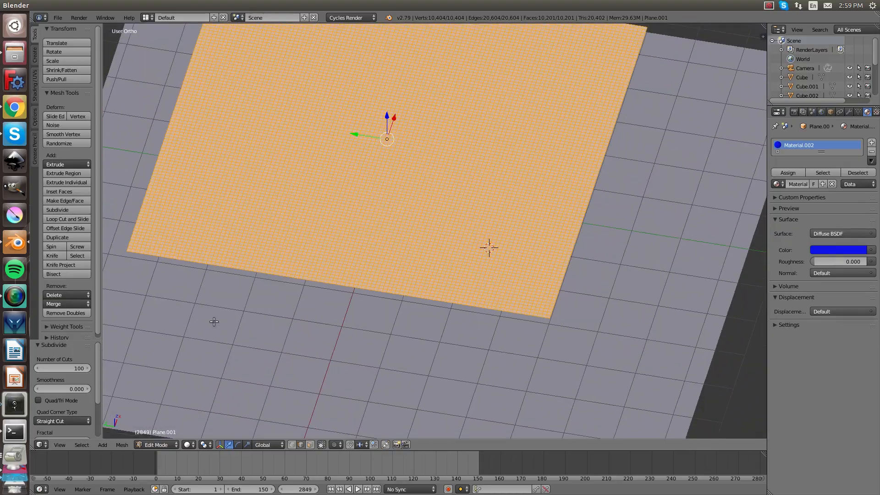
pyautogui.press('Tab')
# - Add a Cloth modifier to the upper plane
pyautogui.moveTo(414, 160); pyautogui.dragTo(447, 238, button='middle')
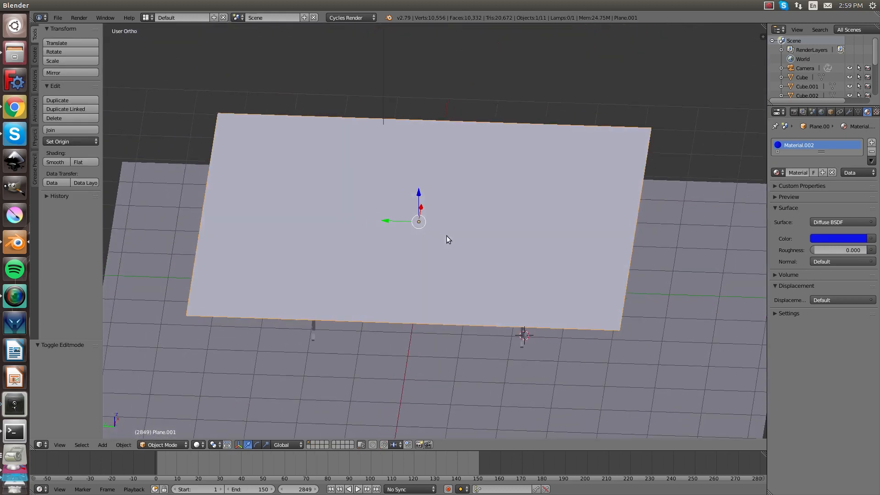
pyautogui.click(848, 111)
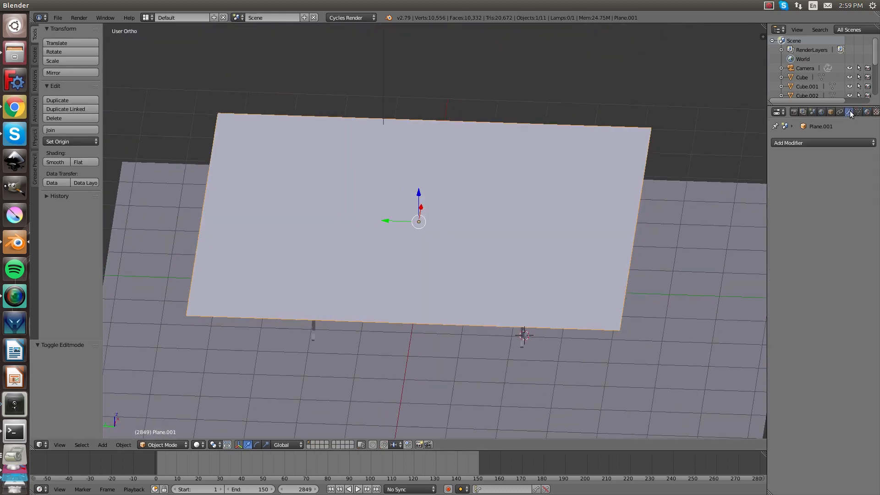
pyautogui.click(825, 144)
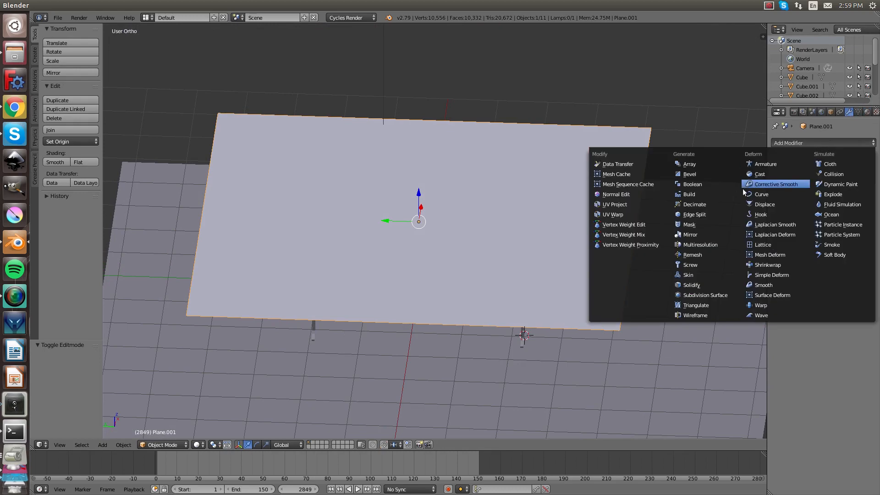
pyautogui.click(835, 163)
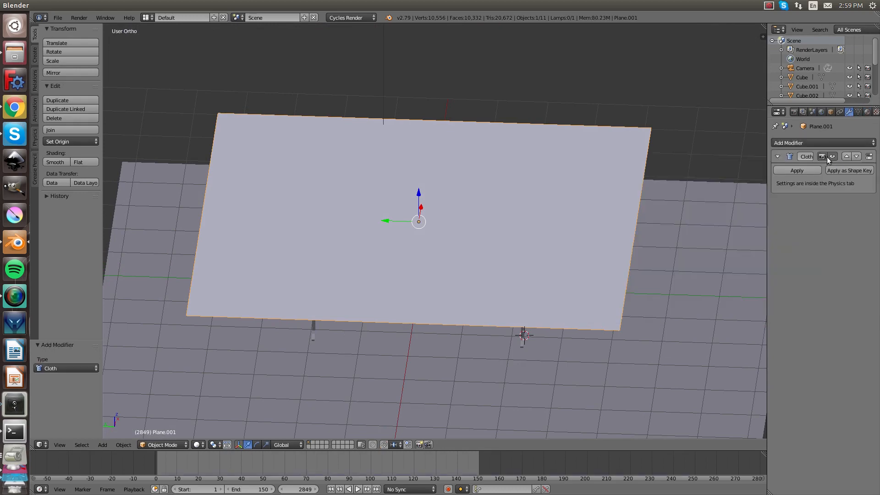
# - Add a Solidify modifier and a Subdivision Surface modifier to the upper plane after the Cloth modifier
pyautogui.click(812, 144)
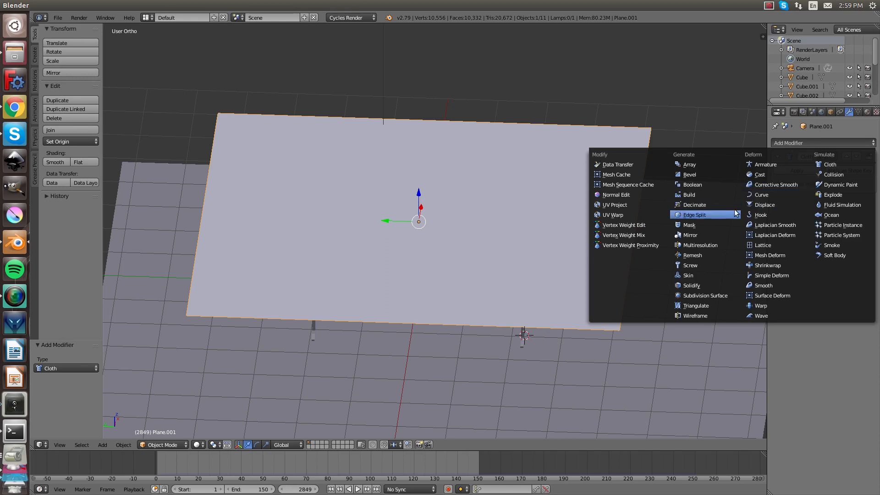
pyautogui.click(706, 286)
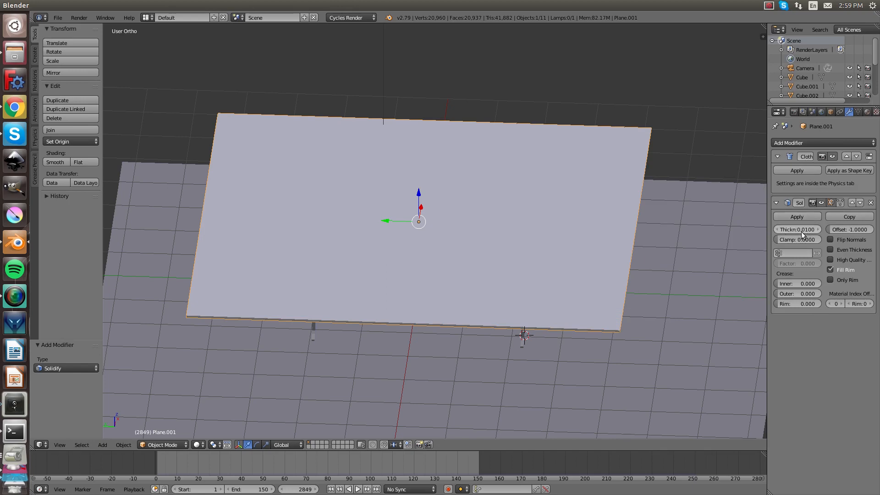
pyautogui.click(810, 144)
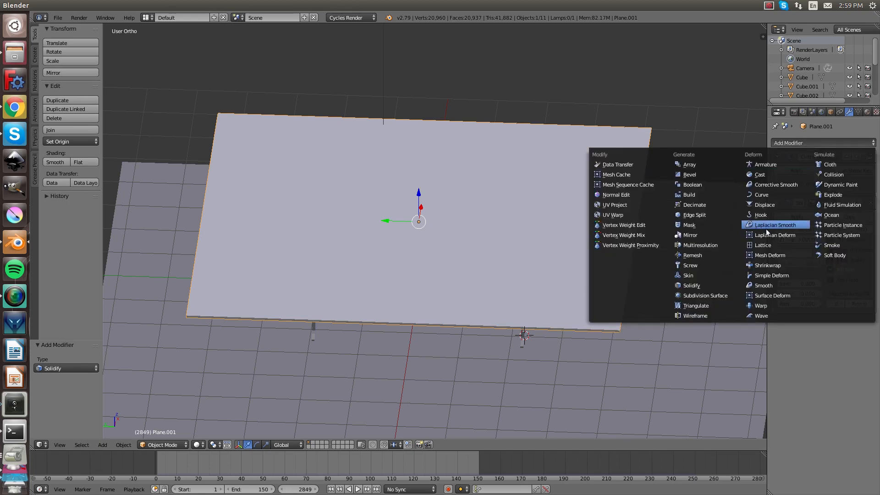
pyautogui.click(721, 295)
# - Select the tabletop and enable Collision physics on it
pyautogui.moveTo(697, 299); pyautogui.dragTo(589, 236, button='middle')
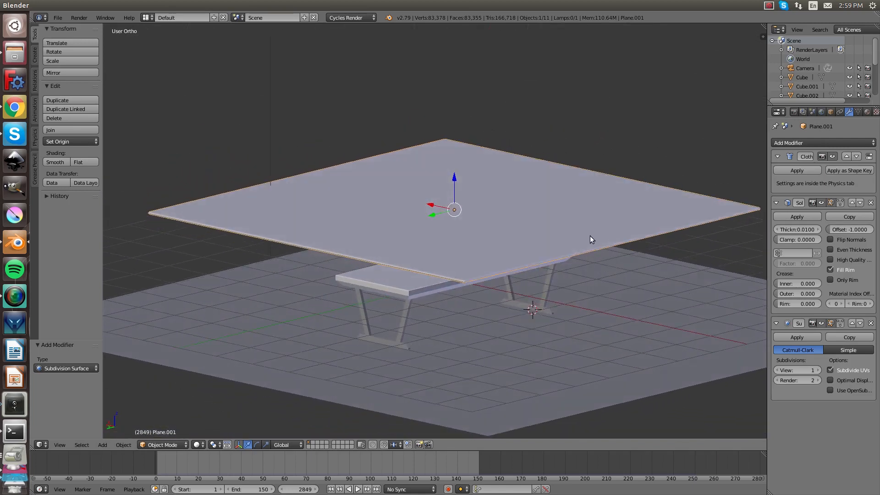
pyautogui.rightClick(395, 290)
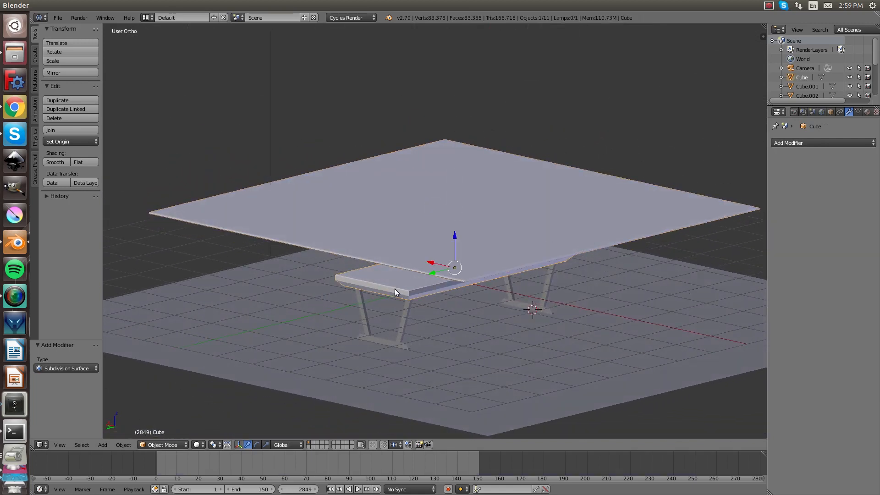
pyautogui.moveTo(461, 296); pyautogui.dragTo(530, 298, button='middle')
pyautogui.press('Tab')
pyautogui.press('Tab')
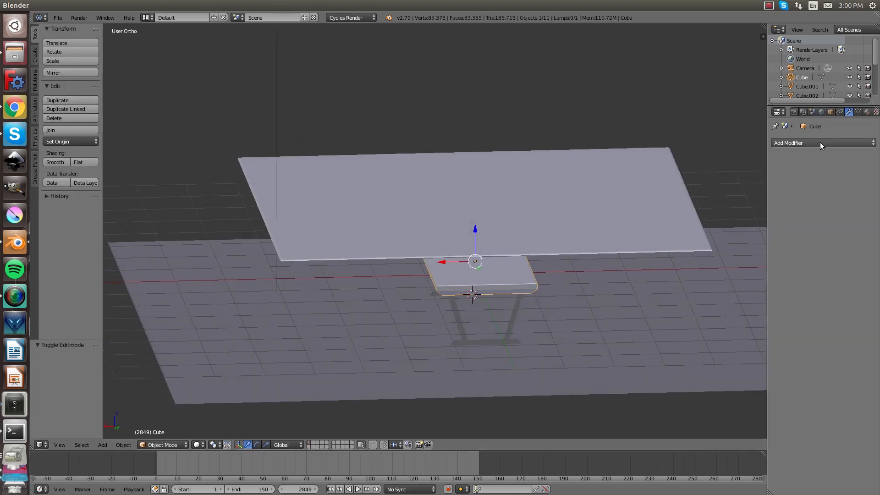
pyautogui.scroll(-1, 860, 112)
pyautogui.scroll(-5, 861, 115)
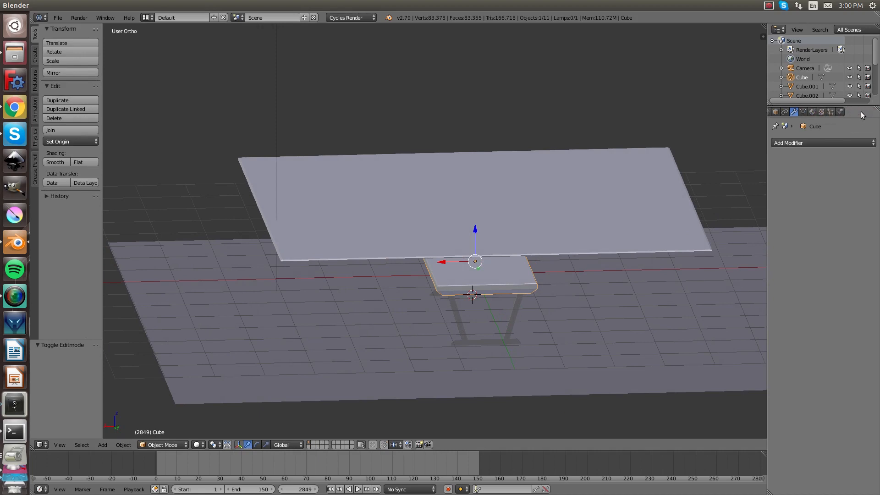
pyautogui.click(840, 112)
pyautogui.moveTo(767, 142); pyautogui.dragTo(745, 150)
pyautogui.scroll(4, 784, 115)
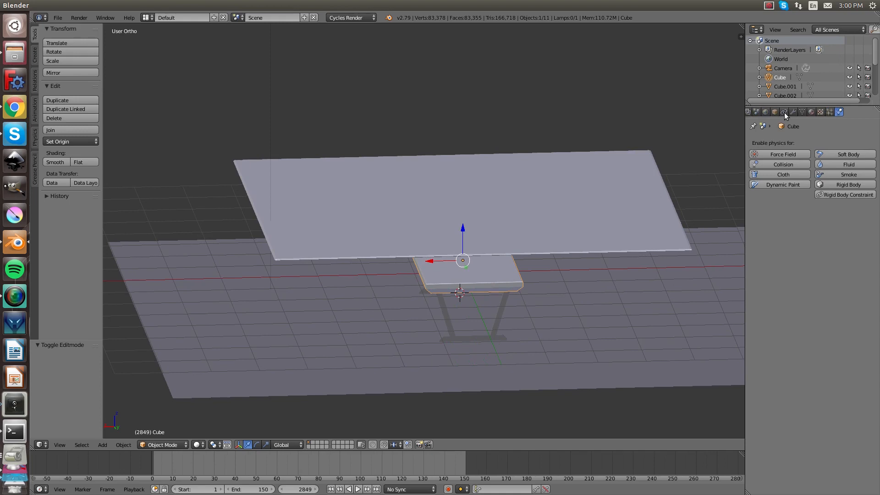
pyautogui.click(790, 166)
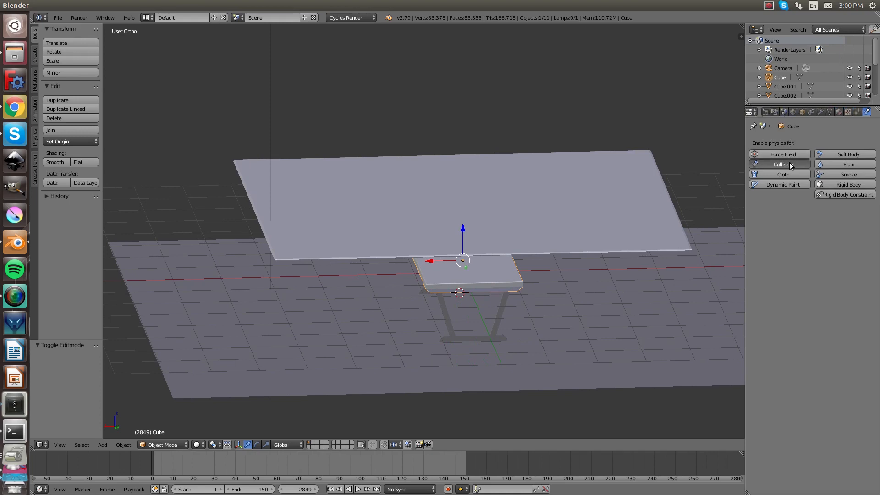
# - Enable Collision physics on both legs and the bottom crossbar of the nearer leg assembly
pyautogui.rightClick(506, 306)
pyautogui.click(762, 166)
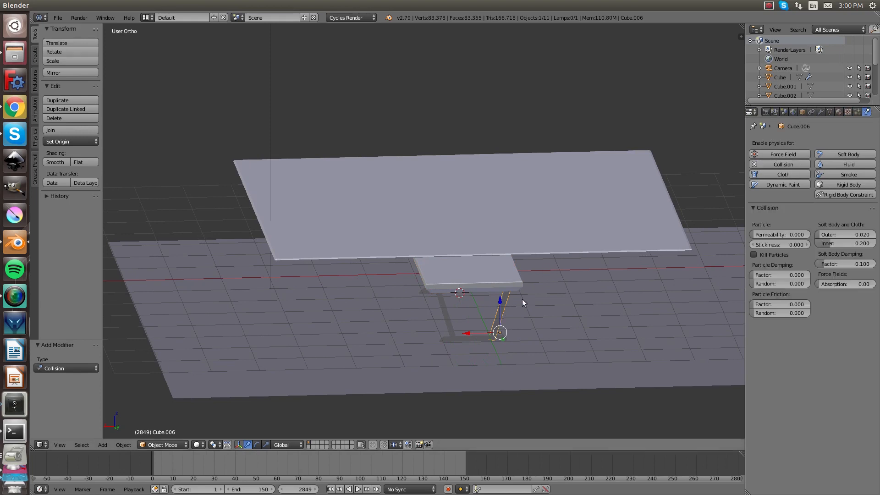
pyautogui.rightClick(454, 326)
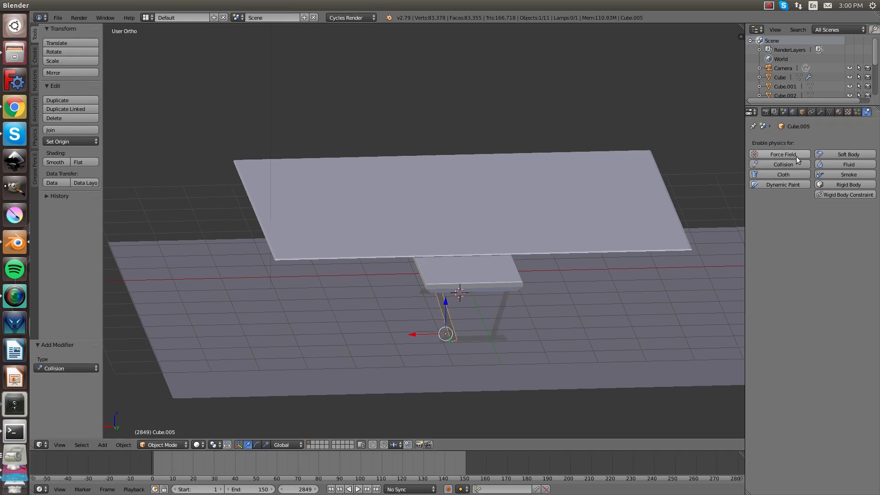
pyautogui.click(786, 166)
pyautogui.rightClick(489, 339)
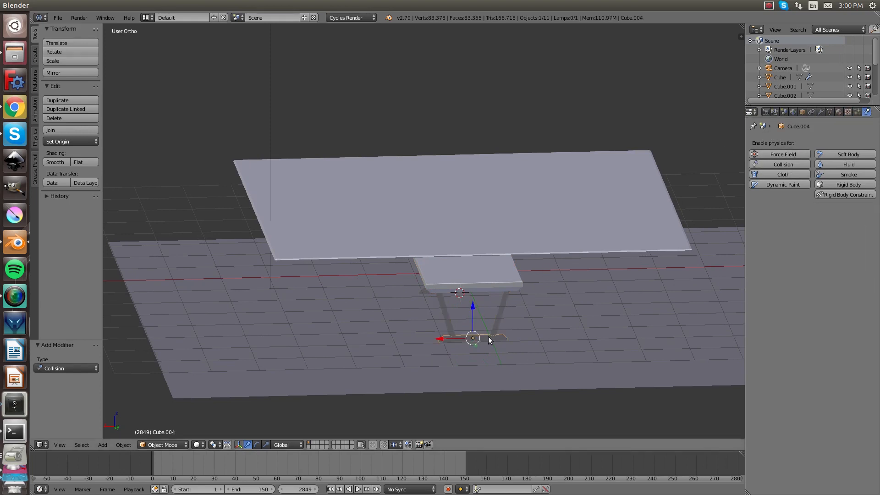
pyautogui.click(796, 167)
# - Enable Collision physics on the two legs of the leg assembly at the table's opposite end
pyautogui.moveTo(514, 238); pyautogui.dragTo(389, 322, button='middle')
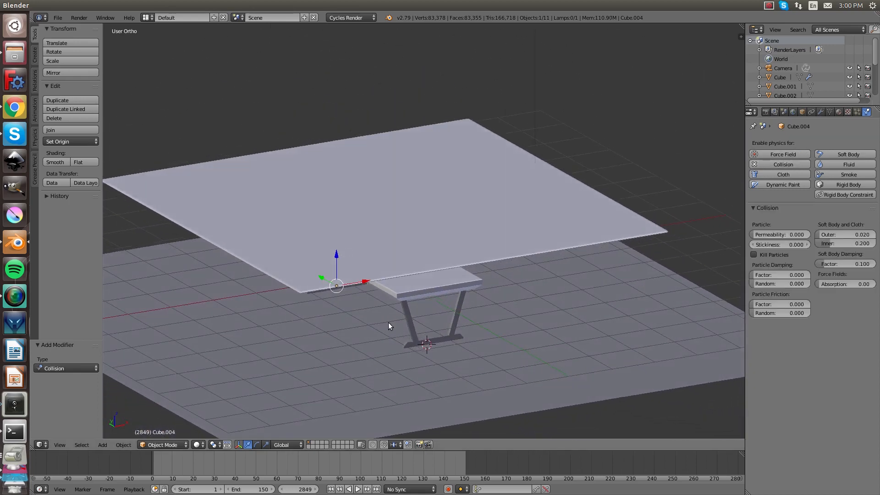
pyautogui.rightClick(402, 313)
pyautogui.click(783, 164)
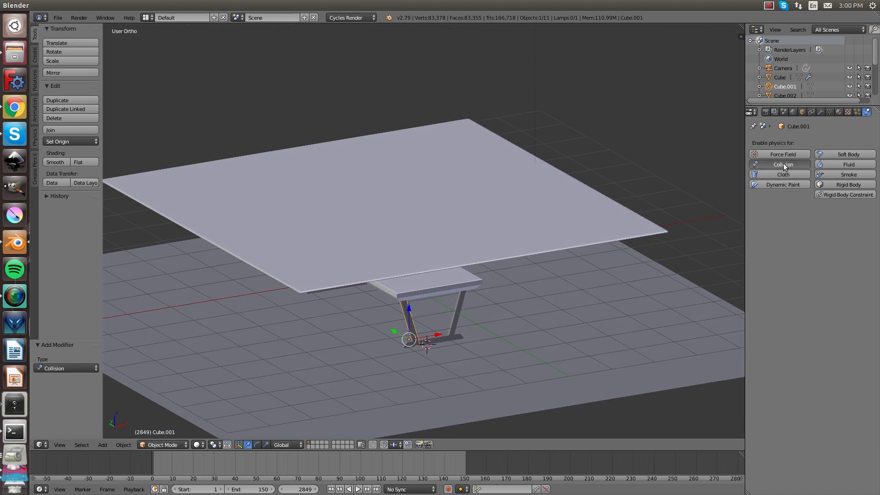
pyautogui.rightClick(457, 319)
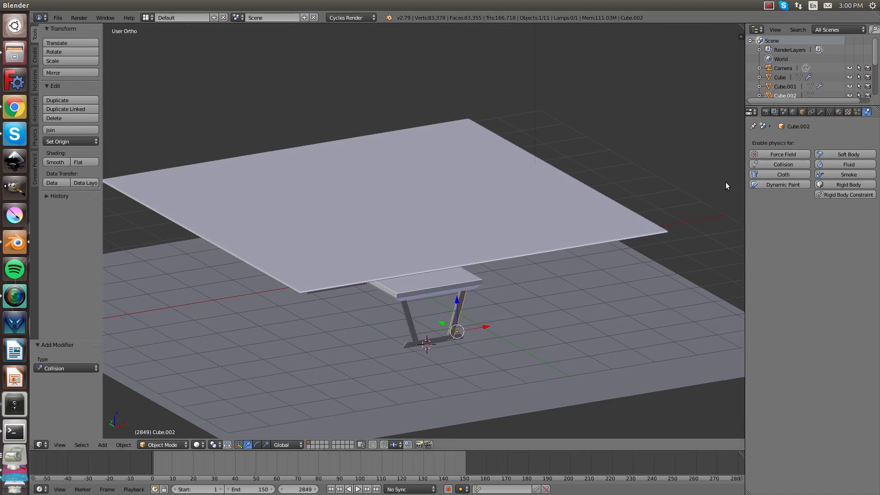
pyautogui.click(780, 165)
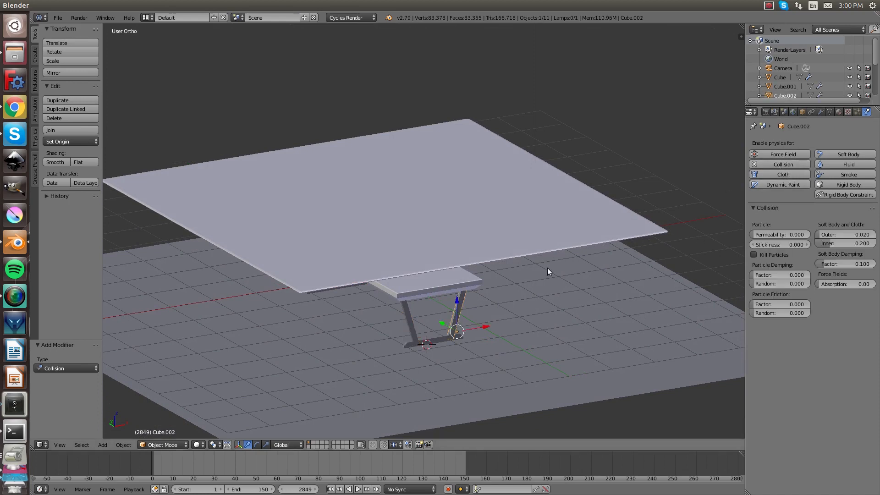
# - Enable Collision physics on the bottom crossbar of the remaining leg assembly and on the floor plane
pyautogui.rightClick(437, 343)
pyautogui.click(780, 164)
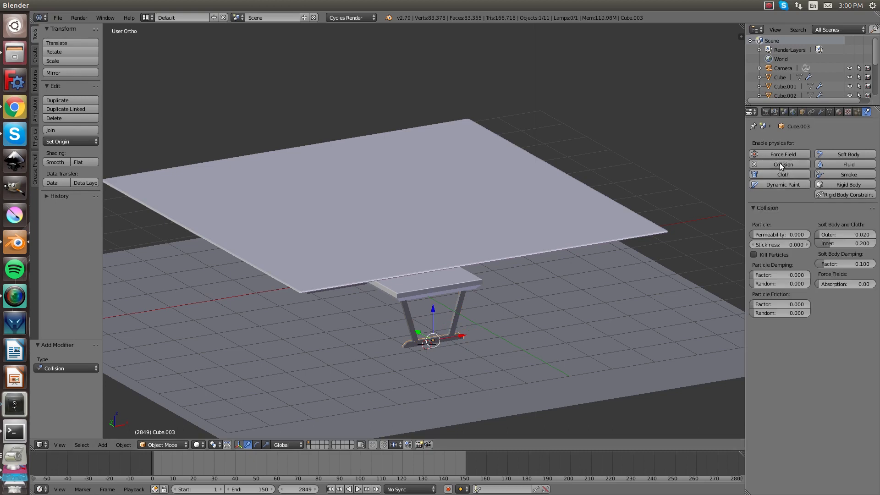
pyautogui.rightClick(568, 281)
pyautogui.click(784, 163)
# - Turn on Self Collision in the cloth collision settings of the upper plane
pyautogui.rightClick(534, 188)
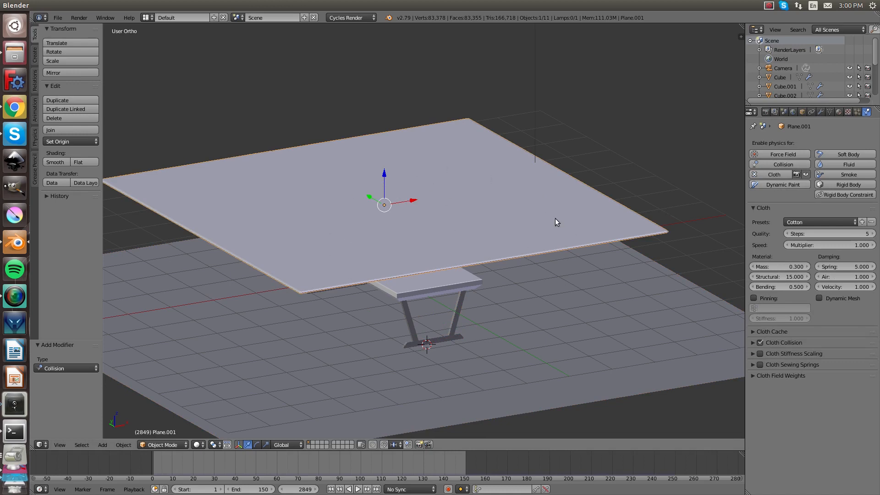
pyautogui.click(751, 342)
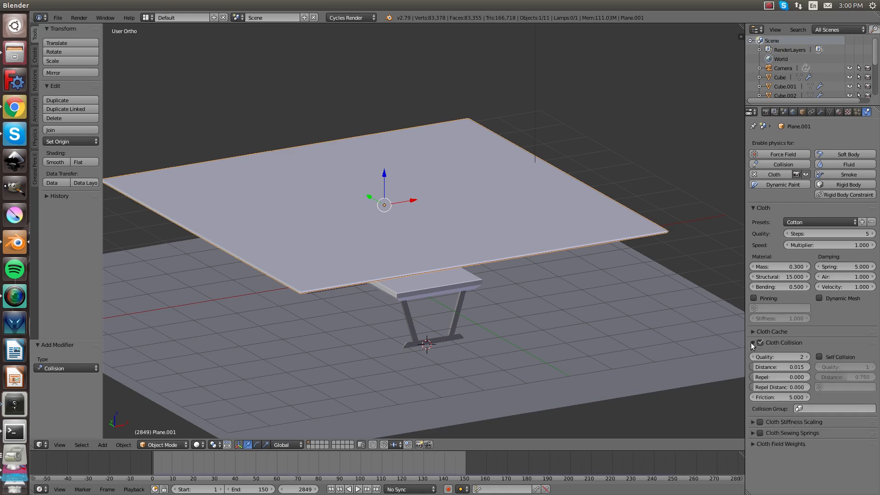
pyautogui.click(818, 357)
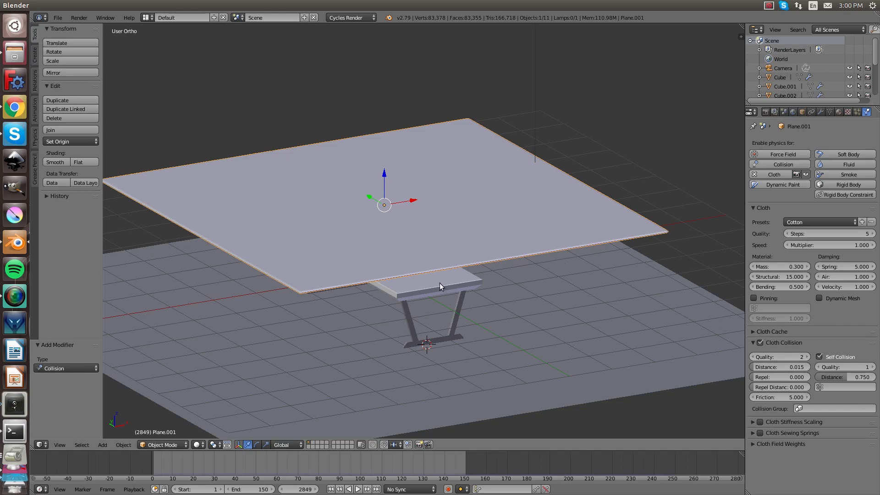
# - Play the cloth simulation to about frame 40, inspect the draped table from above, and revert to the pre-simulation state
pyautogui.click(358, 489)
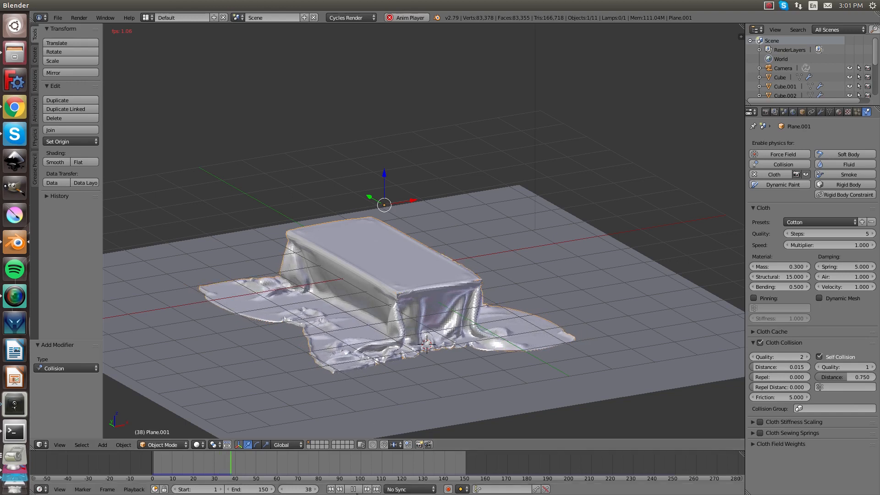
pyautogui.hotkey('alt', 'a')
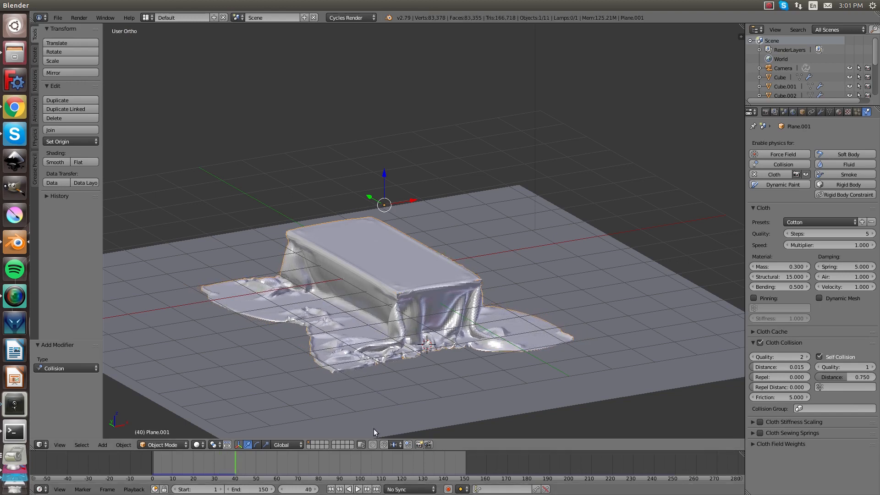
pyautogui.moveTo(422, 372); pyautogui.dragTo(456, 282, button='middle')
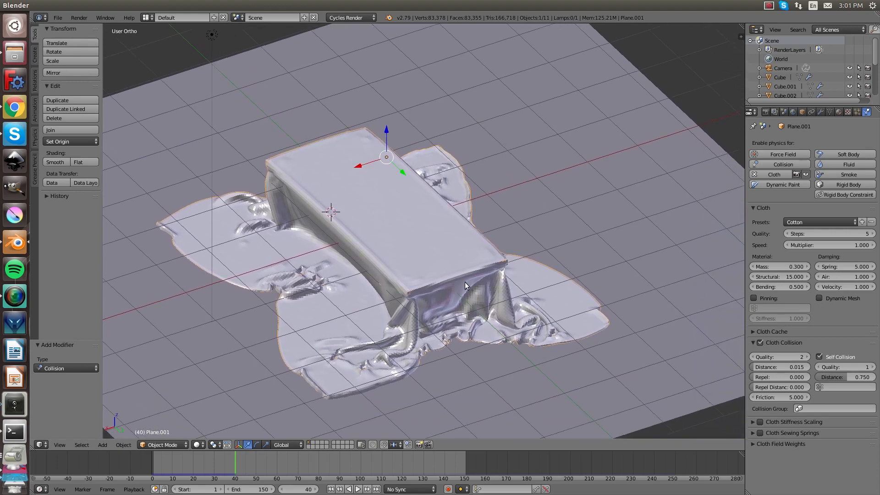
pyautogui.hotkey('ctrl', 'z')
# - Add a new Diffuse BSDF material to one leg of the nearer leg assembly and darken its colour to dark grey
pyautogui.moveTo(434, 290); pyautogui.dragTo(412, 243, button='middle')
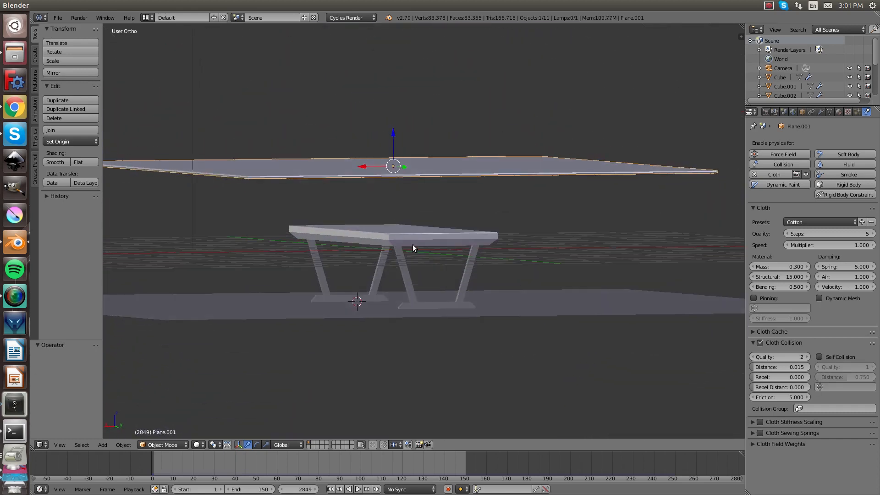
pyautogui.rightClick(416, 239)
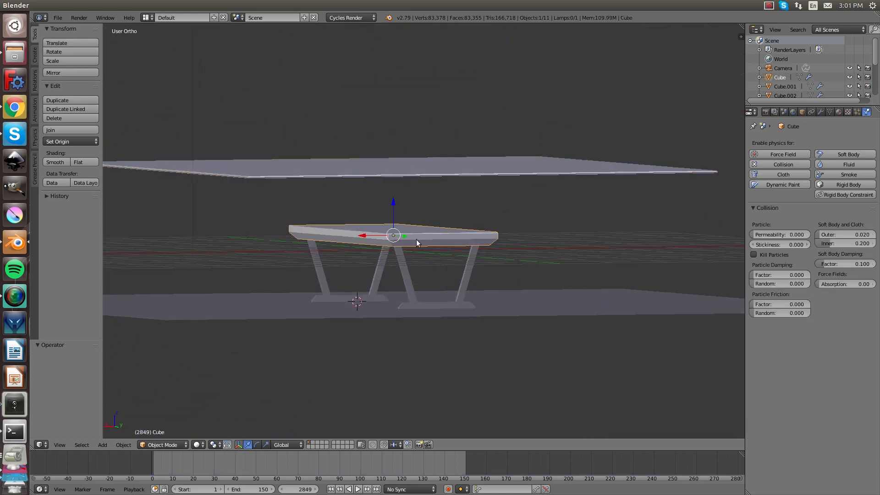
pyautogui.click(837, 112)
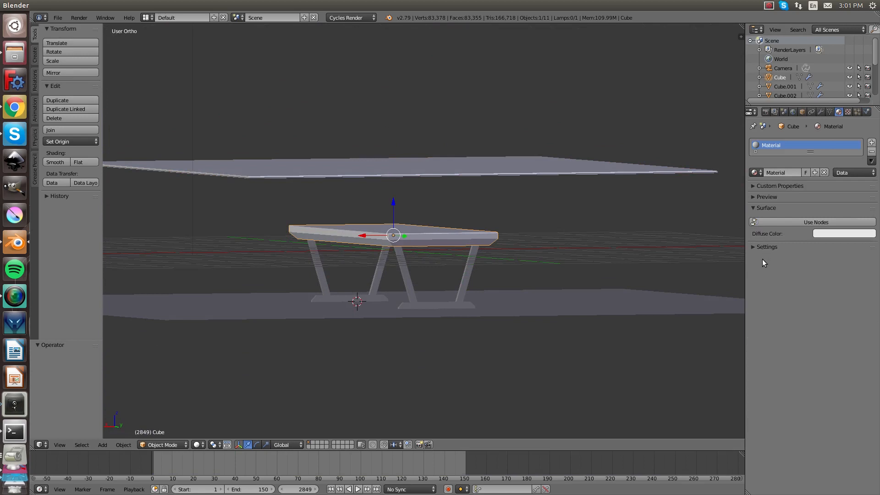
pyautogui.rightClick(413, 279)
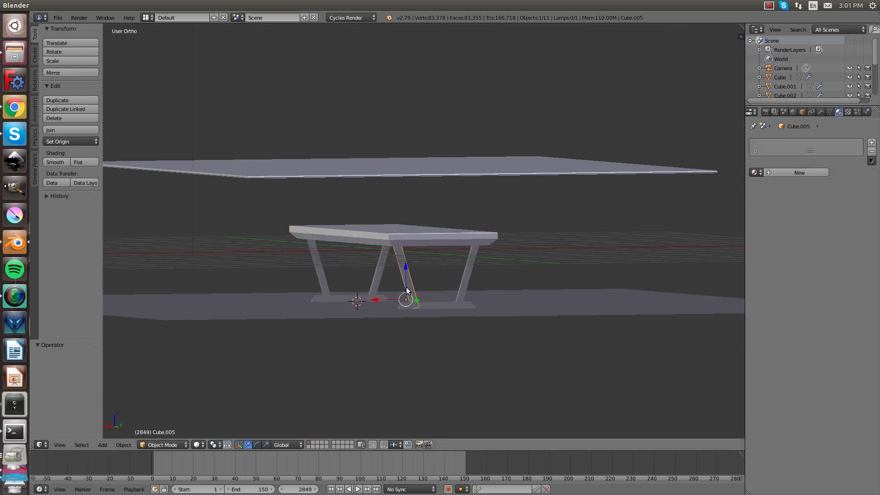
pyautogui.keyDown('shift'); pyautogui.rightClick(436, 303); pyautogui.keyUp('shift')
pyautogui.press('a')
pyautogui.rightClick(457, 297)
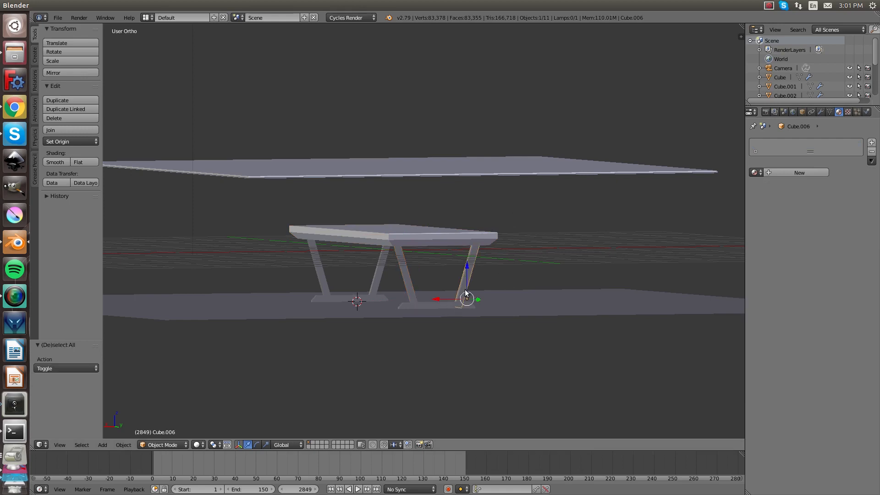
pyautogui.click(818, 171)
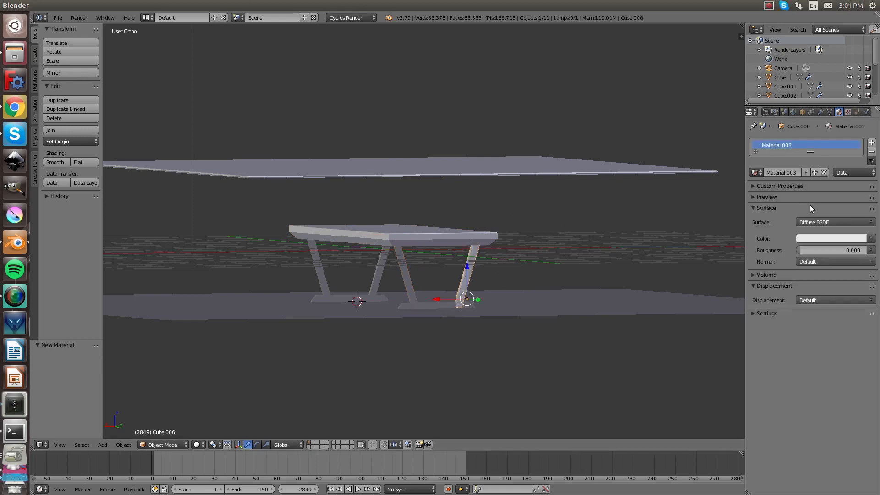
pyautogui.click(821, 239)
pyautogui.moveTo(859, 142); pyautogui.dragTo(859, 149)
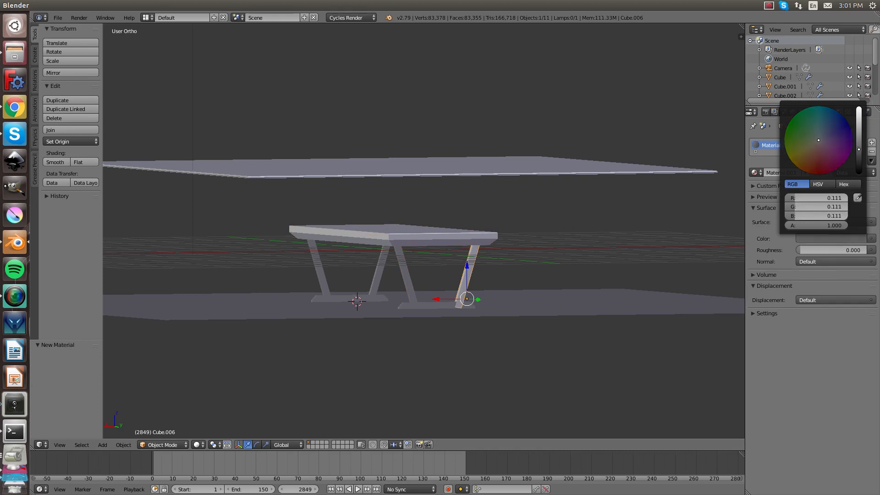
# - Preview the dark leg in Rendered viewport shading and return to Solid shading
pyautogui.click(199, 445)
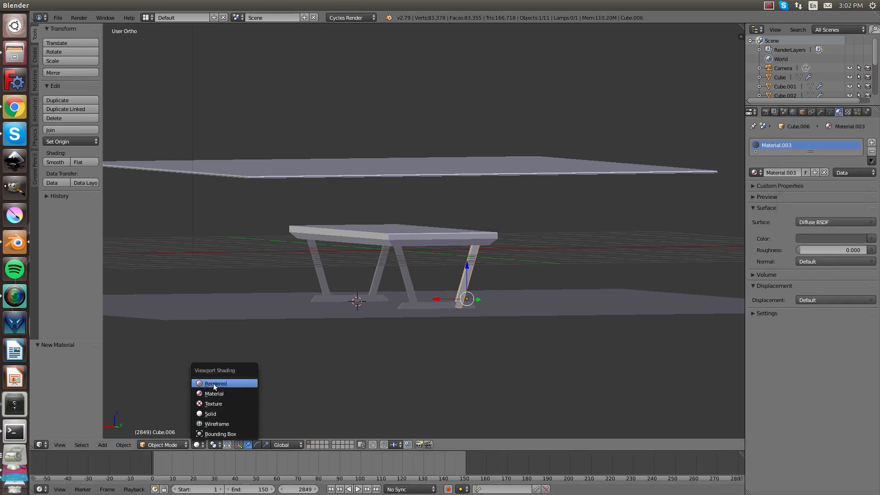
pyautogui.click(213, 383)
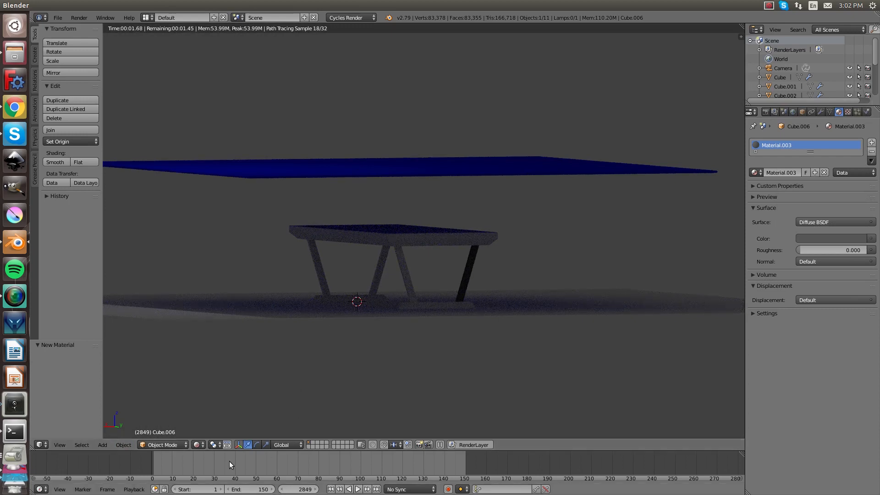
pyautogui.click(198, 445)
pyautogui.click(211, 416)
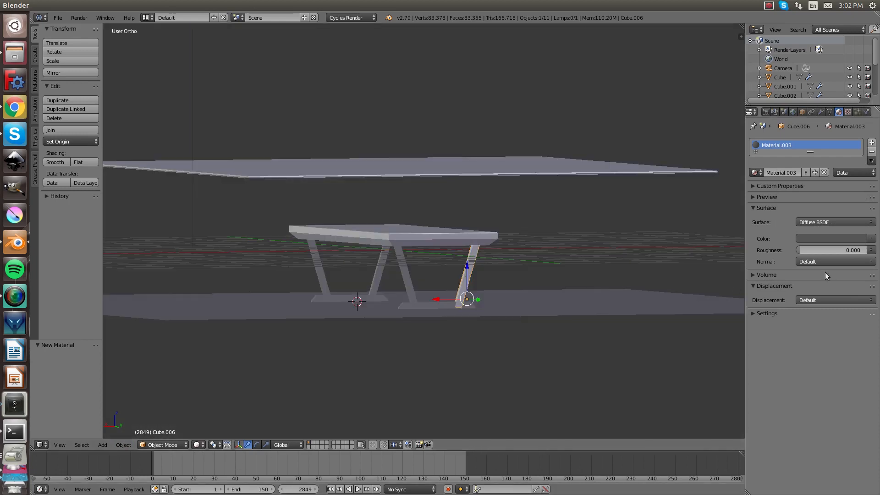
# - Give the remaining legs and both crossbars new diffuse materials in a matching dark grey, RGB 0.196
pyautogui.click(851, 239)
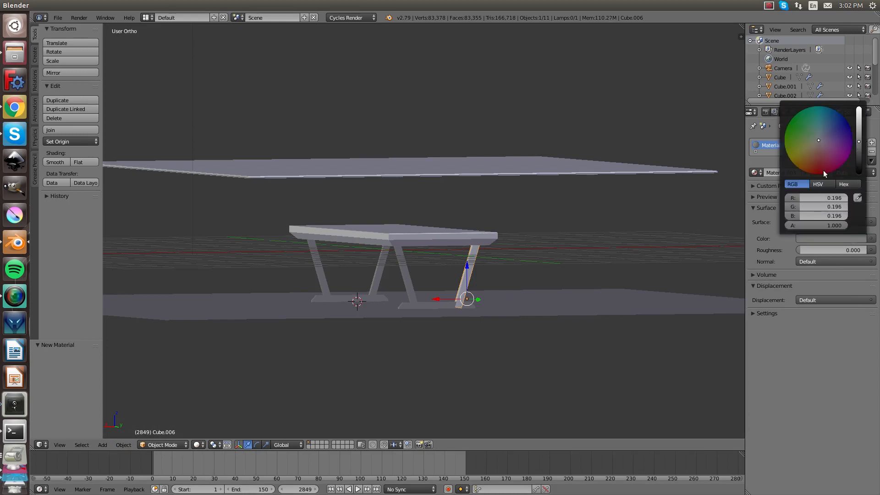
pyautogui.rightClick(418, 284)
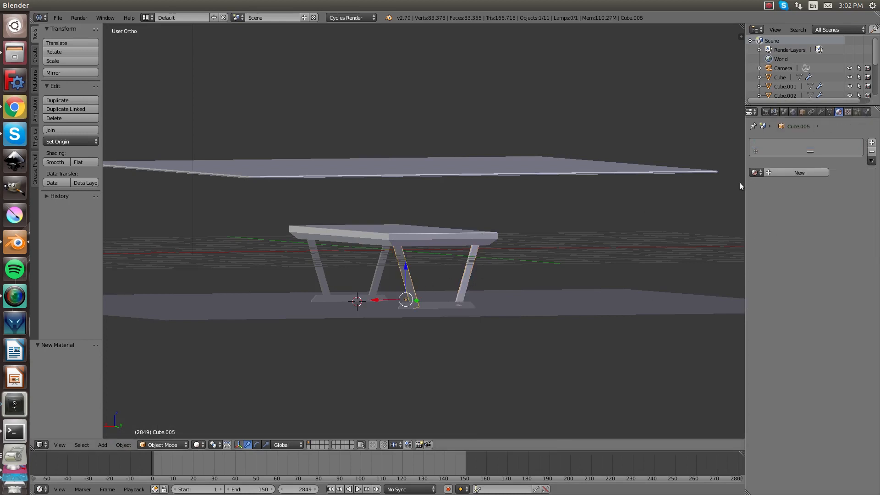
pyautogui.click(835, 239)
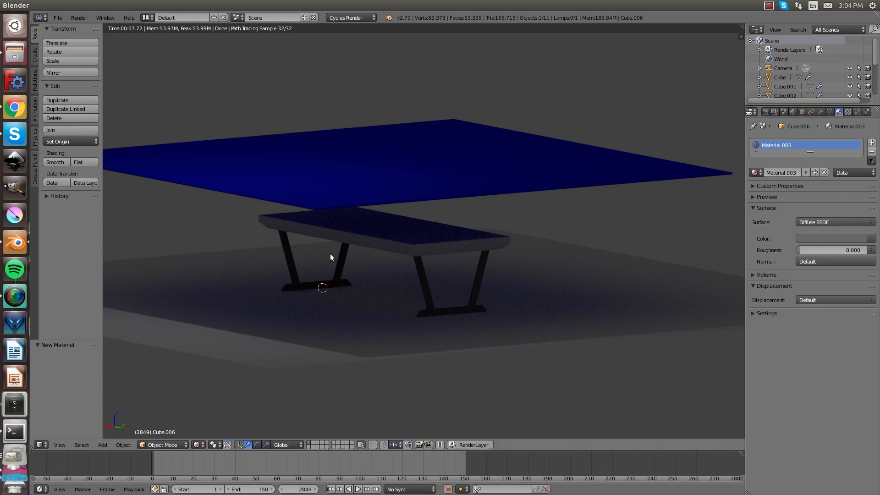
# - Add a new diffuse material to the floor plane, colour it light beige, and return the viewport to Solid shading
pyautogui.rightClick(553, 305)
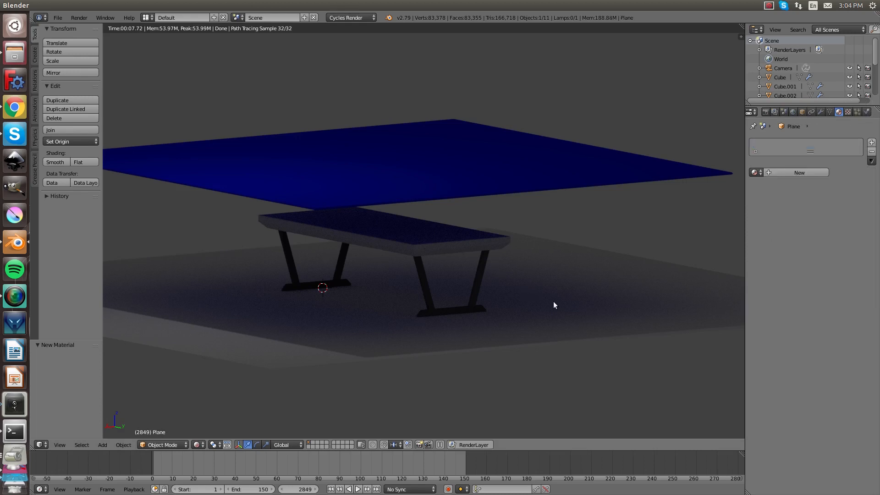
pyautogui.click(806, 172)
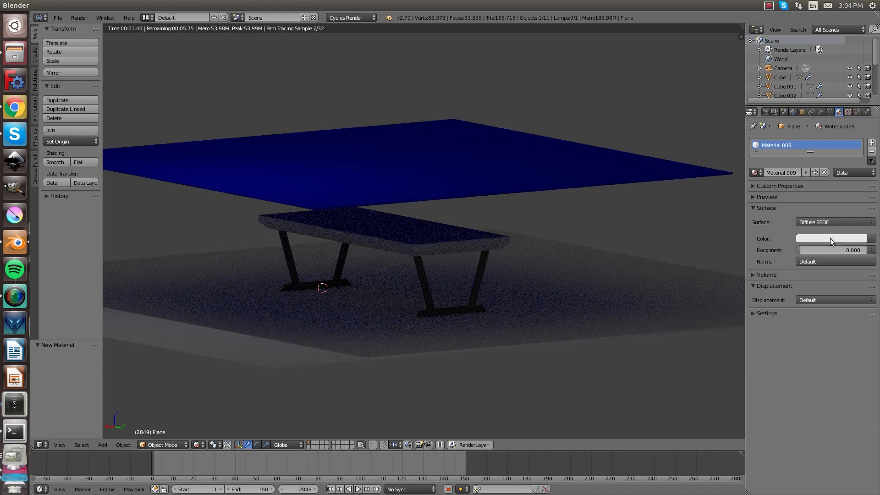
pyautogui.click(829, 238)
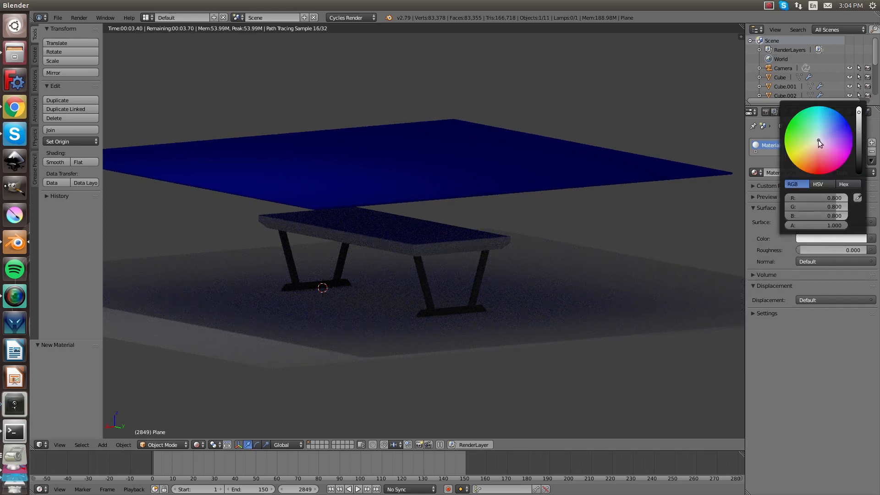
pyautogui.moveTo(816, 141); pyautogui.dragTo(815, 145)
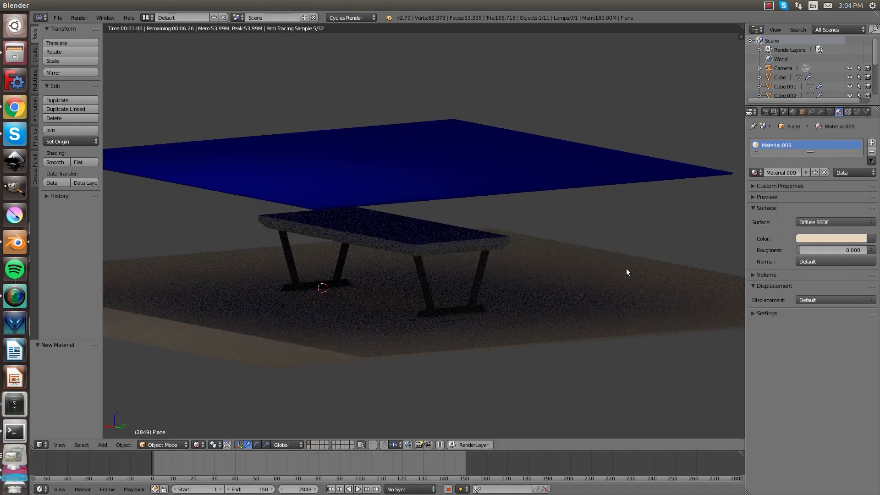
pyautogui.click(197, 445)
pyautogui.click(211, 415)
# - Deselect everything, add a new plane, and raise it along Z above the cloth plane
pyautogui.moveTo(332, 233)
pyautogui.mouseDown(button='middle')
pyautogui.moveTo(343, 241)
pyautogui.moveTo(324, 224)
pyautogui.moveTo(329, 234)
pyautogui.mouseUp(button='middle')
pyautogui.scroll(3, 335, 253)
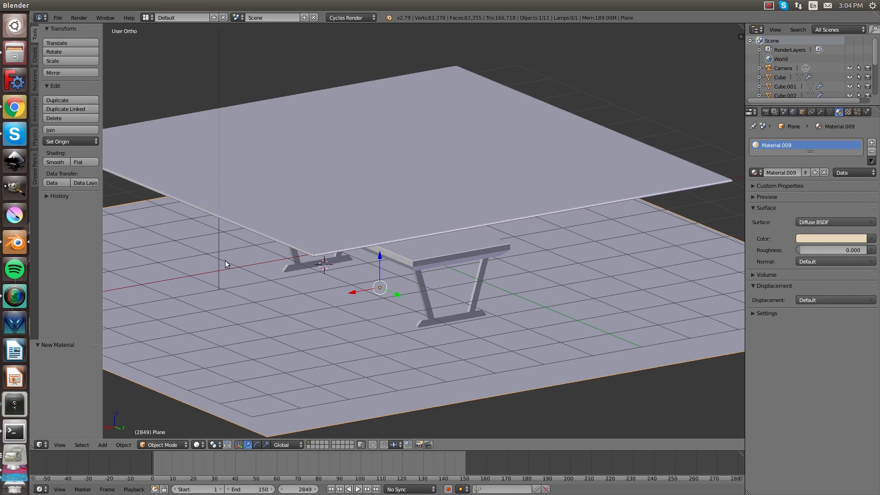
pyautogui.press('a')
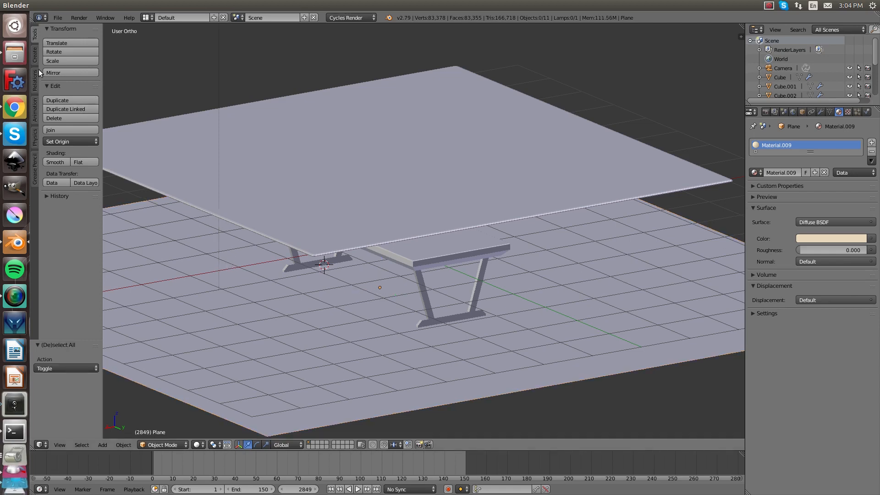
pyautogui.click(35, 54)
pyautogui.click(87, 51)
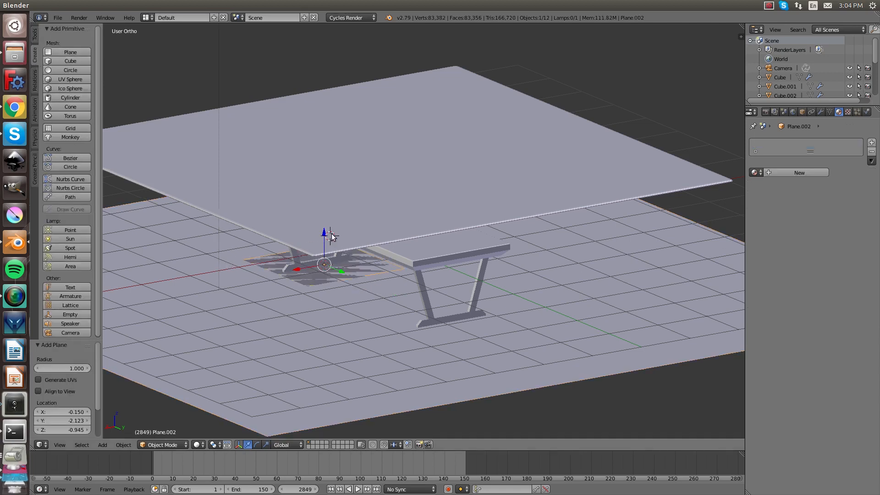
pyautogui.press('g')
pyautogui.press('z')
pyautogui.click(340, 80)
pyautogui.moveTo(341, 83); pyautogui.dragTo(366, 105, button='middle')
pyautogui.press('g')
pyautogui.press('z')
pyautogui.click(365, 88)
# - Centre the new plane over the cloth by moving it about 2.163 along Y and 0.352 along X
pyautogui.press('g')
pyautogui.press('y')
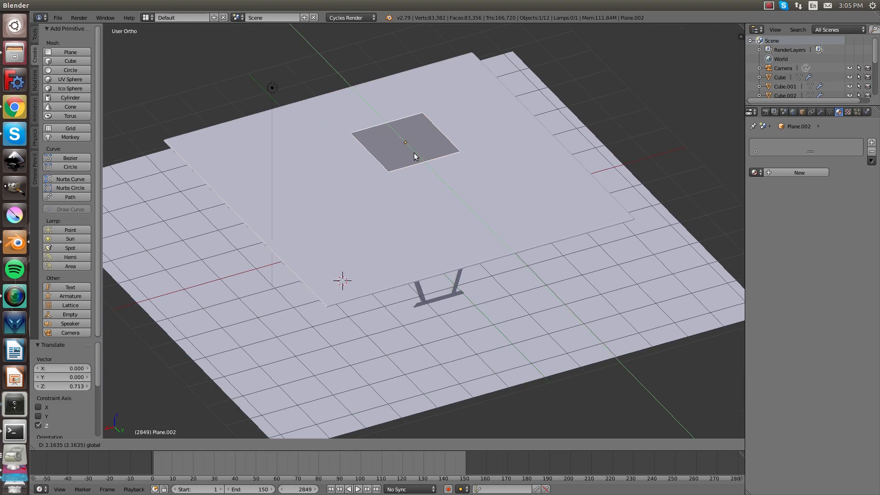
pyautogui.click(415, 153)
pyautogui.press('KP_7')
pyautogui.scroll(-3, 442, 243)
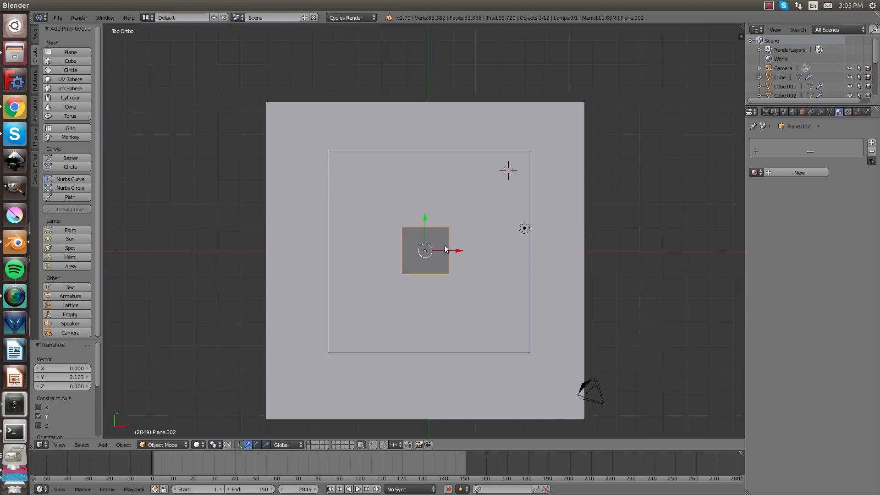
pyautogui.moveTo(460, 253); pyautogui.dragTo(467, 249)
# - Scale the new plane up by about 6.134 and rotate it 45° around the global Y axis
pyautogui.press('s')
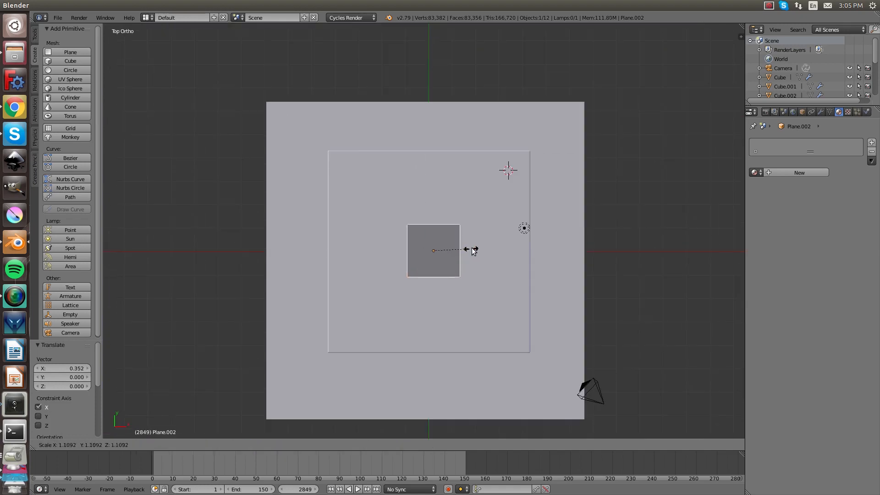
pyautogui.click(639, 274)
pyautogui.moveTo(639, 274); pyautogui.dragTo(644, 212, button='middle')
pyautogui.press('r')
pyautogui.press('x')
pyautogui.press('y')
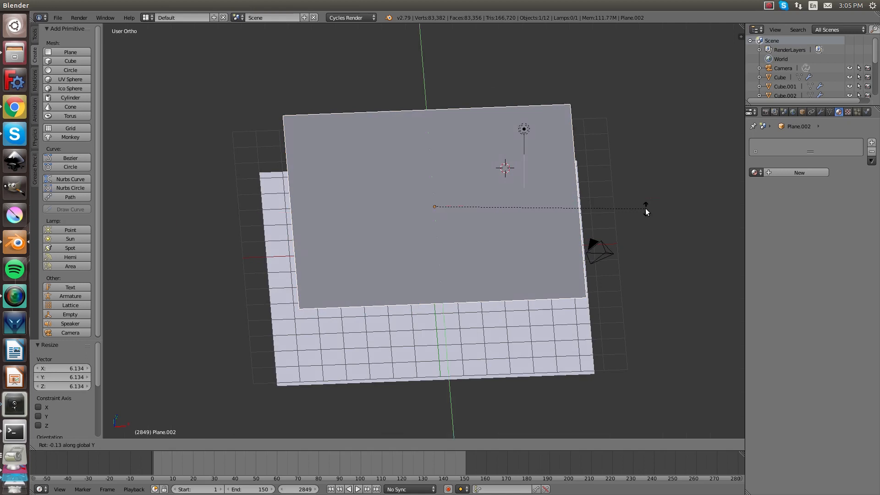
pyautogui.write('45')
pyautogui.press('Return')
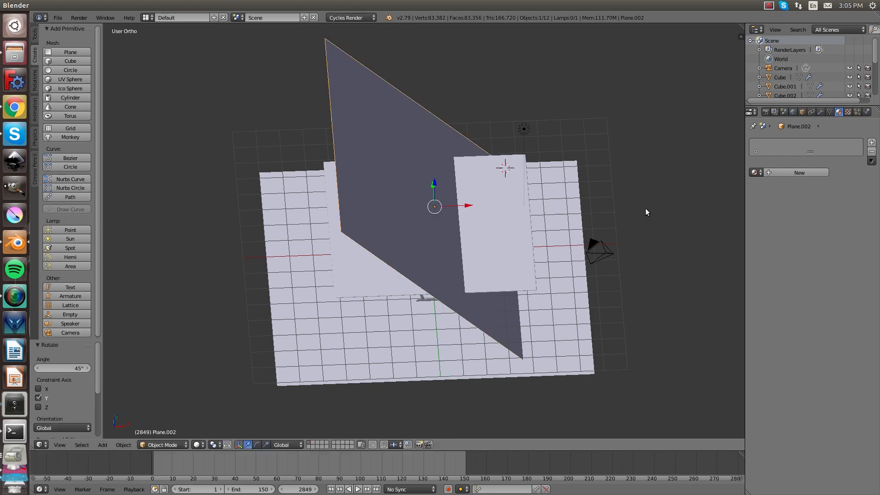
# - Move the tilted plane along positive X toward the camera's side and raise it about 4.367 along Z
pyautogui.moveTo(467, 209); pyautogui.dragTo(567, 200)
pyautogui.moveTo(567, 200); pyautogui.dragTo(567, 169, button='middle')
pyautogui.moveTo(519, 168); pyautogui.dragTo(519, 86)
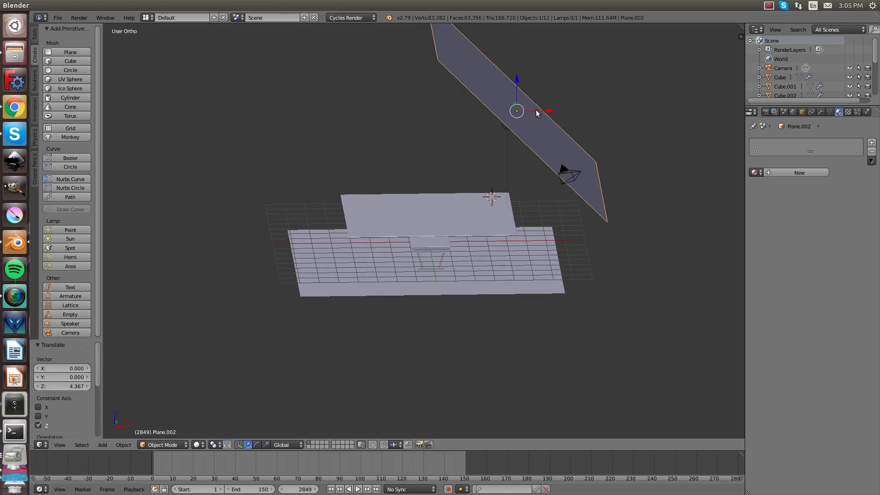
pyautogui.moveTo(524, 112); pyautogui.dragTo(520, 77, button='middle')
pyautogui.moveTo(520, 78); pyautogui.dragTo(552, 119)
# - Duplicate the tilted plane in place and rotate the copy 180° around the global Z axis
pyautogui.hotkey('shift', 'd')
pyautogui.rightClick(551, 120)
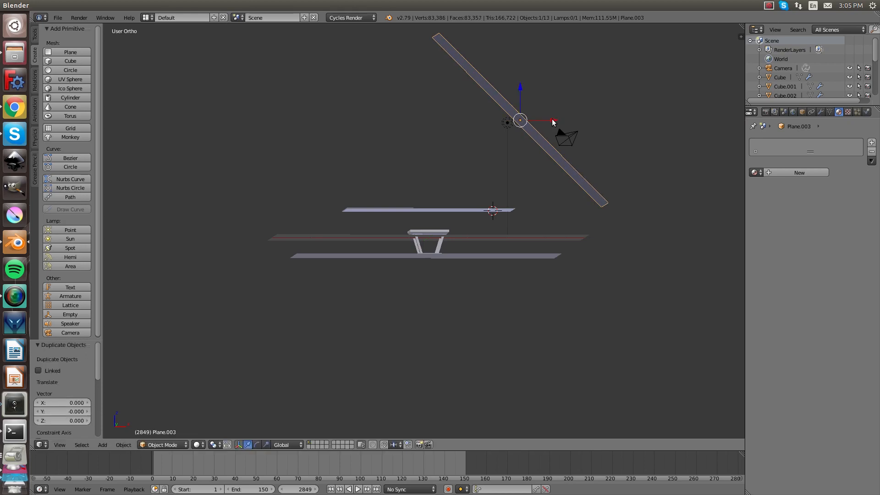
pyautogui.write('rz180')
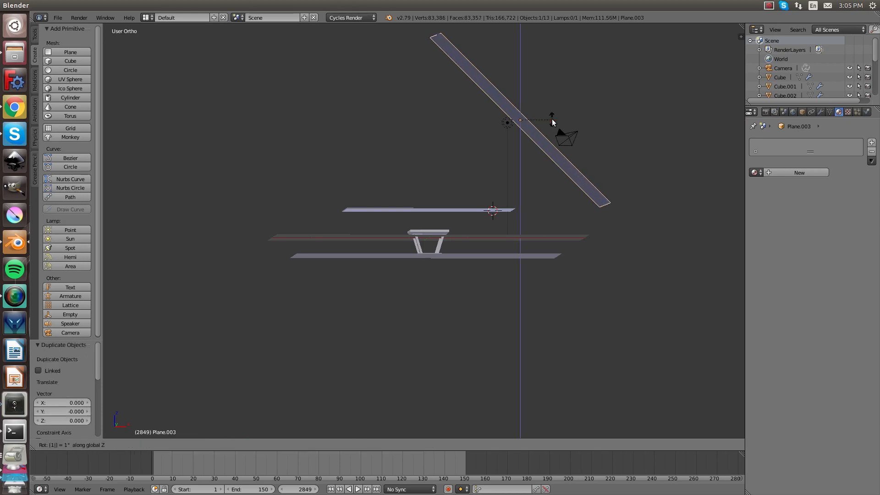
pyautogui.press('Return')
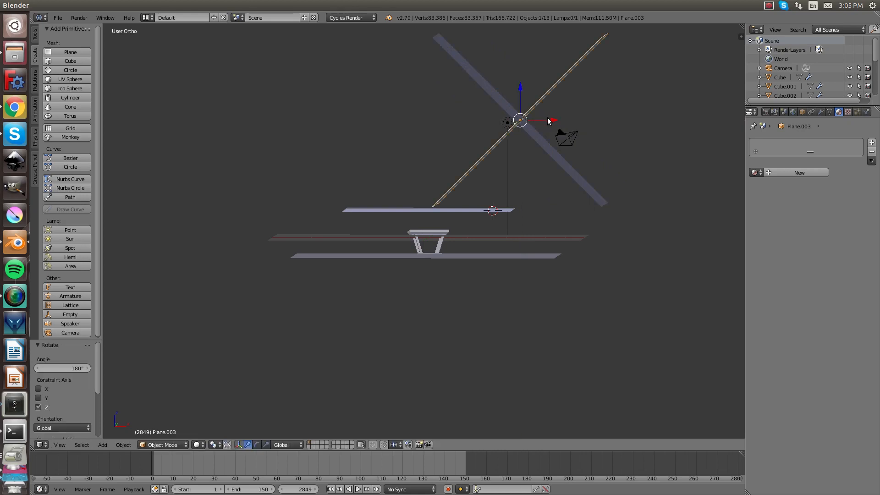
# - Move the rotated copy about -8.642 along X to the opposite side of the cloth
pyautogui.press('g')
pyautogui.press('x')
pyautogui.click(379, 136)
pyautogui.moveTo(379, 135); pyautogui.dragTo(361, 166, button='middle')
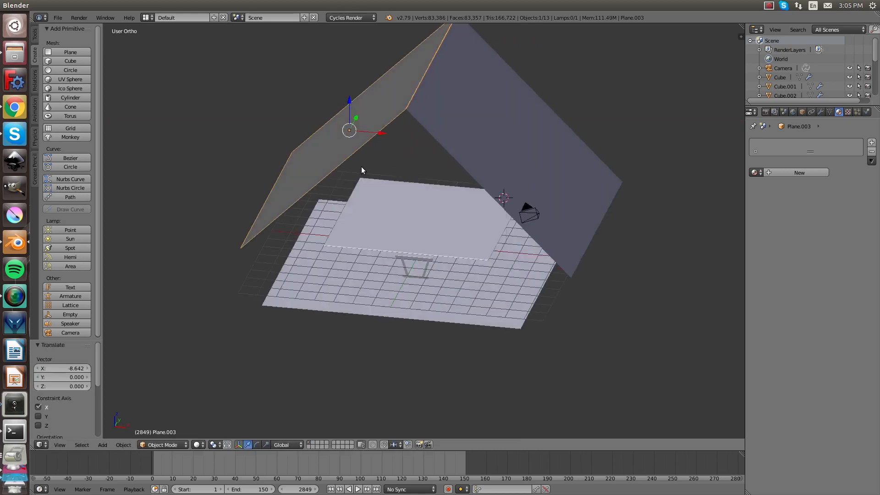
# - Duplicate both tilted planes together in place and rotate the copies 90° around the global Z axis
pyautogui.keyDown('shift'); pyautogui.rightClick(499, 136); pyautogui.keyUp('shift')
pyautogui.hotkey('shift', 'd')
pyautogui.rightClick(499, 137)
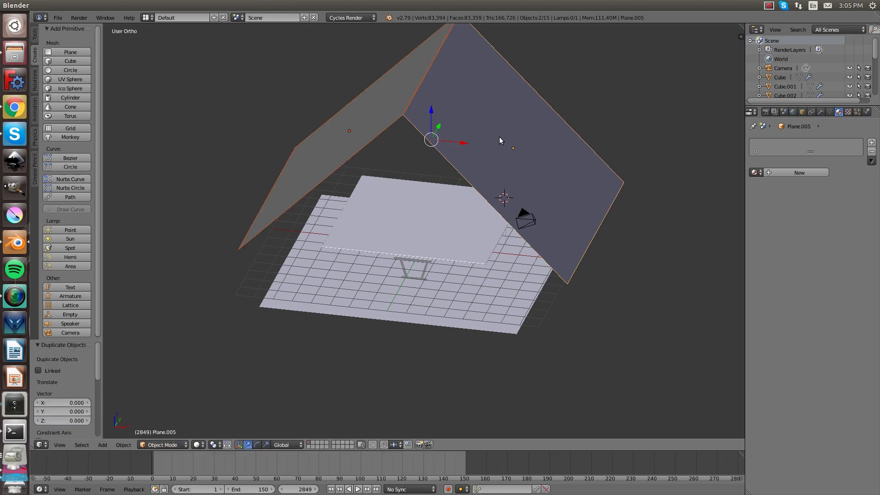
pyautogui.write('rz90')
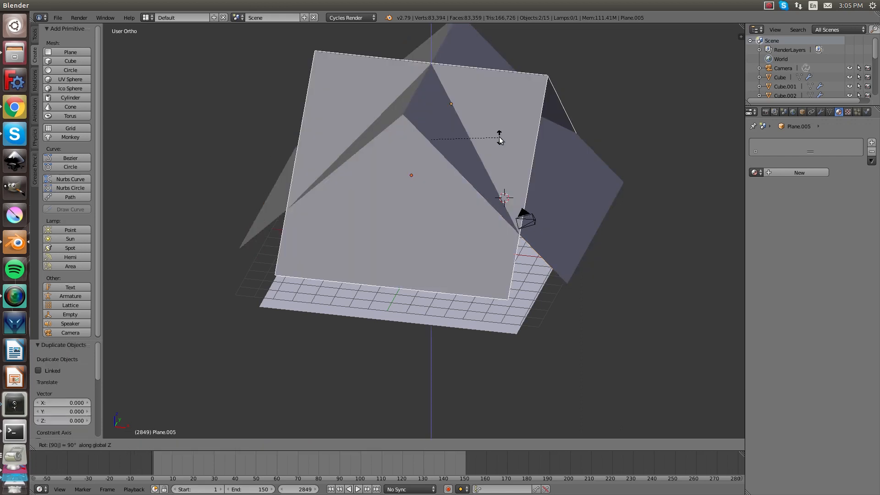
pyautogui.press('Return')
# - Examine the four tilted planes around the table from low angles and through the camera
pyautogui.moveTo(497, 133); pyautogui.dragTo(241, 120, button='middle')
pyautogui.scroll(4, 499, 179)
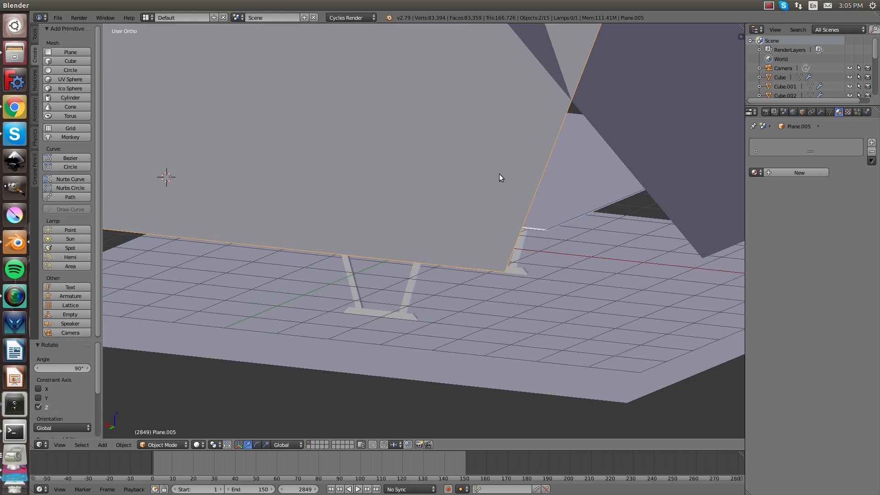
pyautogui.scroll(-1, 499, 175)
pyautogui.moveTo(498, 174); pyautogui.dragTo(458, 161, button='middle')
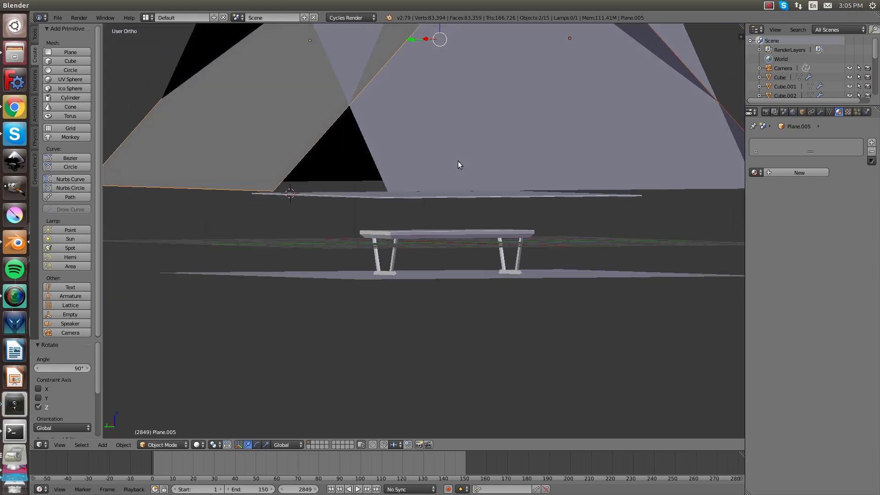
pyautogui.press('KP_0')
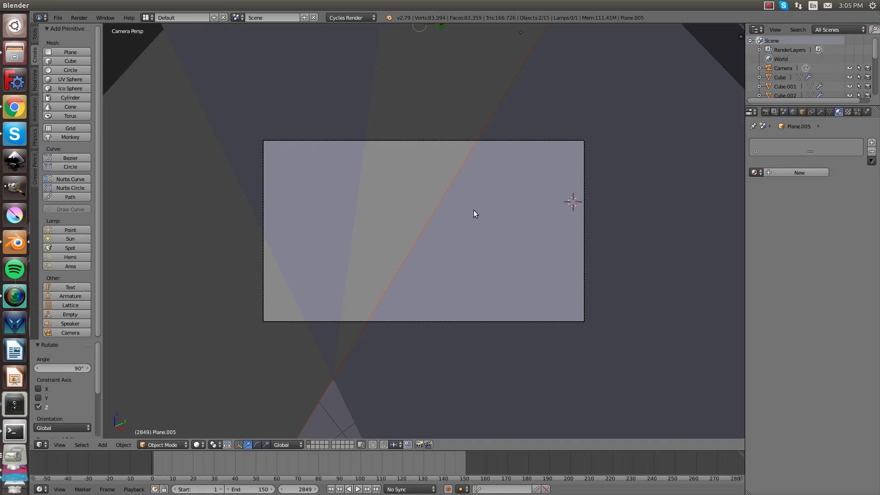
pyautogui.scroll(-1, 475, 216)
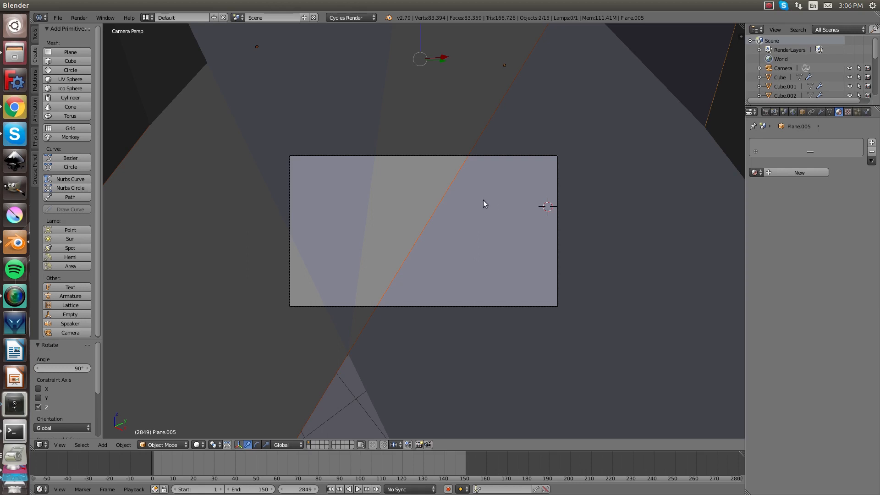
pyautogui.moveTo(482, 200); pyautogui.dragTo(473, 217, button='middle')
# - Give the tilted plane on the negative Y side (Plane.004) a new material with an Emission surface
pyautogui.press('a')
pyautogui.rightClick(472, 206)
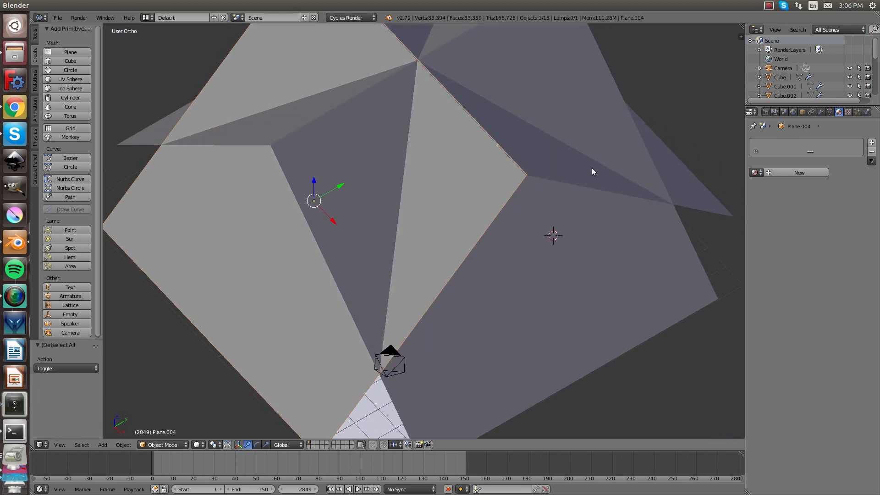
pyautogui.click(788, 173)
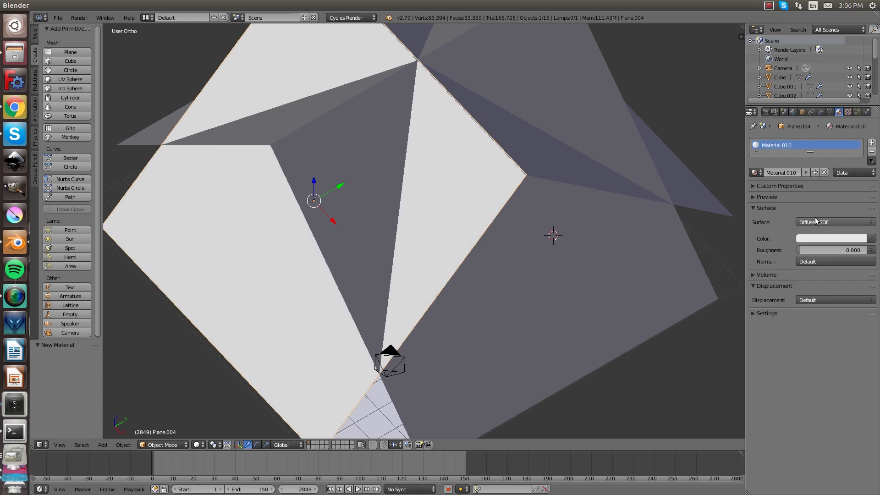
pyautogui.click(815, 222)
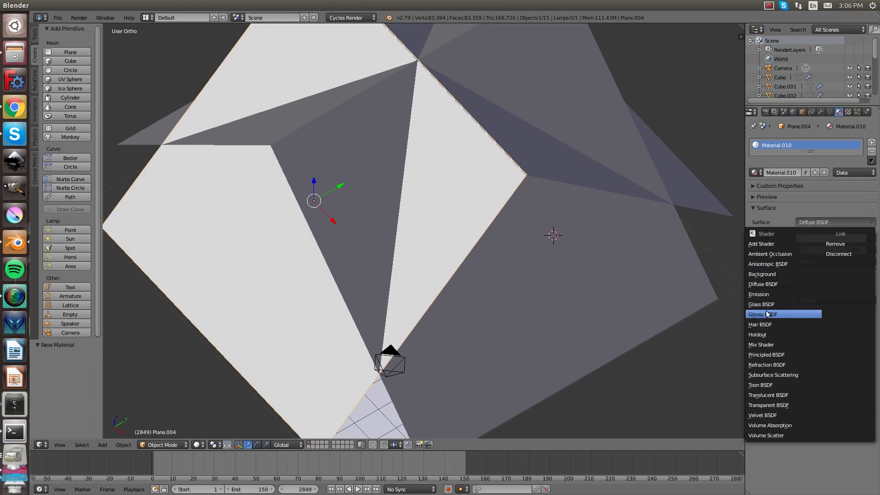
pyautogui.click(760, 294)
# - Give the tilted plane on the positive Y side (Plane.005) a new material with an Emission surface
pyautogui.rightClick(542, 172)
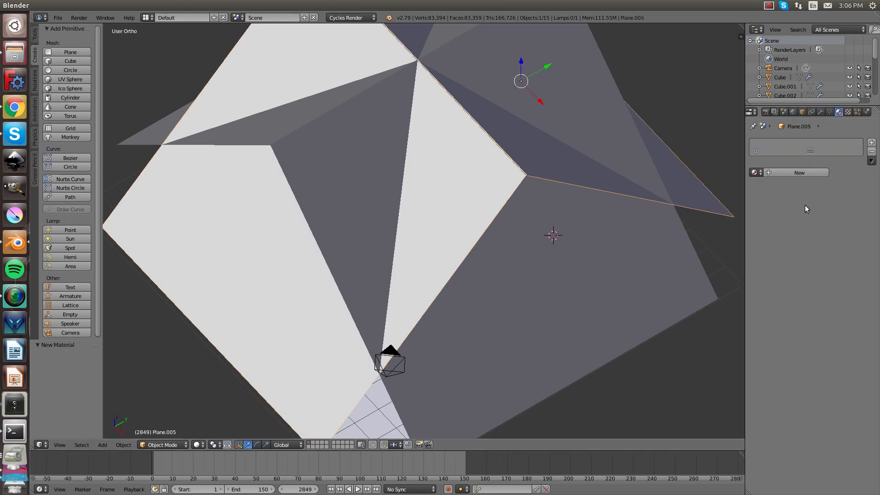
pyautogui.click(809, 172)
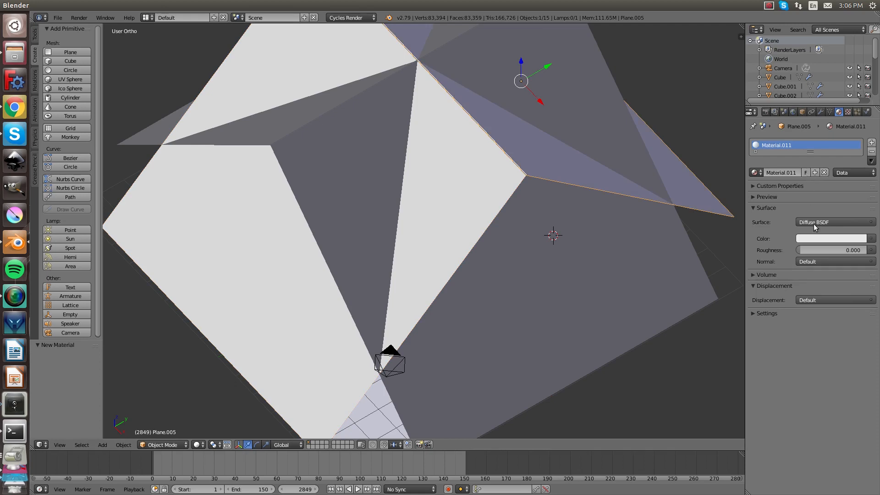
pyautogui.click(813, 223)
pyautogui.click(770, 294)
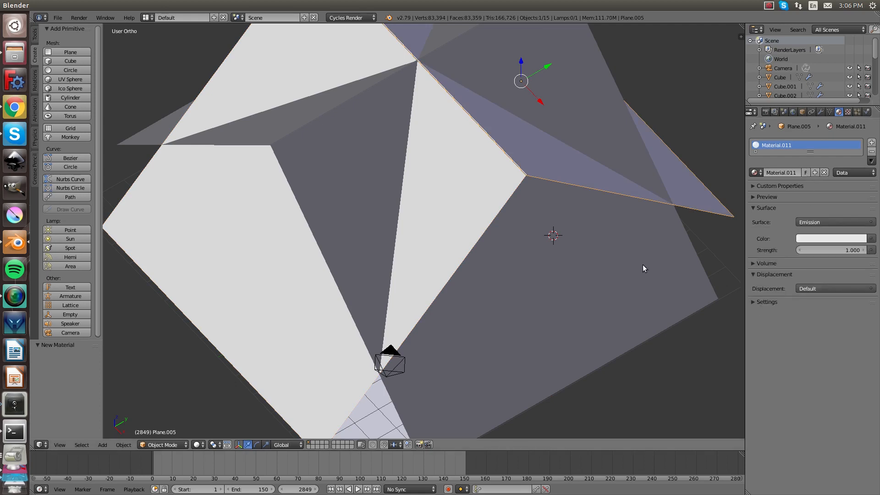
# - Give the tilted plane on the positive X side (Plane.002) a new material with an Emission surface
pyautogui.rightClick(642, 265)
pyautogui.click(785, 172)
pyautogui.click(820, 222)
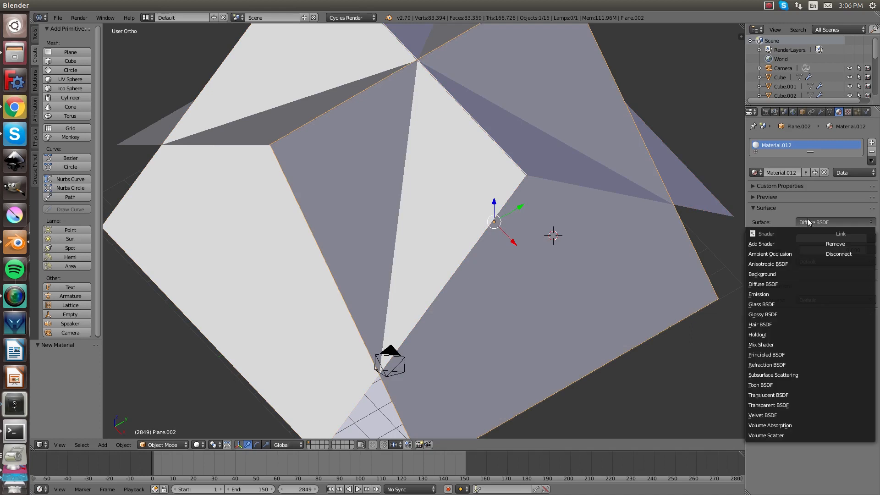
pyautogui.click(764, 294)
# - Give the tilted plane on the negative X side (Plane.003) a new material with an Emission surface
pyautogui.moveTo(532, 266); pyautogui.dragTo(326, 187, button='middle')
pyautogui.rightClick(326, 187)
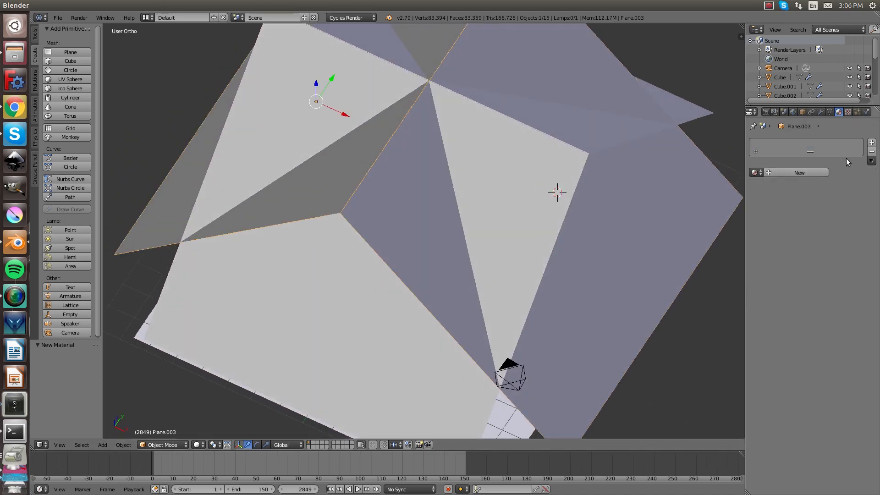
pyautogui.click(785, 172)
pyautogui.click(813, 222)
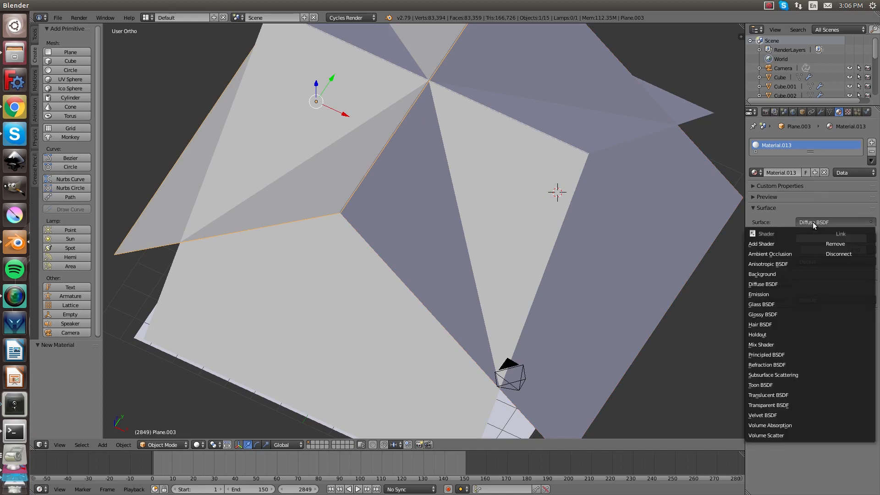
pyautogui.click(776, 296)
# - Turn off Camera ray visibility in the Cycles object settings of the negative Y tilted plane (Plane.004)
pyautogui.rightClick(350, 261)
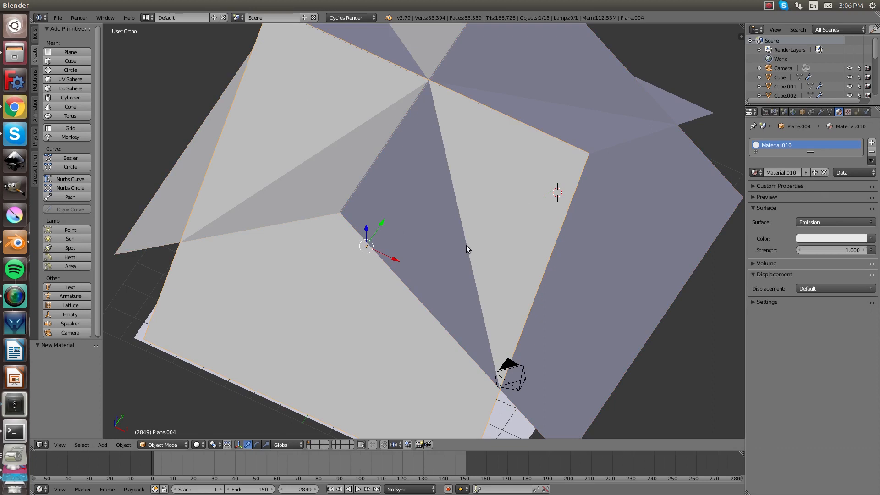
pyautogui.moveTo(466, 246); pyautogui.dragTo(450, 240, button='middle')
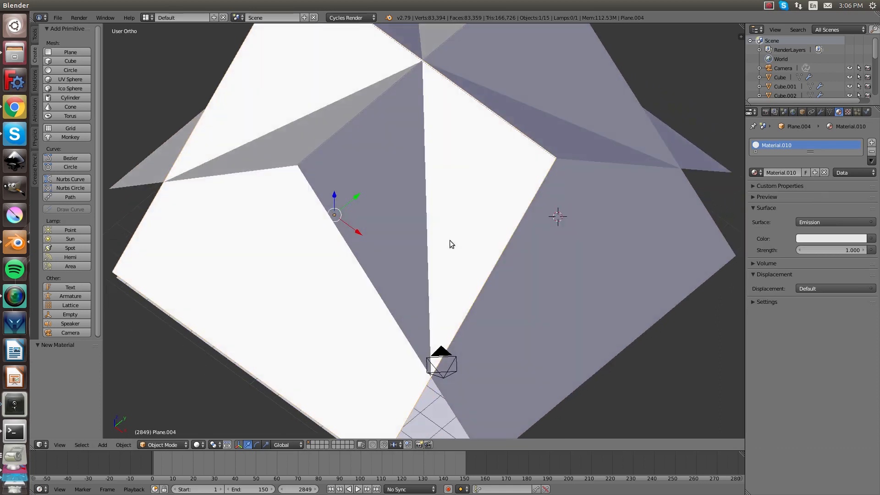
pyautogui.click(802, 112)
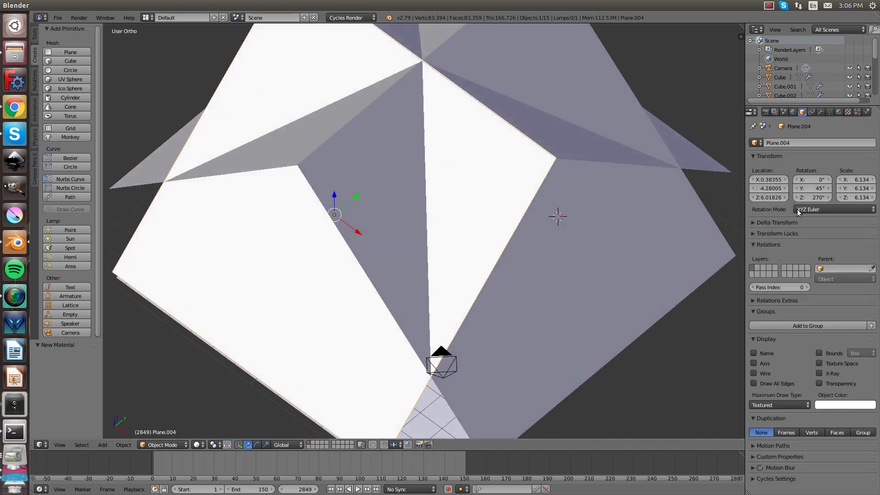
pyautogui.click(754, 479)
pyautogui.scroll(-3, 754, 476)
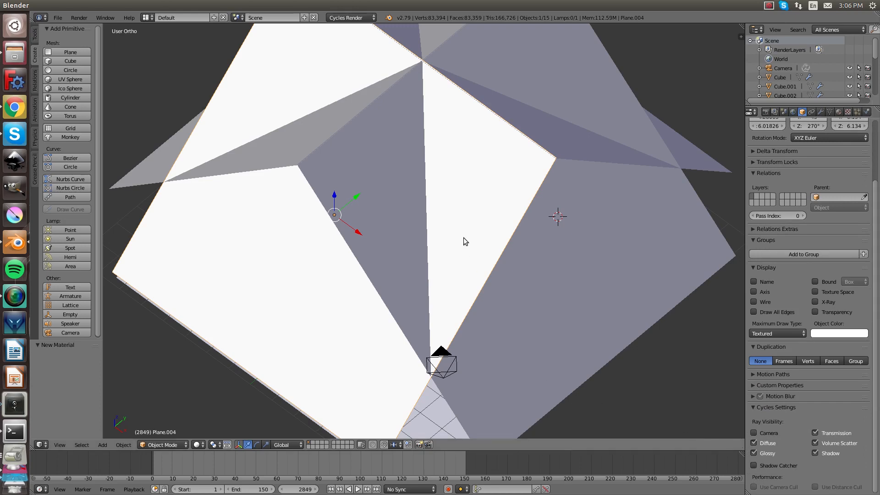
# - Turn off Camera ray visibility for the tilted plane on the positive Y side (Plane.005)
pyautogui.moveTo(386, 194)
pyautogui.mouseDown(button='middle')
pyautogui.moveTo(395, 192)
pyautogui.moveTo(379, 191)
pyautogui.moveTo(510, 173)
pyautogui.mouseUp(button='middle')
pyautogui.rightClick(534, 164)
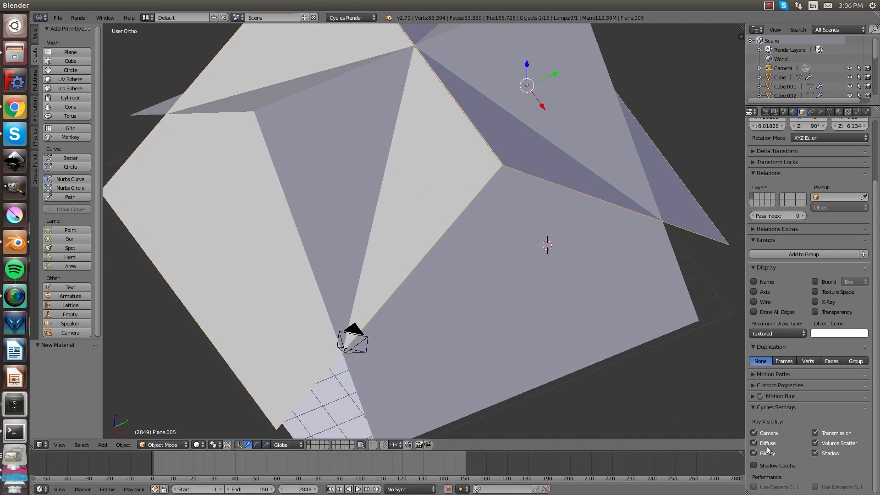
pyautogui.click(754, 433)
# - Turn off Camera ray visibility for the two tilted planes on the X sides, Plane.002 and Plane.003
pyautogui.rightClick(443, 276)
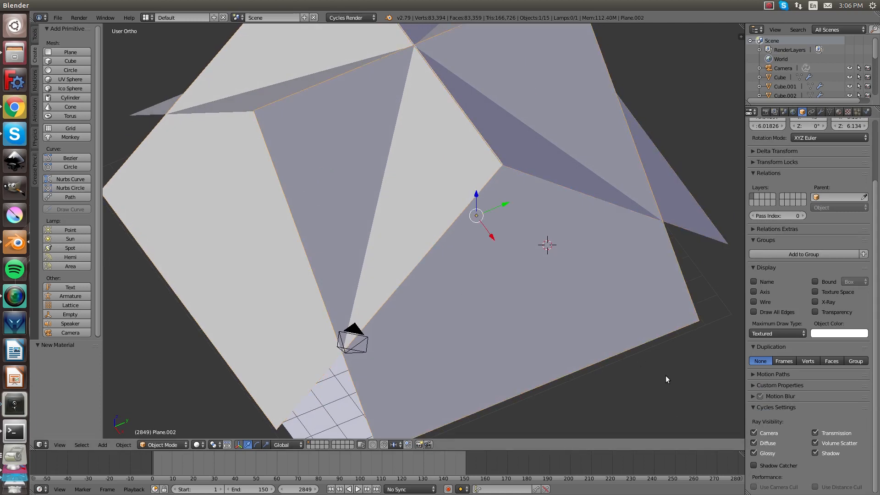
pyautogui.click(754, 432)
pyautogui.rightClick(265, 94)
pyautogui.click(753, 433)
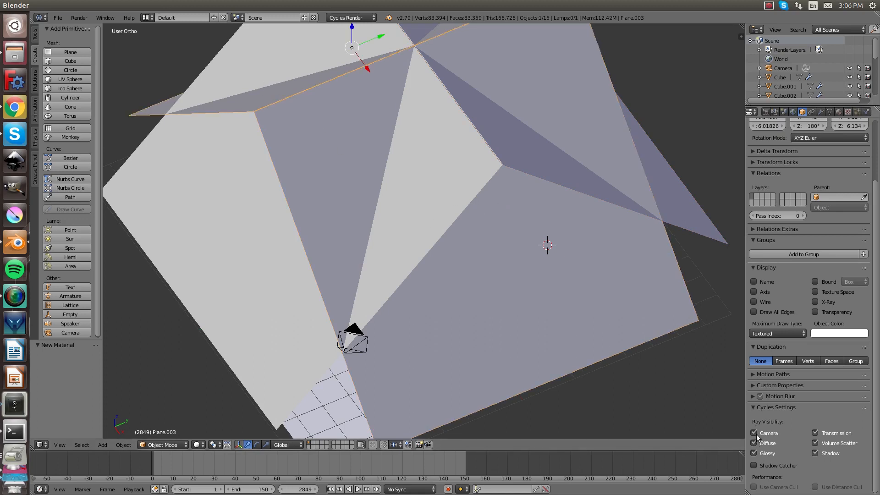
# - Preview the scene with rendered shading through the camera and from an outside angle
pyautogui.press('KP_0')
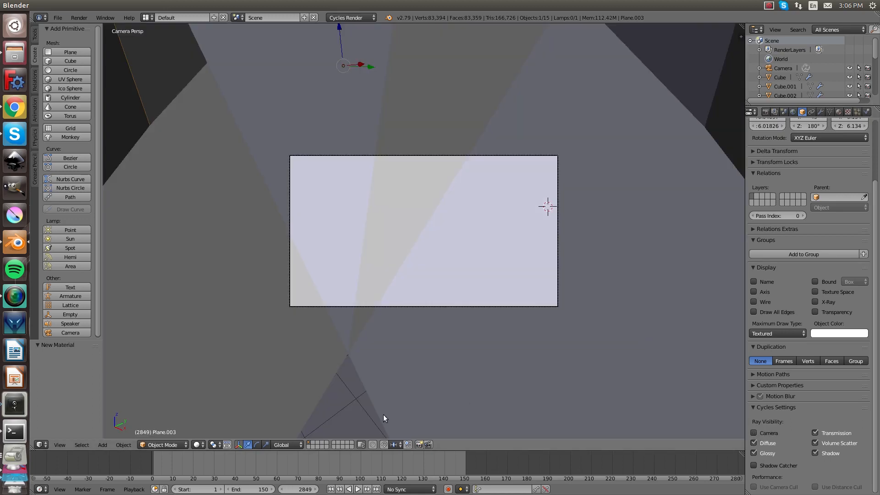
pyautogui.click(200, 445)
pyautogui.click(202, 386)
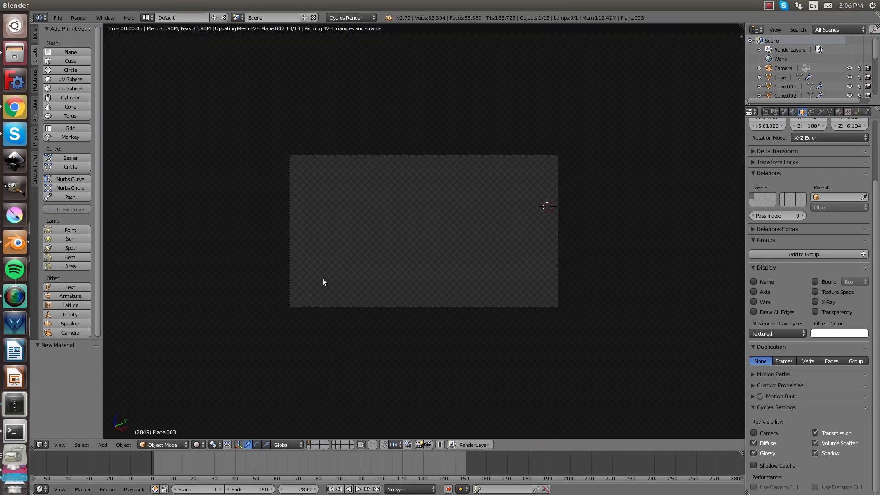
pyautogui.scroll(3, 385, 223)
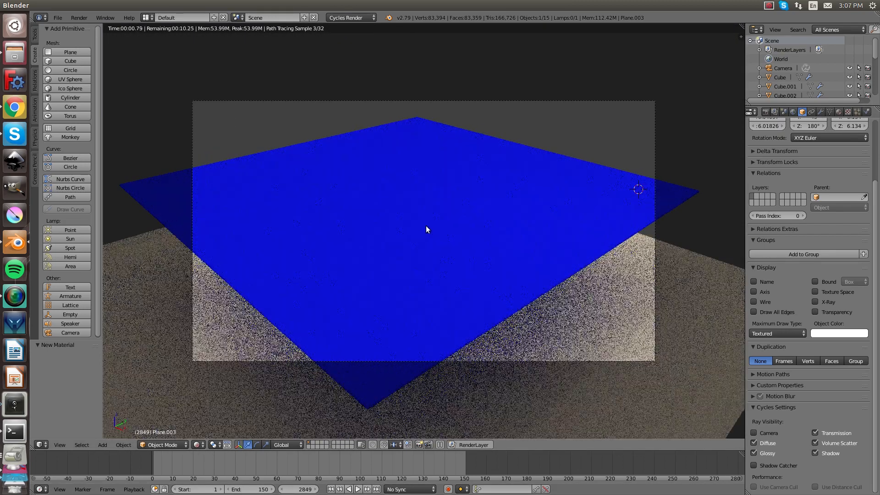
pyautogui.scroll(-3, 597, 221)
pyautogui.moveTo(598, 221); pyautogui.dragTo(576, 230, button='middle')
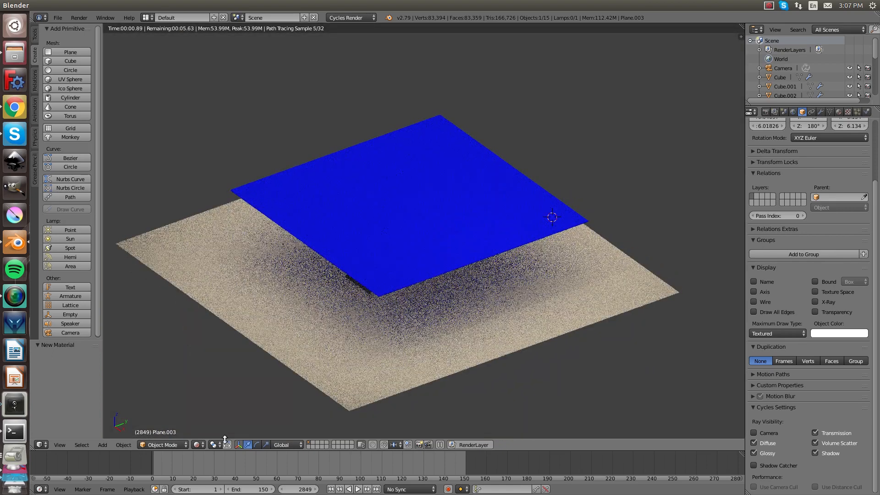
# - Leave rendered shading, switch the viewport to perspective projection, and examine the table, cloth plane and tilted planes from several angles
pyautogui.click(198, 445)
pyautogui.click(216, 405)
pyautogui.moveTo(393, 250); pyautogui.dragTo(389, 203, button='middle')
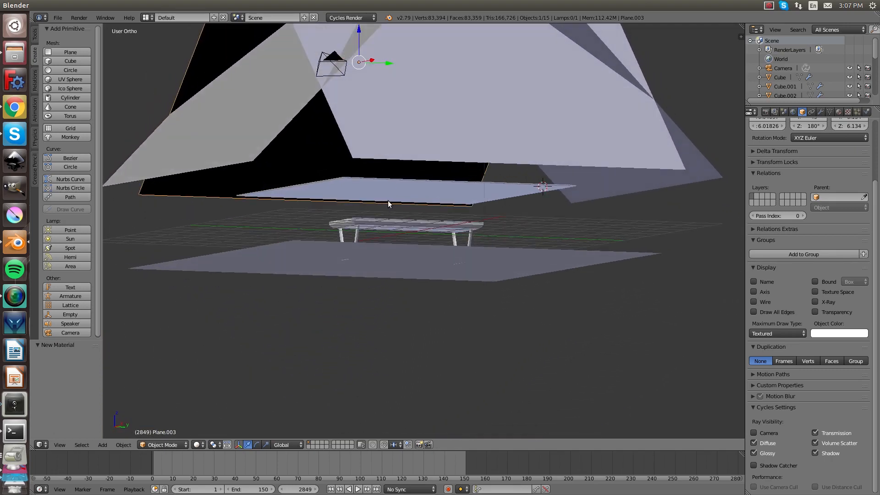
pyautogui.scroll(2, 450, 191)
pyautogui.scroll(1, 451, 192)
pyautogui.press('KP_5')
pyautogui.scroll(-2, 453, 192)
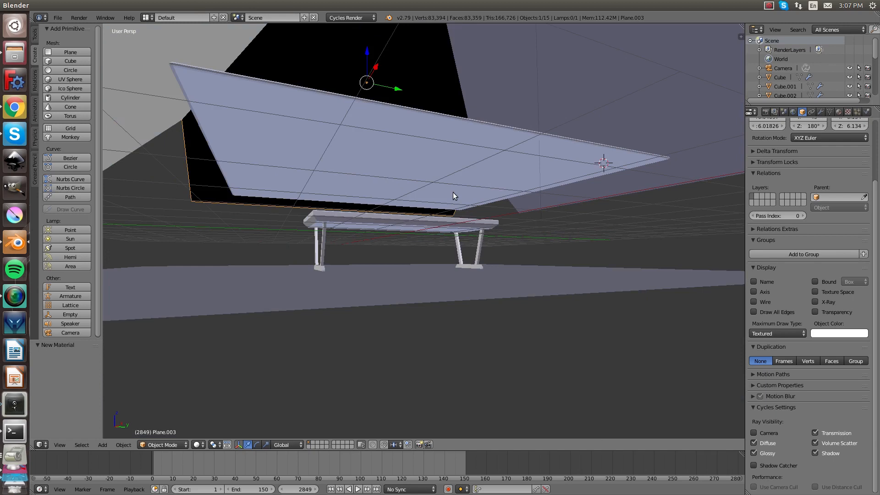
pyautogui.moveTo(452, 191); pyautogui.dragTo(614, 247, button='middle')
pyautogui.scroll(3, 510, 235)
pyautogui.scroll(4, 609, 203)
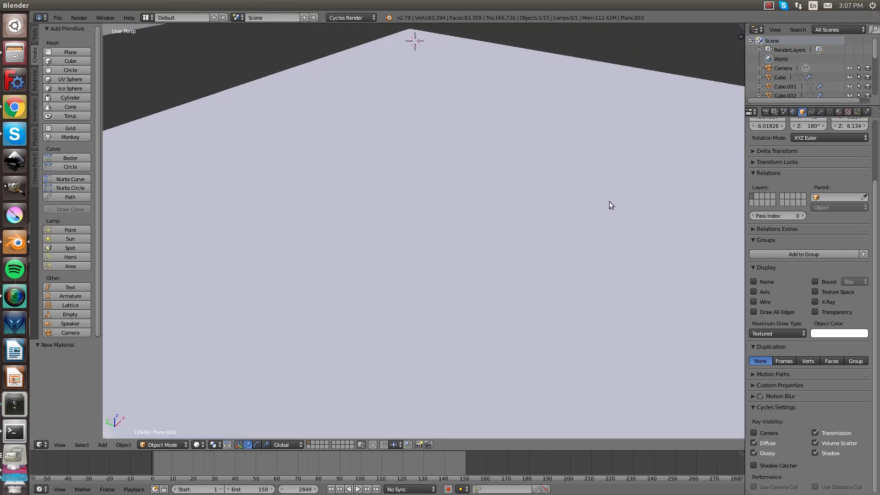
pyautogui.scroll(2, 609, 201)
pyautogui.scroll(-4, 546, 181)
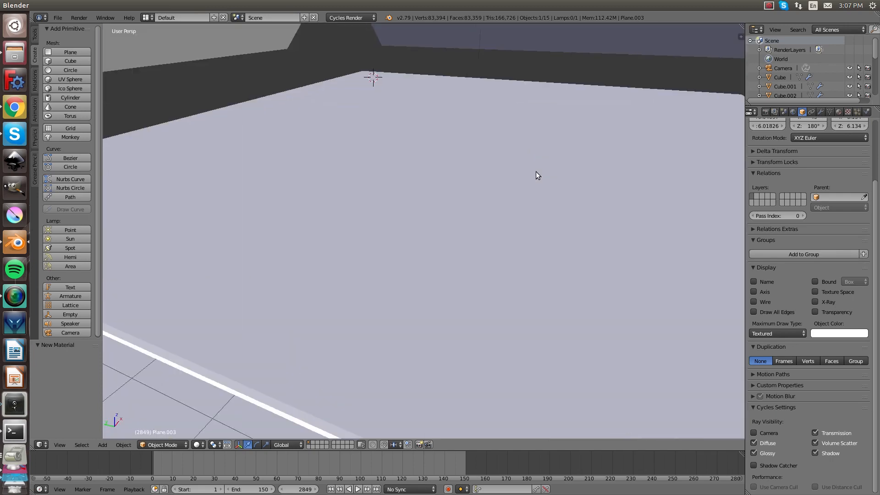
pyautogui.moveTo(535, 171); pyautogui.dragTo(552, 158, button='middle')
pyautogui.scroll(-4, 553, 158)
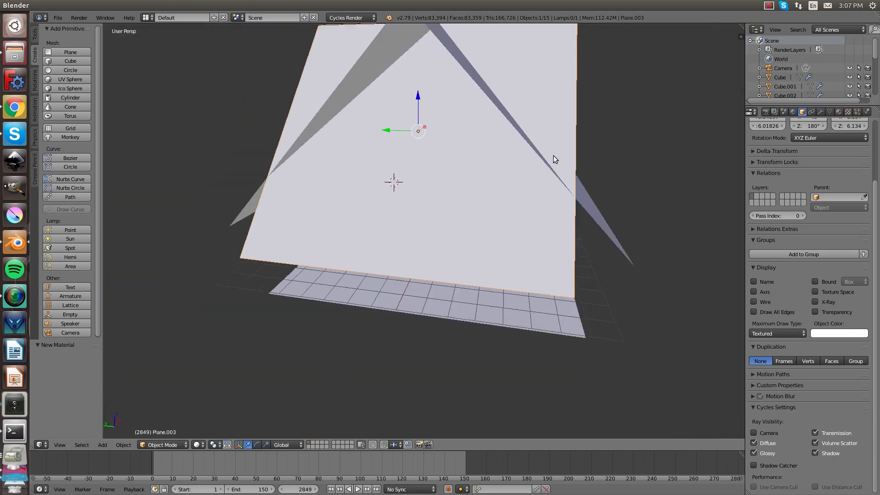
# - Delete the lamp inside the enclosure of tilted planes, keeping the viewport in perspective projection
pyautogui.press('KP_5')
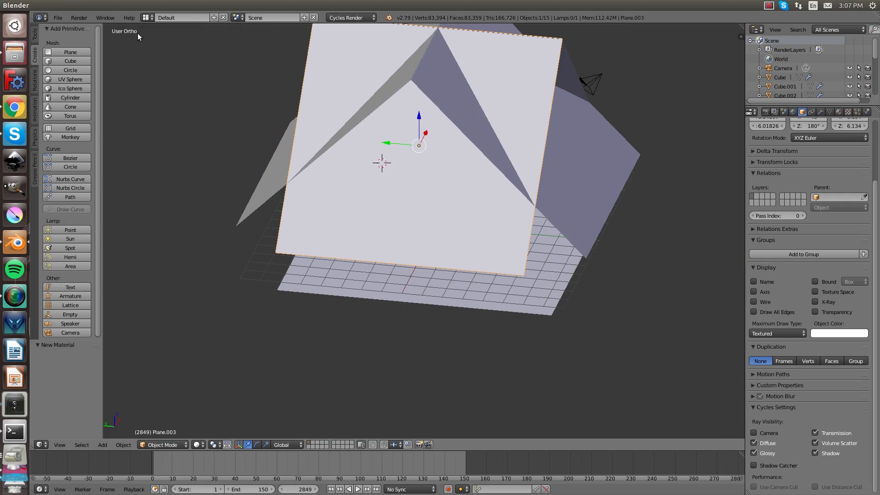
pyautogui.press('KP_5')
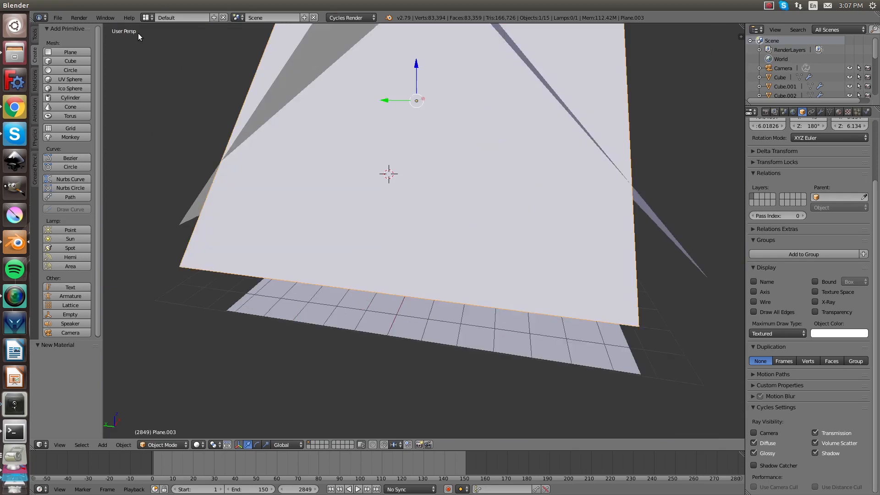
pyautogui.scroll(4, 445, 101)
pyautogui.moveTo(446, 96); pyautogui.dragTo(431, 130, button='middle')
pyautogui.scroll(4, 411, 189)
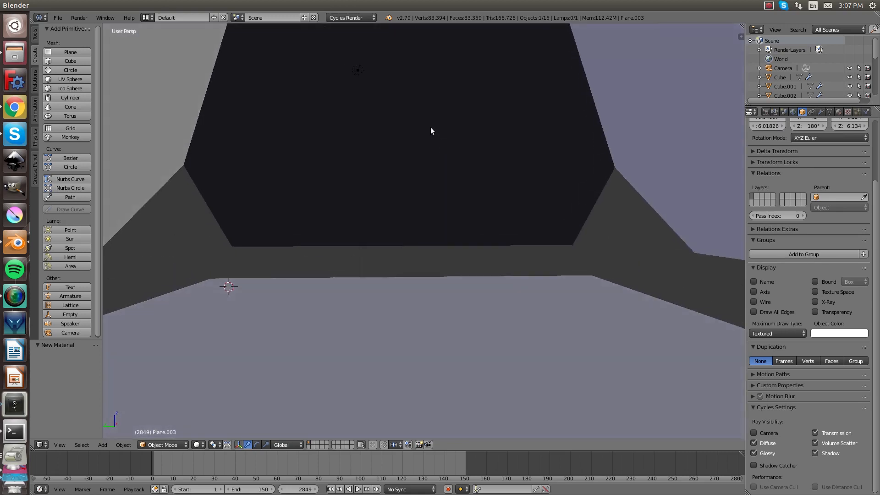
pyautogui.rightClick(359, 72)
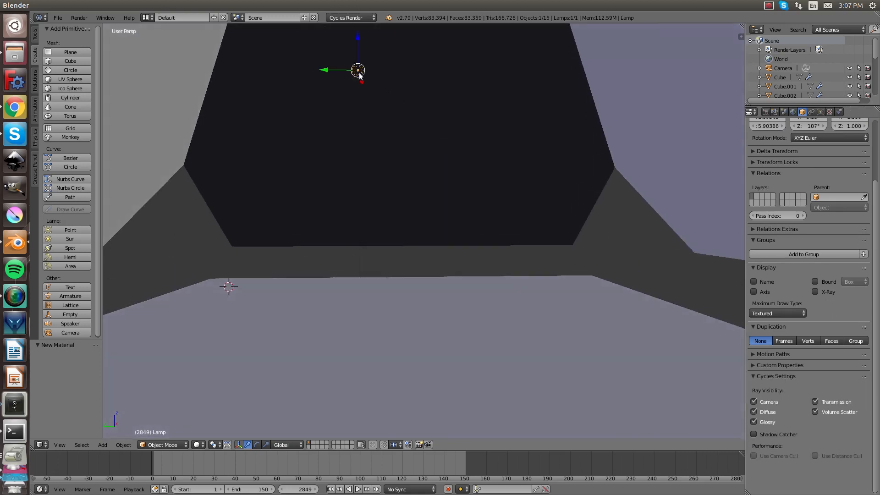
pyautogui.press('x')
pyautogui.click(359, 73)
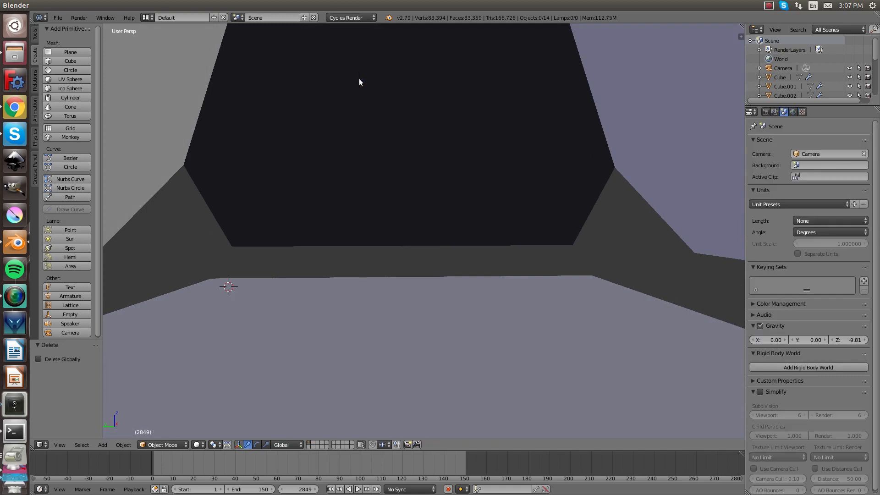
# - Select the camera and preview the scene through it with rendered shading
pyautogui.scroll(-2, 361, 104)
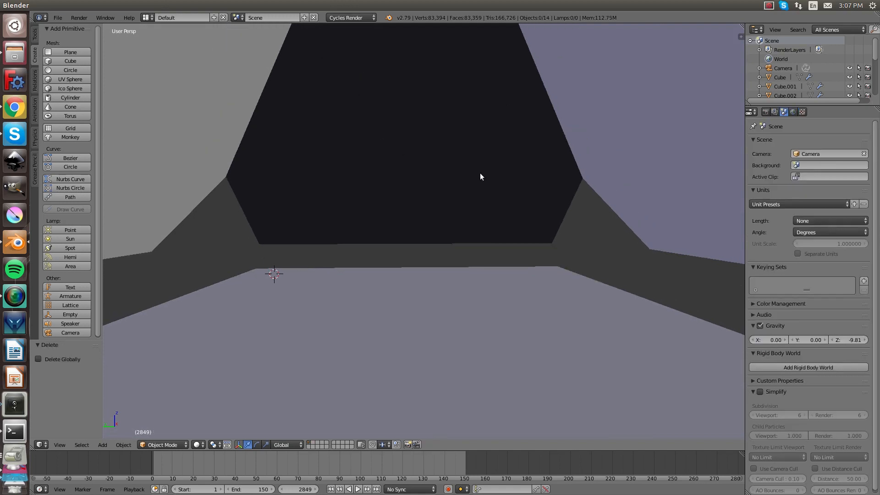
pyautogui.press('KP_0')
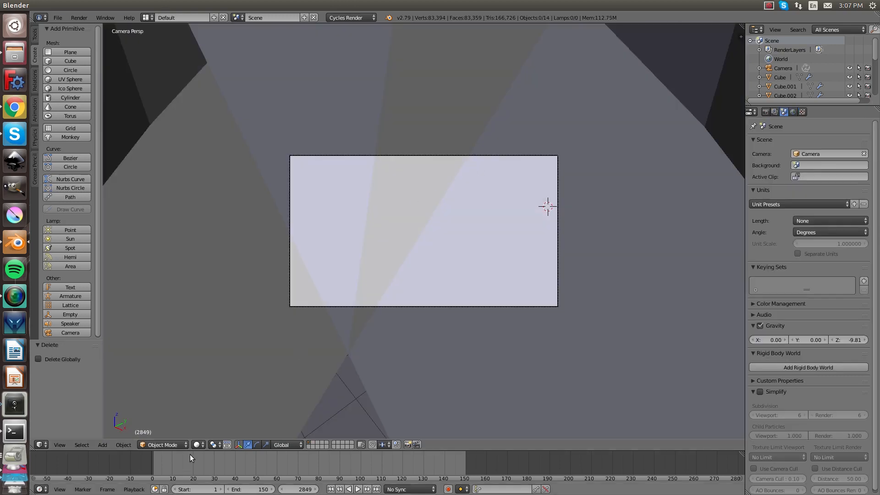
pyautogui.click(198, 444)
pyautogui.scroll(-1, 345, 302)
pyautogui.press('KP_0')
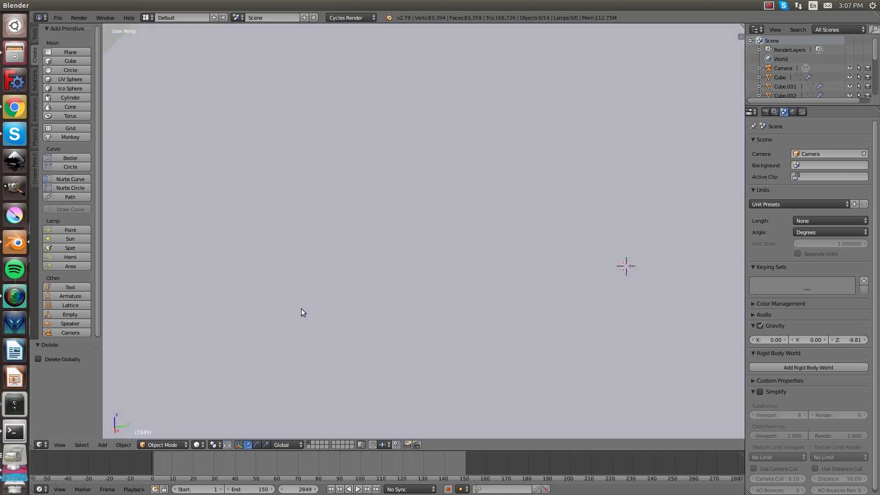
pyautogui.rightClick(253, 223)
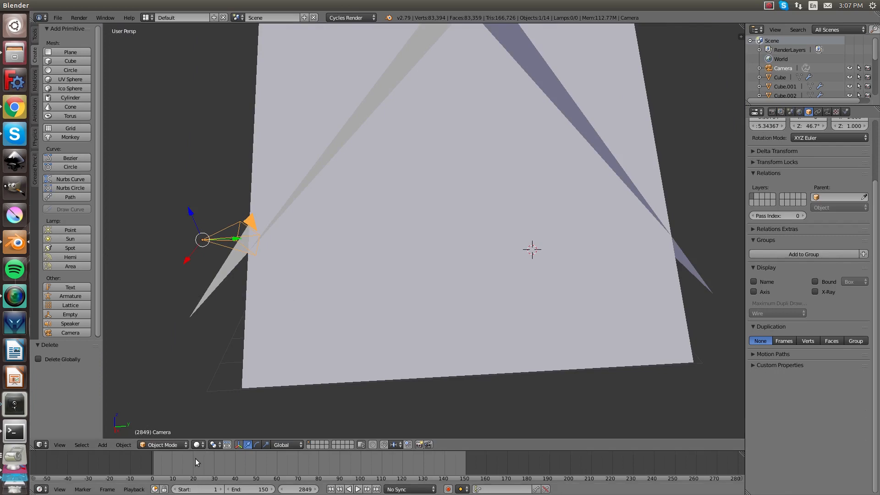
pyautogui.click(198, 444)
pyautogui.click(224, 383)
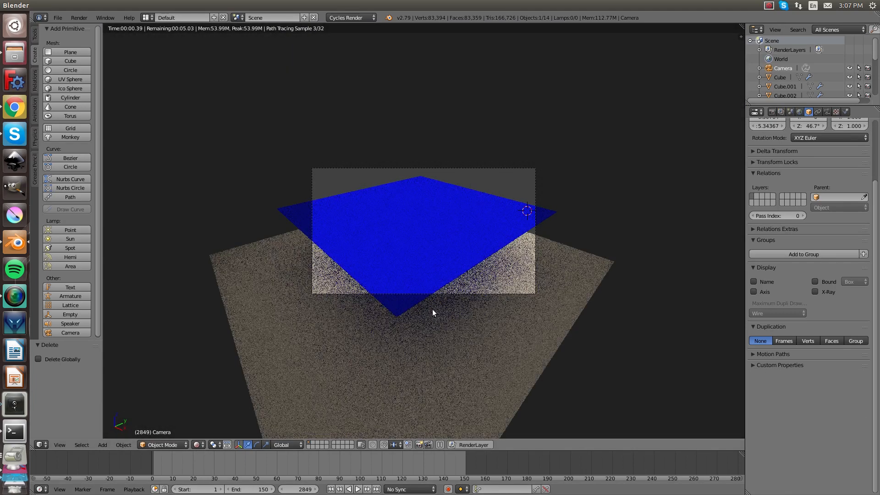
pyautogui.scroll(3, 441, 294)
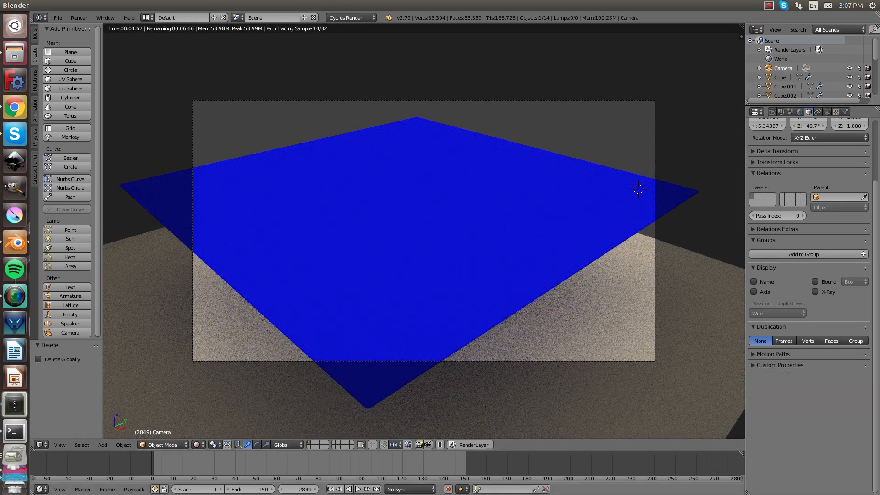
# - Return to solid shading, play the cloth simulation while viewing the table up close, and stop at frame 26
pyautogui.hotkey('alt', 'a')
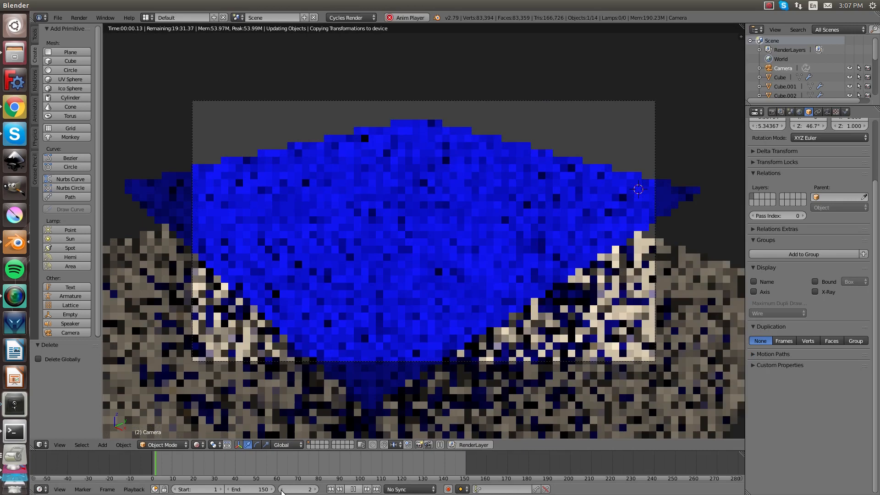
pyautogui.click(353, 490)
pyautogui.click(197, 444)
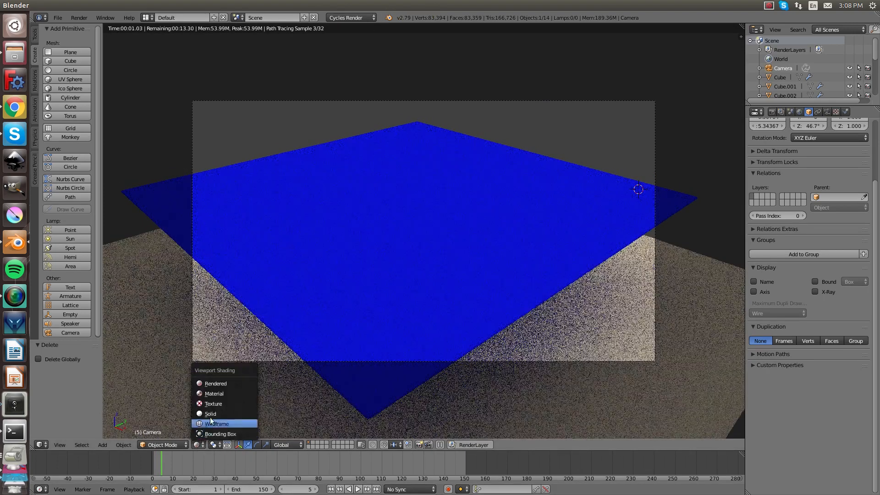
pyautogui.click(211, 414)
pyautogui.click(358, 490)
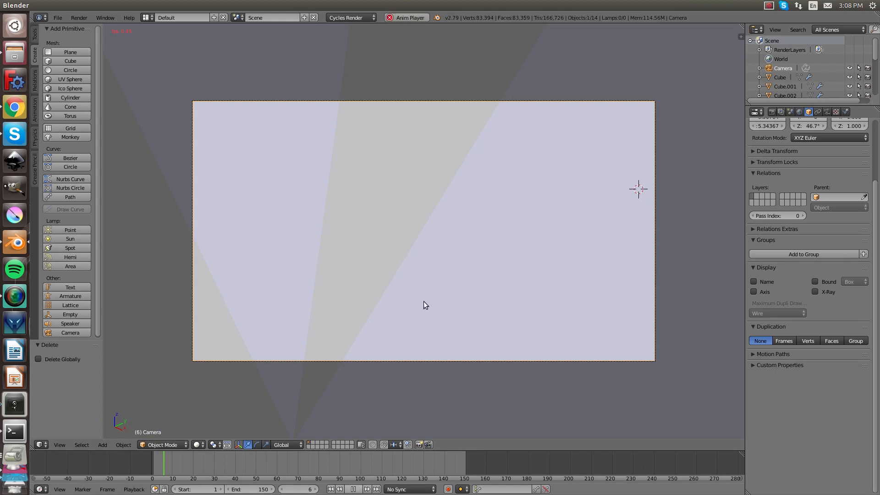
pyautogui.scroll(3, 423, 301)
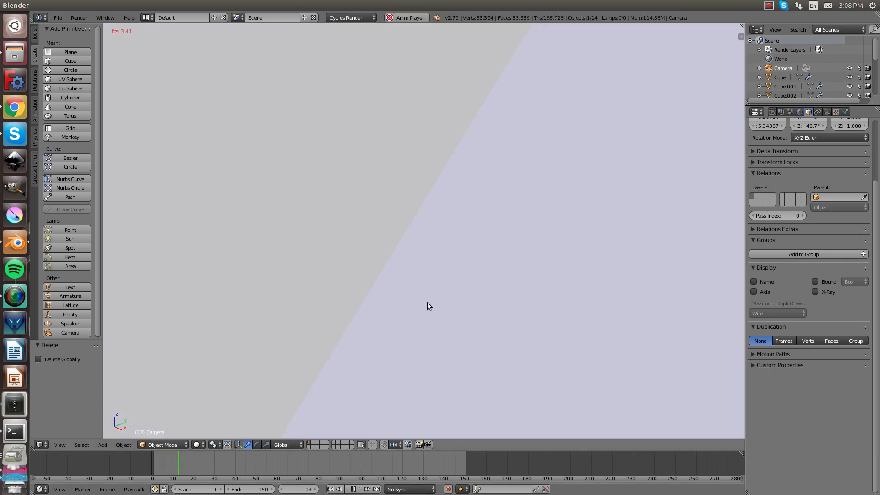
pyautogui.moveTo(404, 308); pyautogui.dragTo(369, 315, button='middle')
pyautogui.scroll(-5, 399, 308)
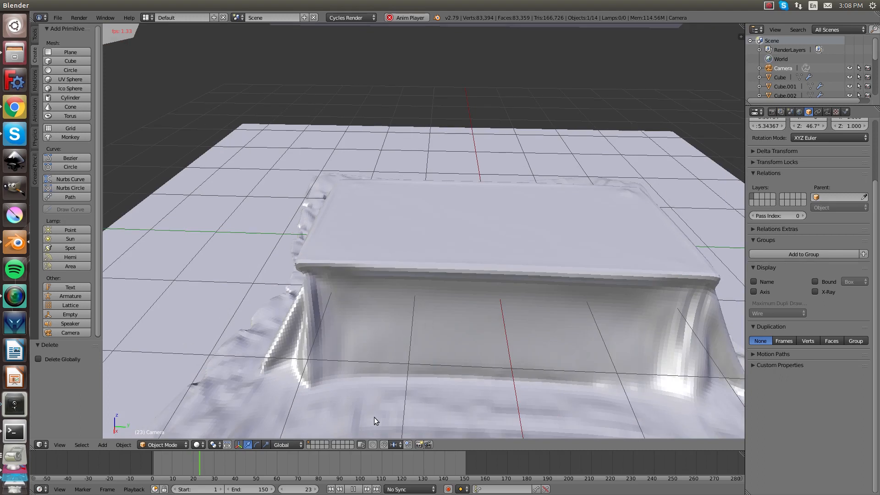
pyautogui.click(355, 489)
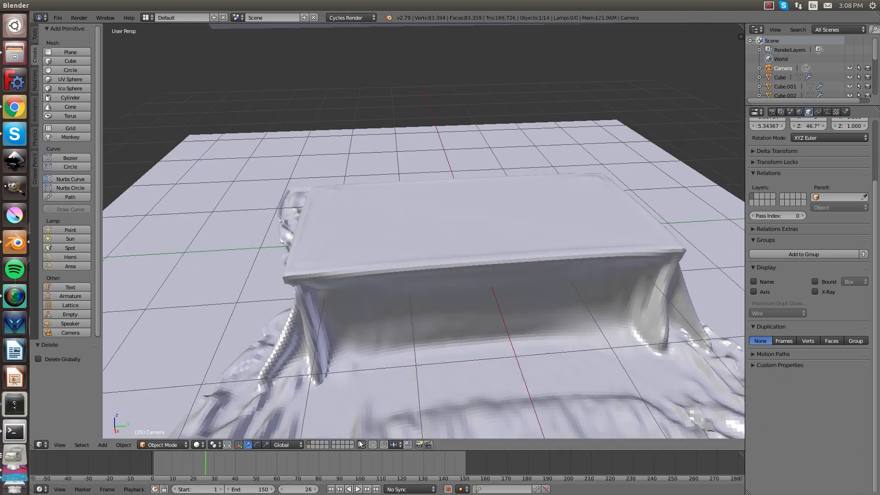
# - Preview the draped cloth at frame 26 through the camera with rendered shading, and return to solid shading
pyautogui.press('KP_0')
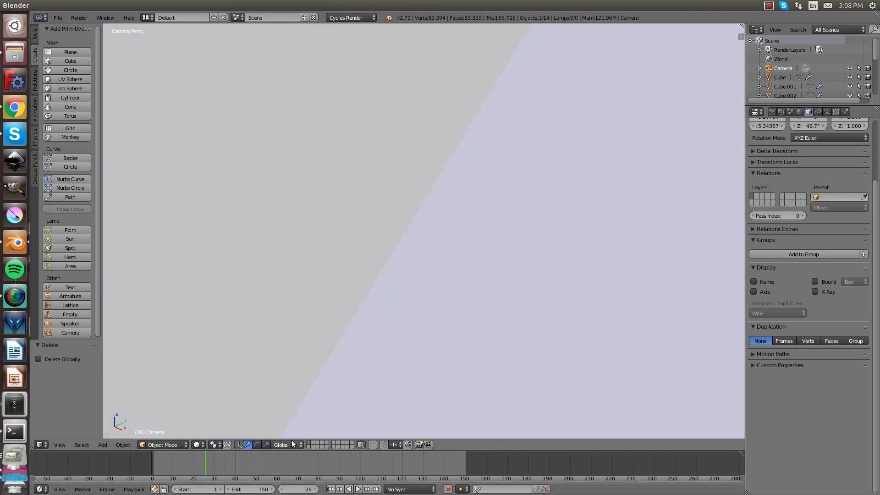
pyautogui.click(198, 444)
pyautogui.click(217, 381)
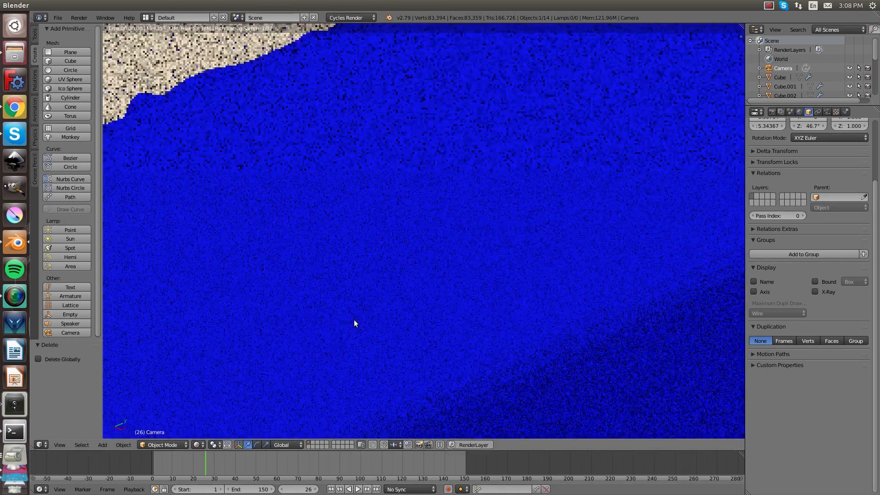
pyautogui.scroll(-6, 371, 274)
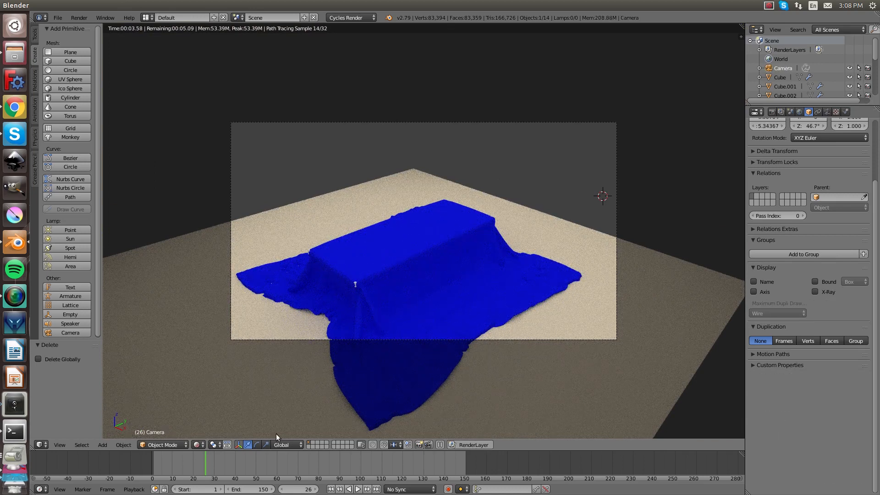
pyautogui.click(206, 443)
pyautogui.click(211, 416)
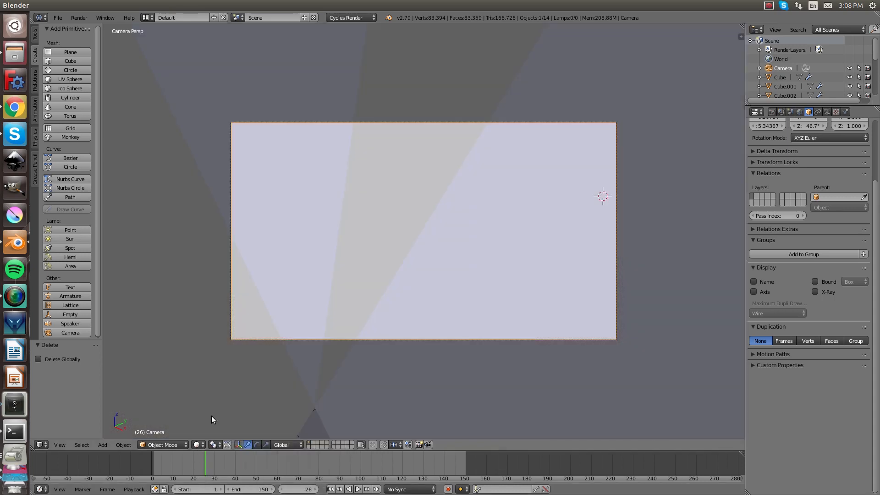
# - Move the camera about -0.89 along Y and about -0.96 along Z, away from the table and downward
pyautogui.scroll(-4, 273, 318)
pyautogui.moveTo(385, 253); pyautogui.dragTo(355, 258, button='middle')
pyautogui.scroll(-3, 356, 258)
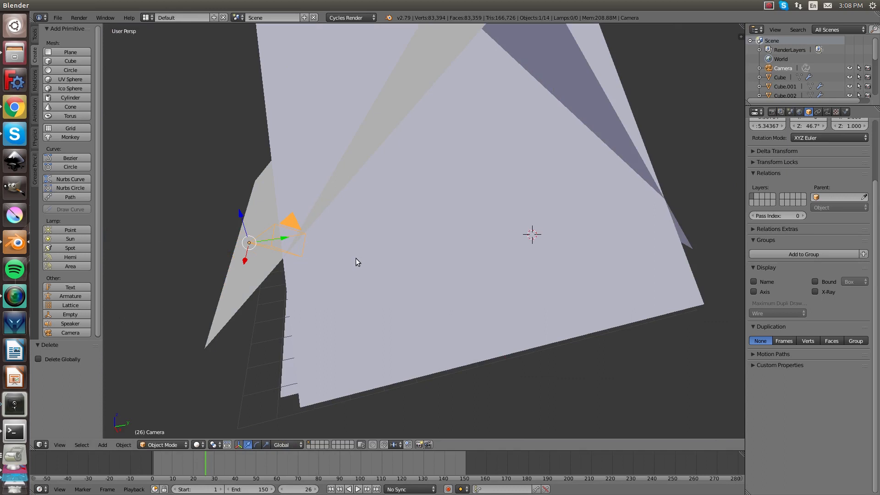
pyautogui.scroll(-3, 355, 257)
pyautogui.press('g')
pyautogui.press('y')
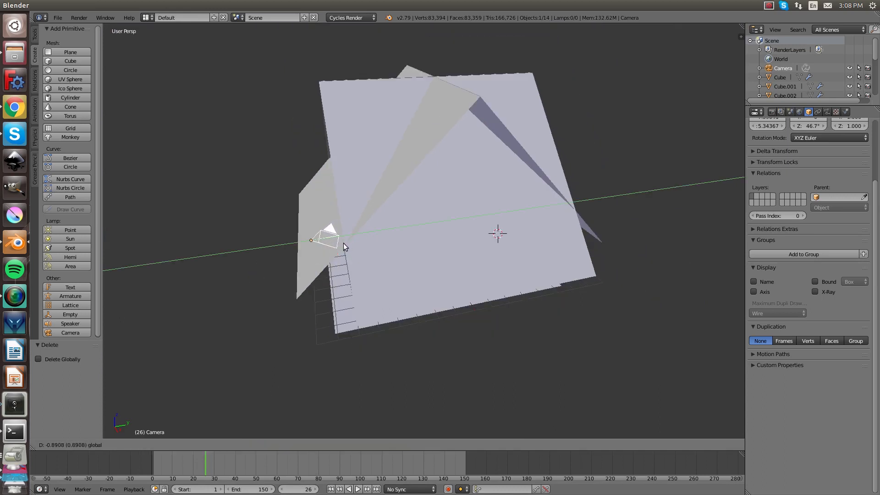
pyautogui.click(344, 246)
pyautogui.press('g')
pyautogui.press('z')
pyautogui.click(359, 285)
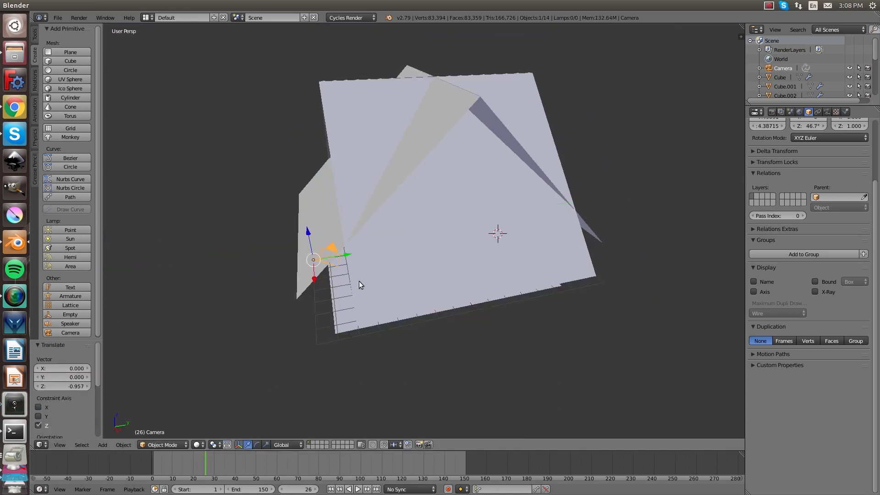
# - Shift the camera about 1.04 along X, lower it about 0.46 along Z, and bring it back about 0.5 along X
pyautogui.moveTo(360, 285); pyautogui.dragTo(426, 334, button='middle')
pyautogui.press('g')
pyautogui.press('x')
pyautogui.click(430, 336)
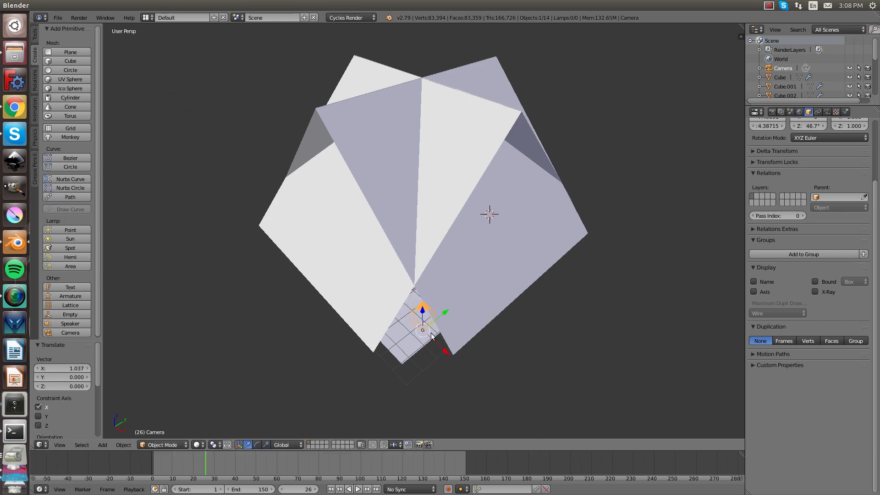
pyautogui.moveTo(421, 319); pyautogui.dragTo(430, 351)
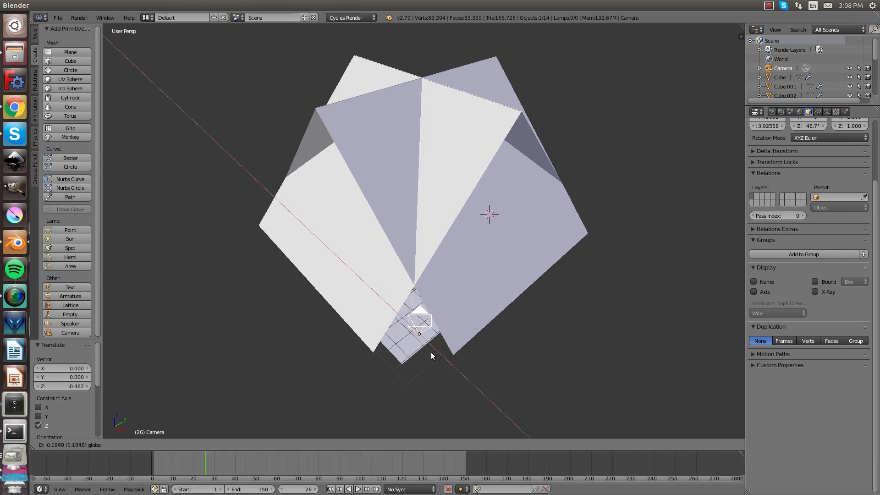
pyautogui.click(424, 348)
# - Fine-tune the framing in camera view by moving the camera about 0.07 in X, 0.02 in Y and -0.09 in Z
pyautogui.press('KP_0')
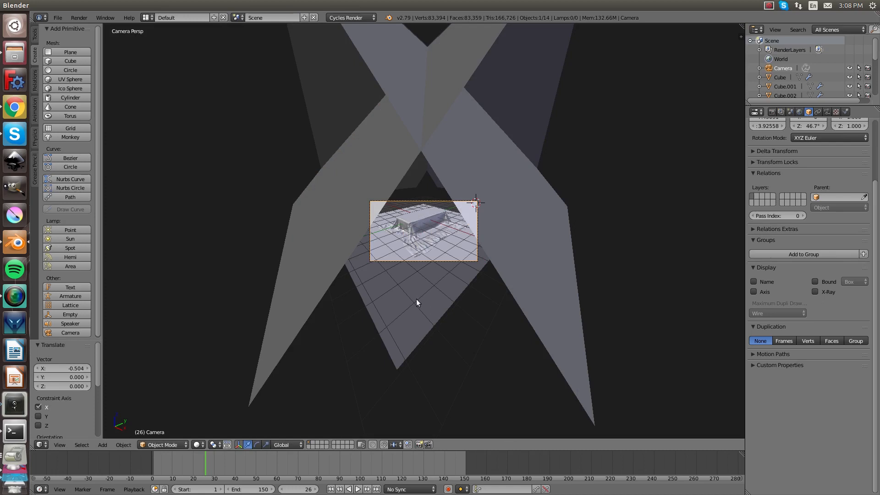
pyautogui.press('Home')
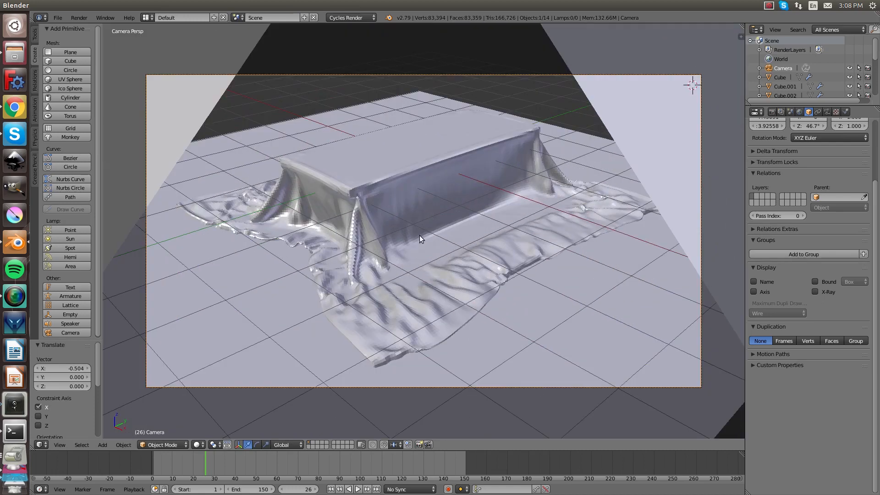
pyautogui.press('g')
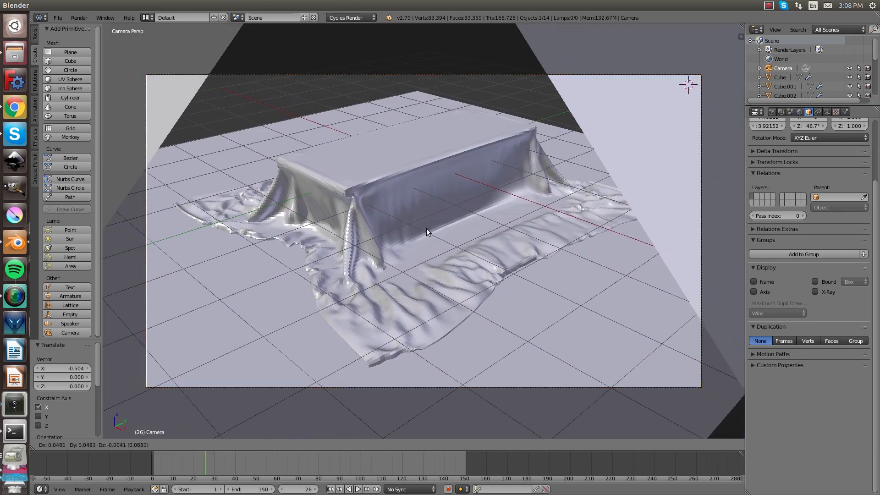
pyautogui.click(425, 237)
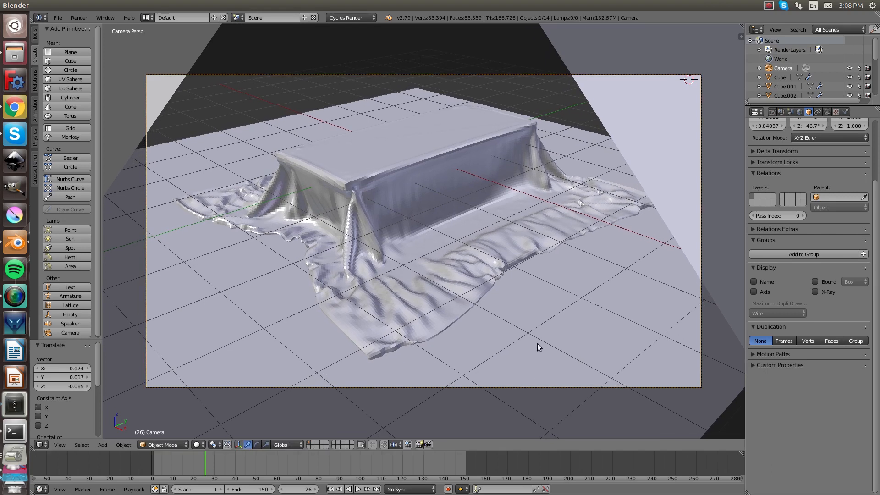
# - Scale the floor plane up by about 2.29 so that it fills the camera frame behind the table
pyautogui.rightClick(509, 343)
pyautogui.press('s')
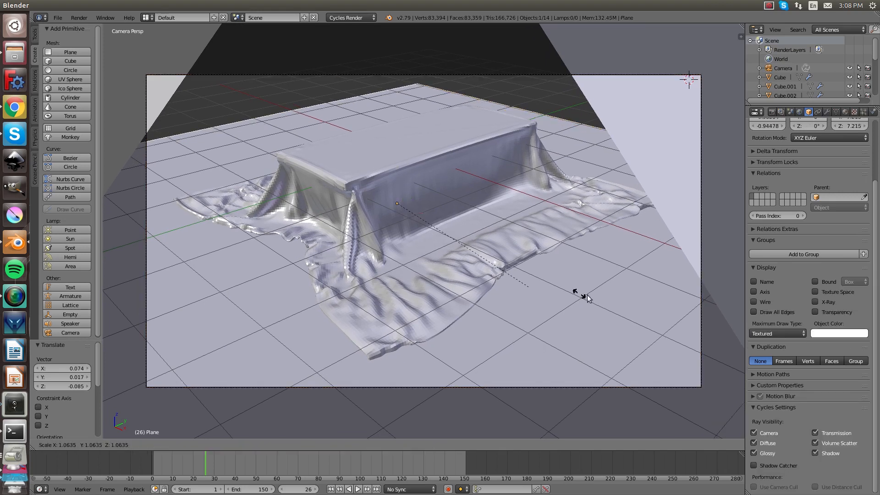
pyautogui.click(721, 290)
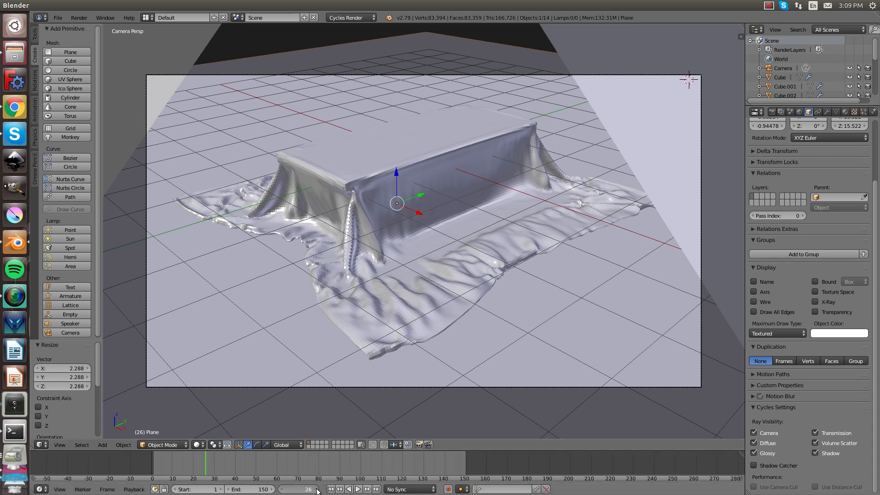
# - Play the cloth simulation on to frame 45, stop it there, and open the render settings
pyautogui.click(358, 489)
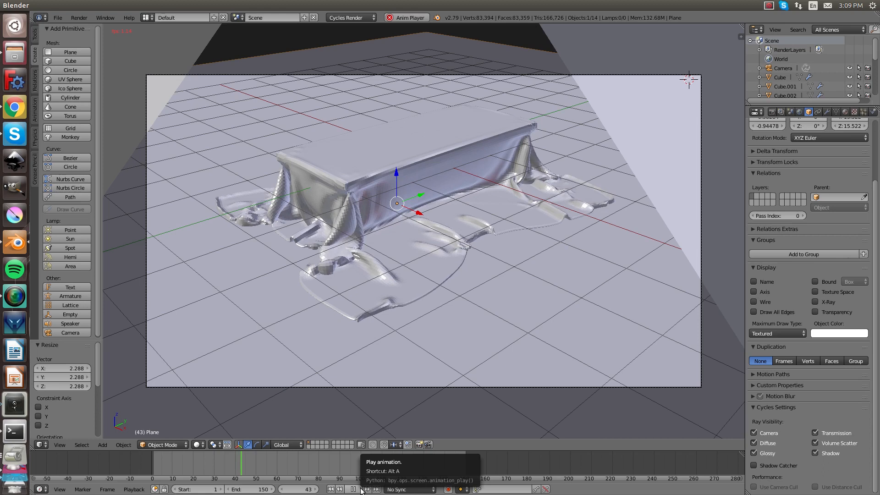
pyautogui.click(360, 489)
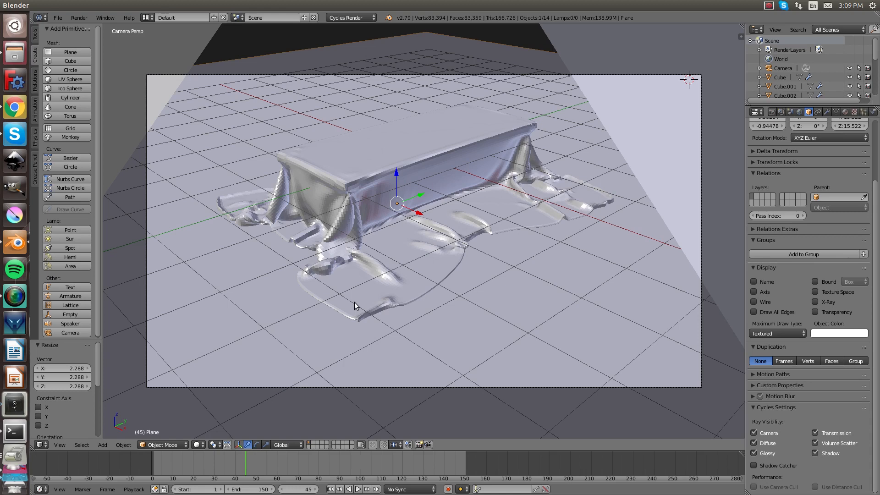
pyautogui.click(772, 111)
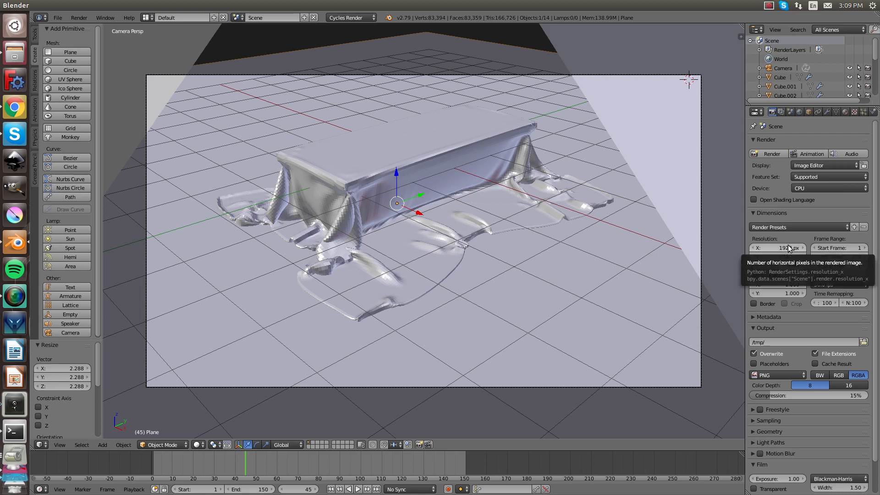
# - Render the draped cloth scene at frame 45 through the camera and close the render result
pyautogui.press('F12')
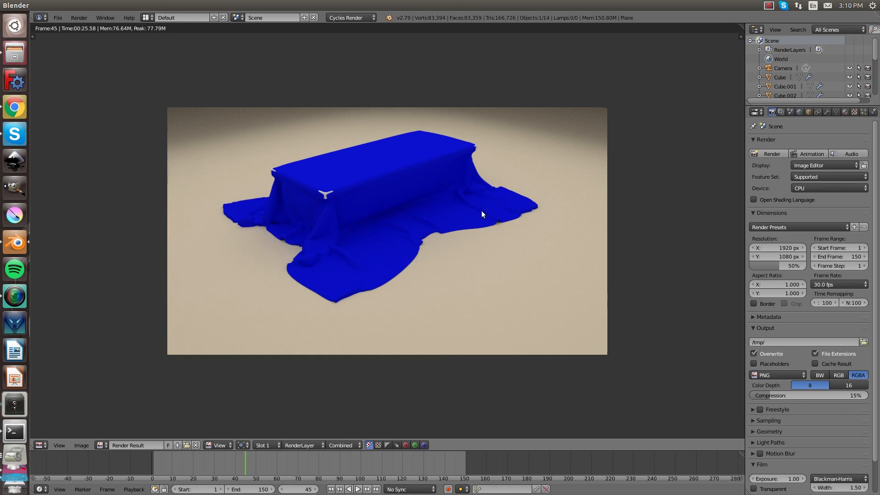
pyautogui.press('Escape')
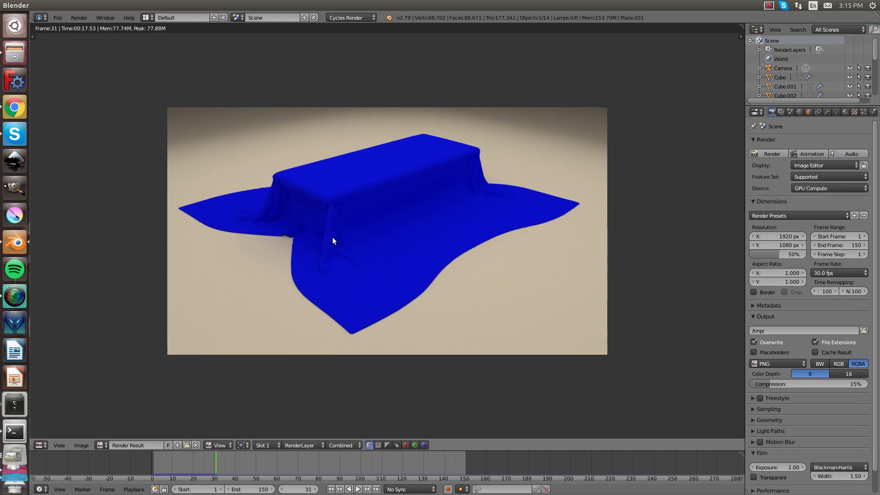
pyautogui.press('Escape')
# - Rewind the timeline to frame 1 and change the surface shader of the cloth's blue material to Glossy BSDF
pyautogui.rightClick(436, 252)
pyautogui.moveTo(213, 466); pyautogui.dragTo(154, 464)
pyautogui.scroll(-2, 342, 315)
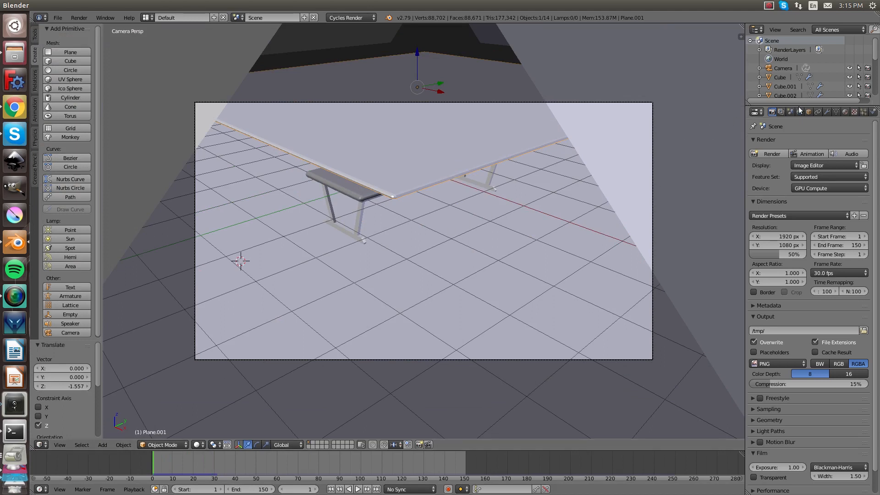
pyautogui.click(845, 112)
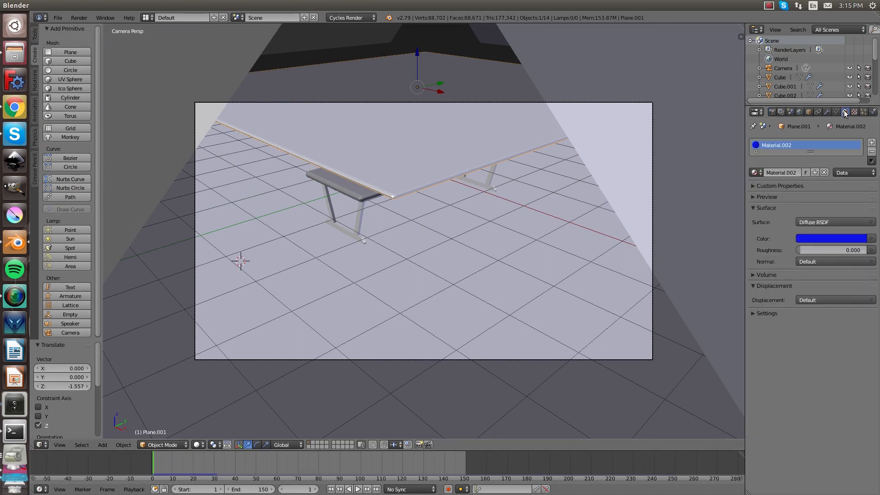
pyautogui.click(833, 222)
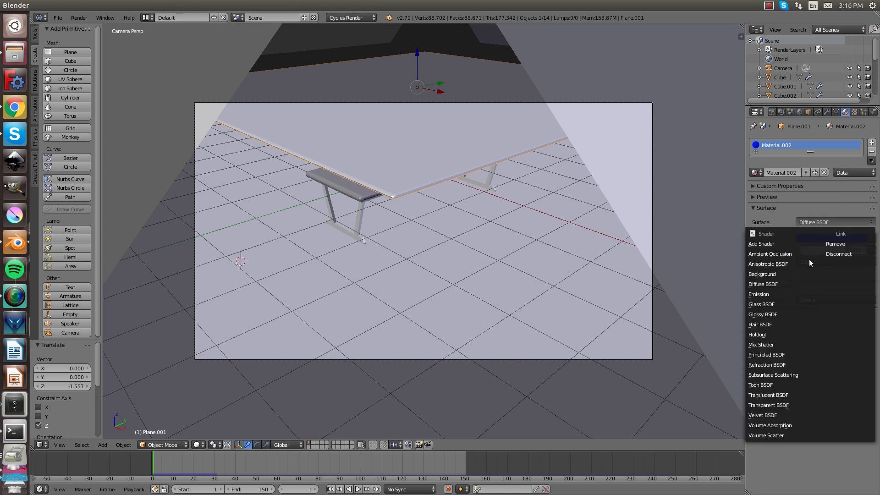
pyautogui.click(780, 313)
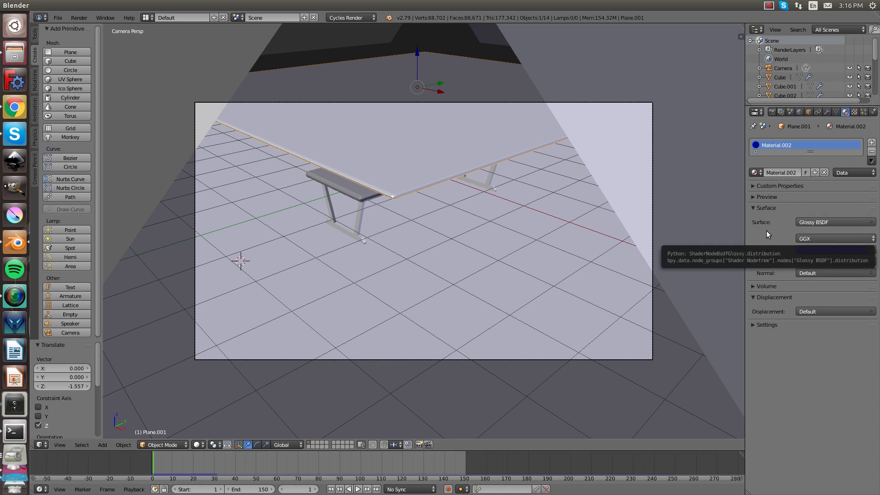
# - Play the cloth simulation to frame 33, stop it, and step through the earlier frames to settle on frame 28
pyautogui.click(361, 487)
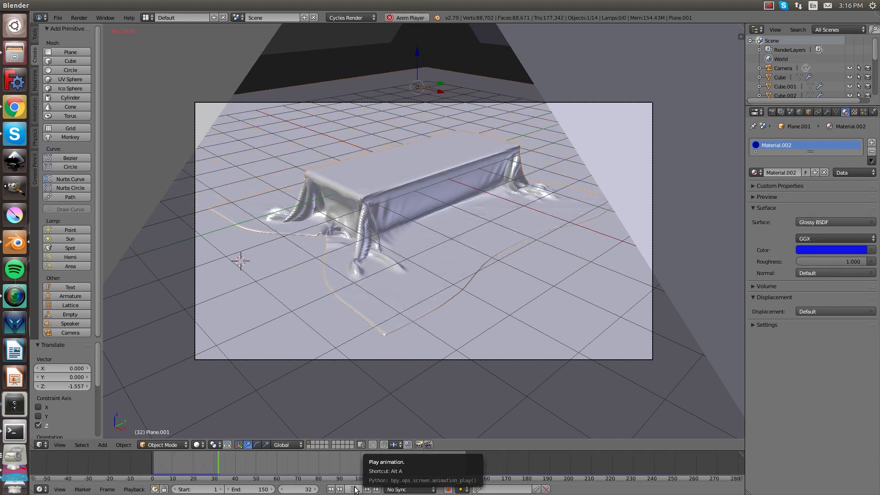
pyautogui.click(351, 489)
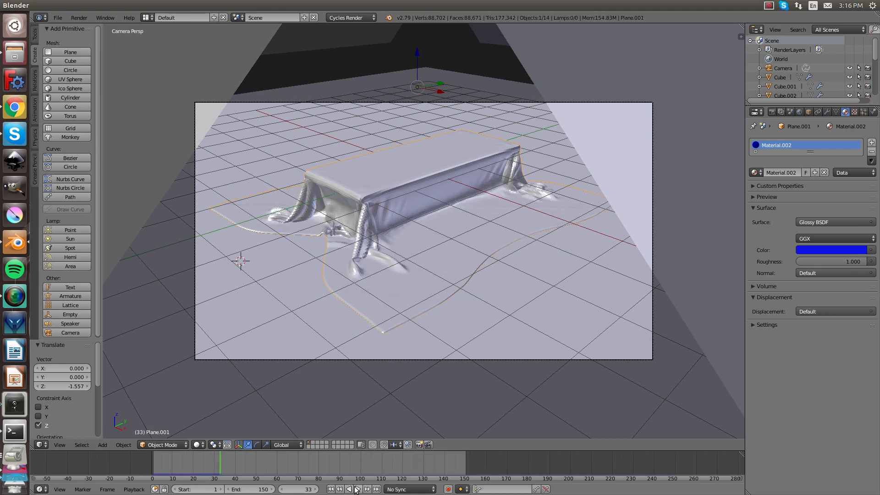
pyautogui.click(281, 489)
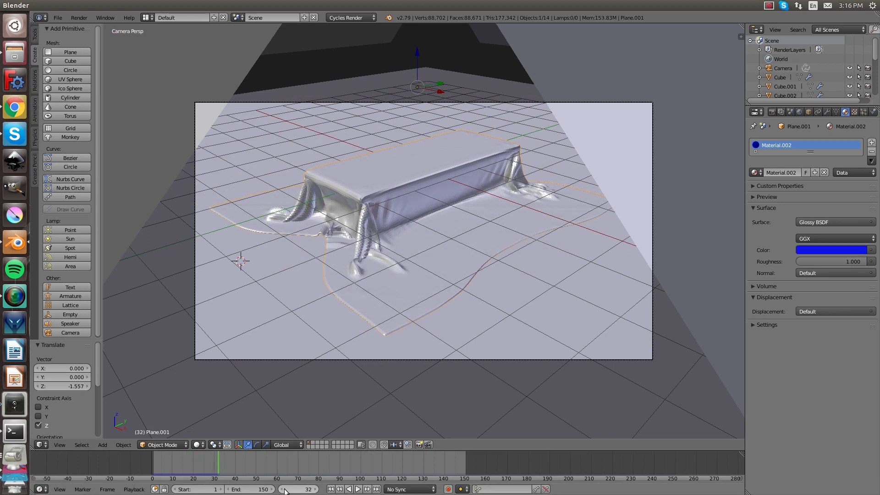
pyautogui.click(281, 490)
pyautogui.click(281, 490)
pyautogui.click(282, 489)
pyautogui.click(282, 489)
pyautogui.click(281, 489)
pyautogui.click(282, 489)
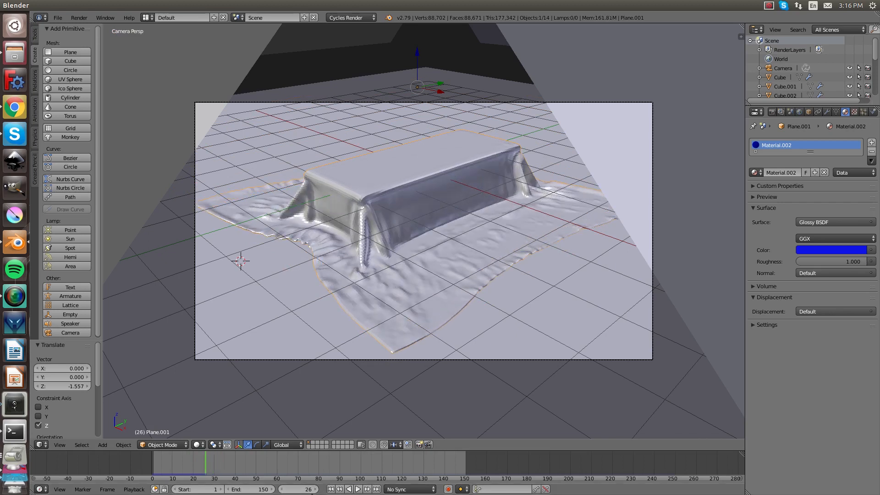
pyautogui.click(314, 489)
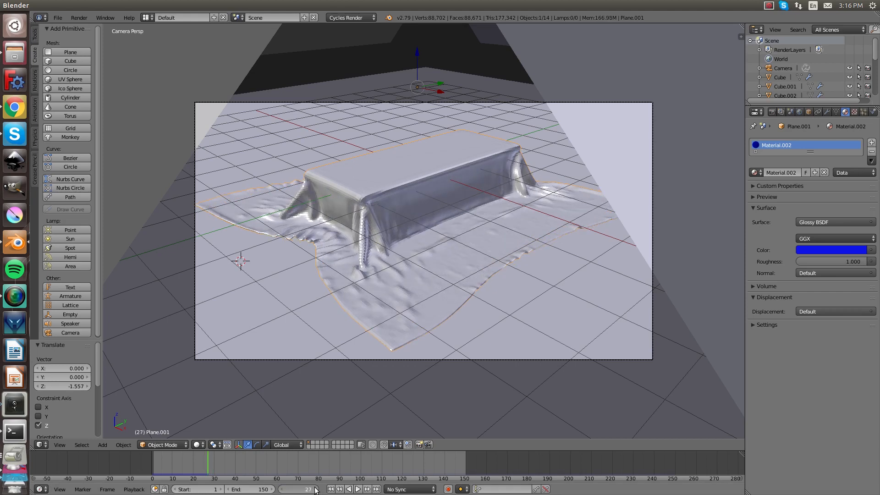
pyautogui.click(315, 489)
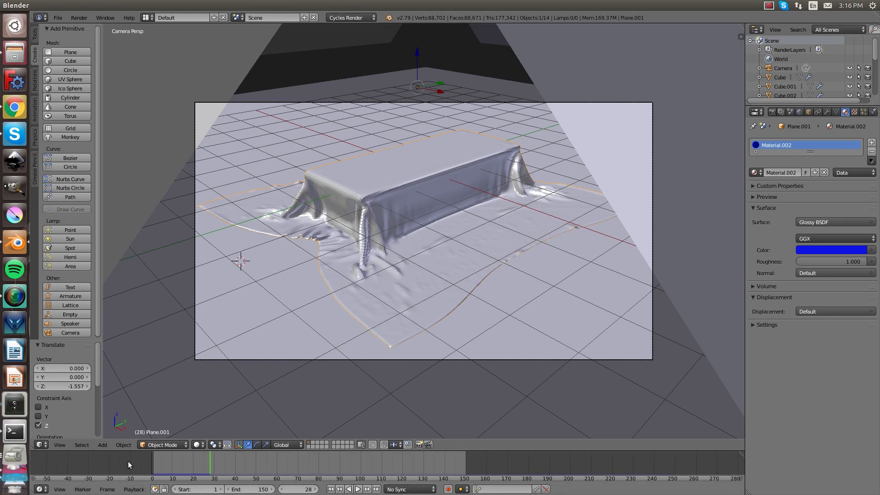
# - Replay the cloth simulation from frame 1, settle on frame 27, and make a test render of it
pyautogui.click(153, 456)
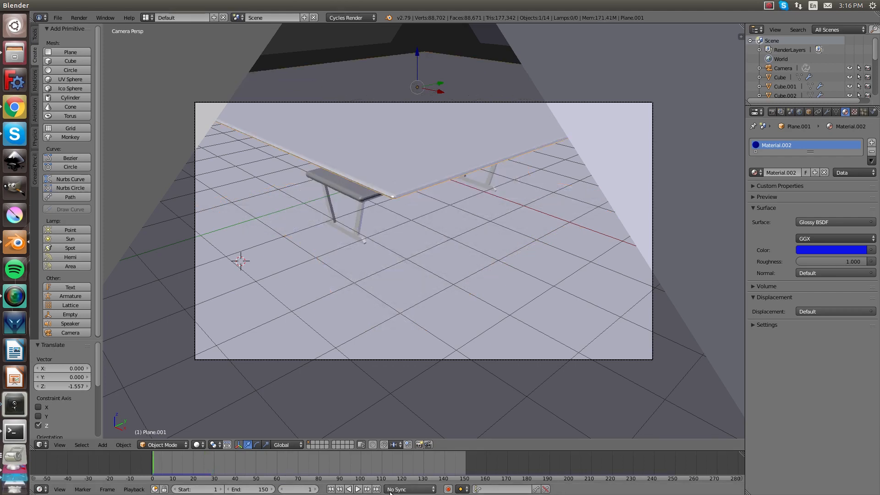
pyautogui.click(358, 489)
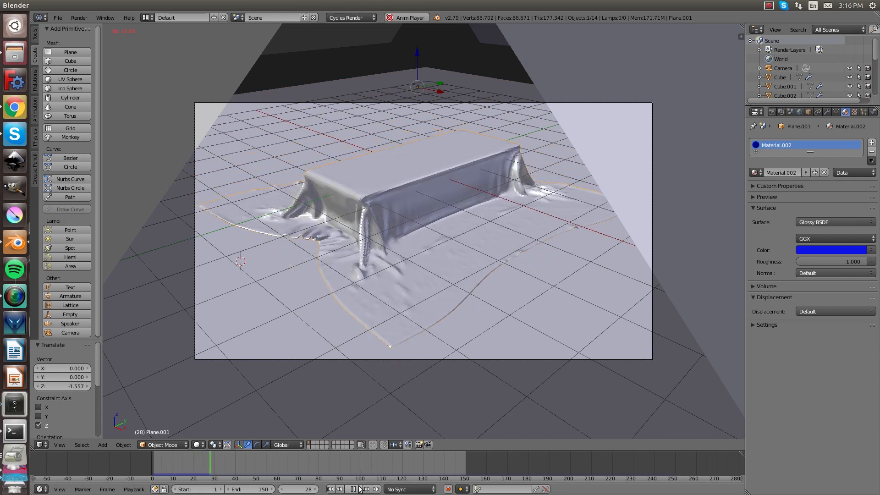
pyautogui.click(359, 488)
pyautogui.click(281, 489)
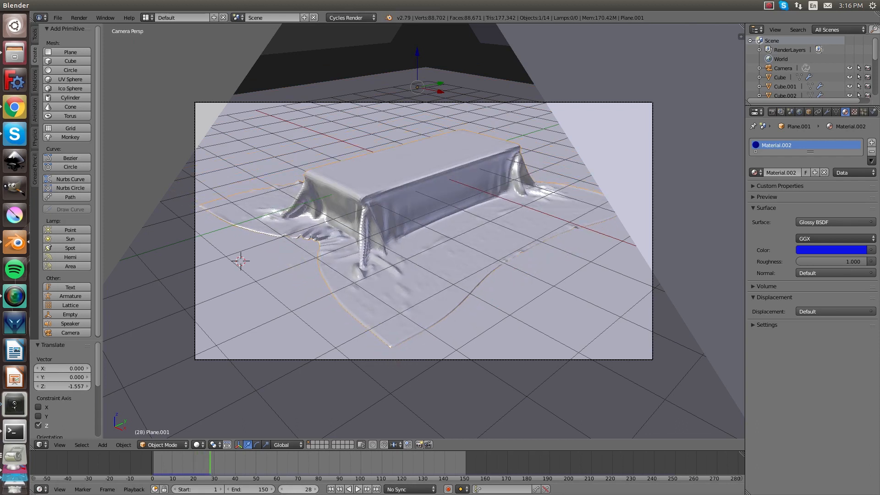
pyautogui.click(281, 490)
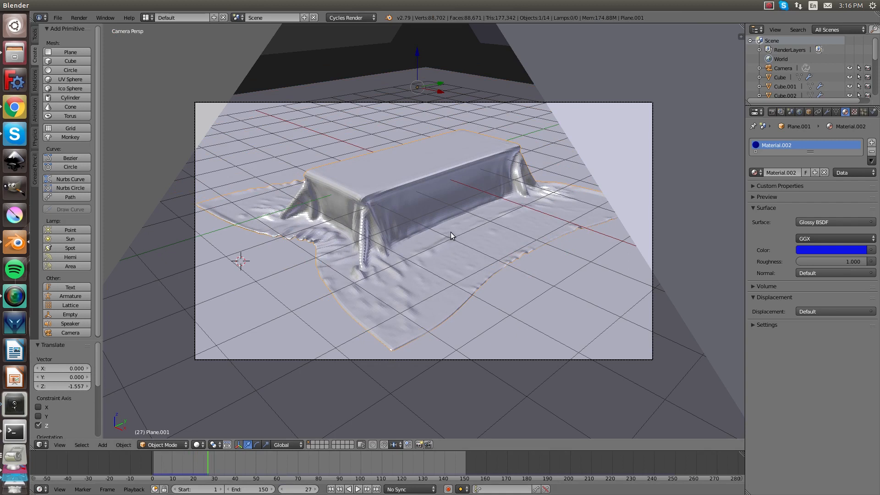
pyautogui.press('F12')
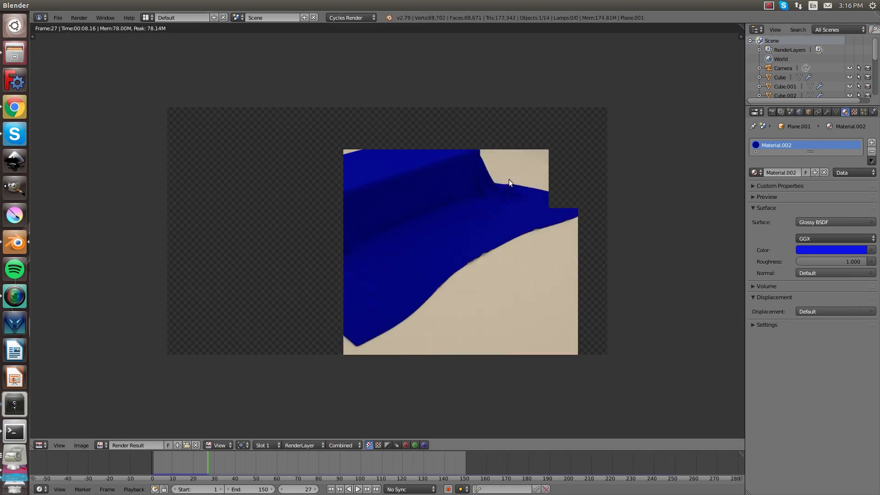
pyautogui.press('Escape')
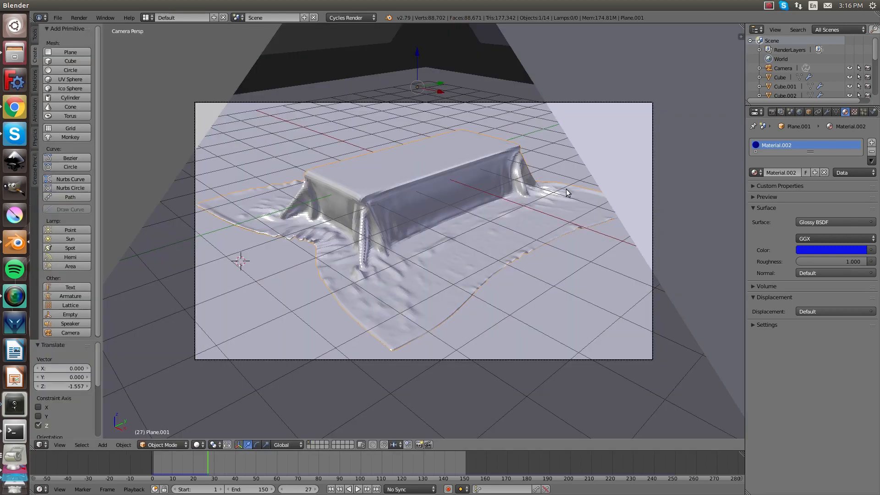
# - Set the render tile size to 2048 in both X and Y in the render performance settings
pyautogui.click(771, 113)
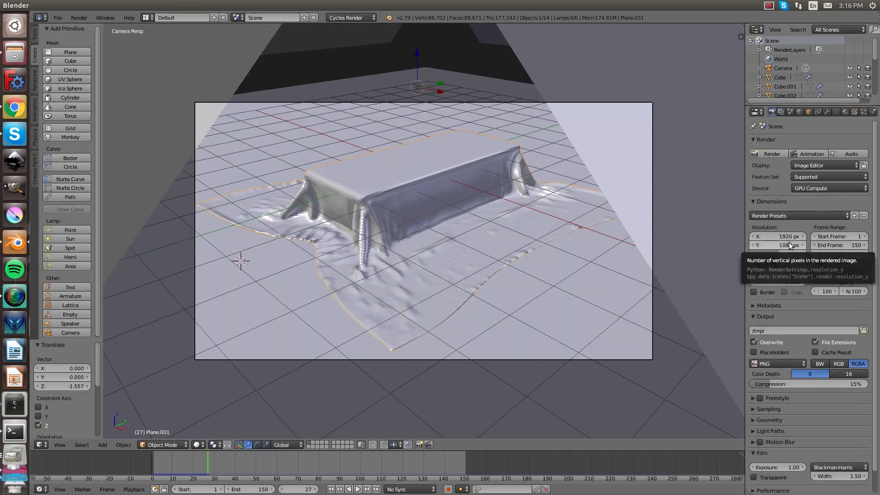
pyautogui.scroll(-2, 781, 252)
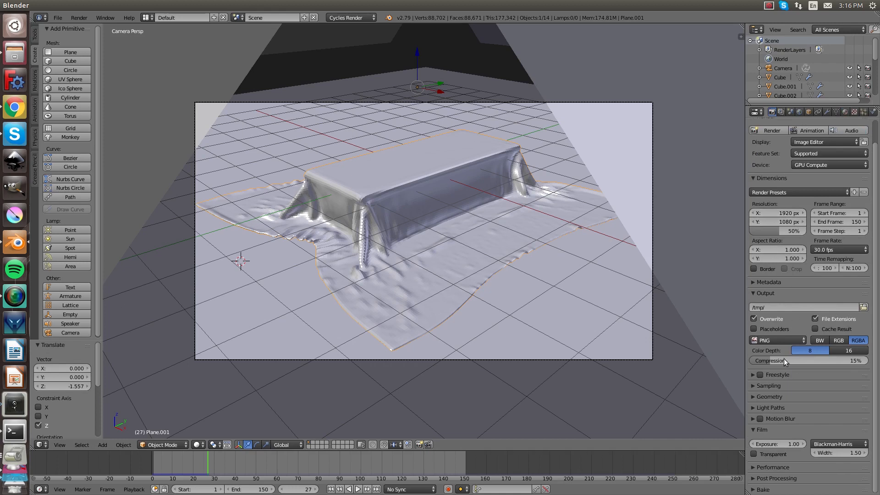
pyautogui.click(762, 478)
pyautogui.scroll(-2, 760, 454)
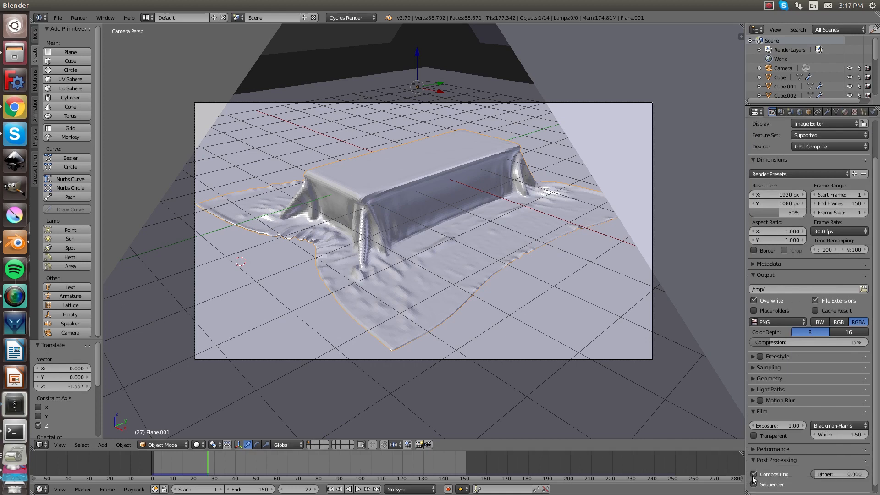
pyautogui.click(755, 443)
pyautogui.scroll(-5, 759, 451)
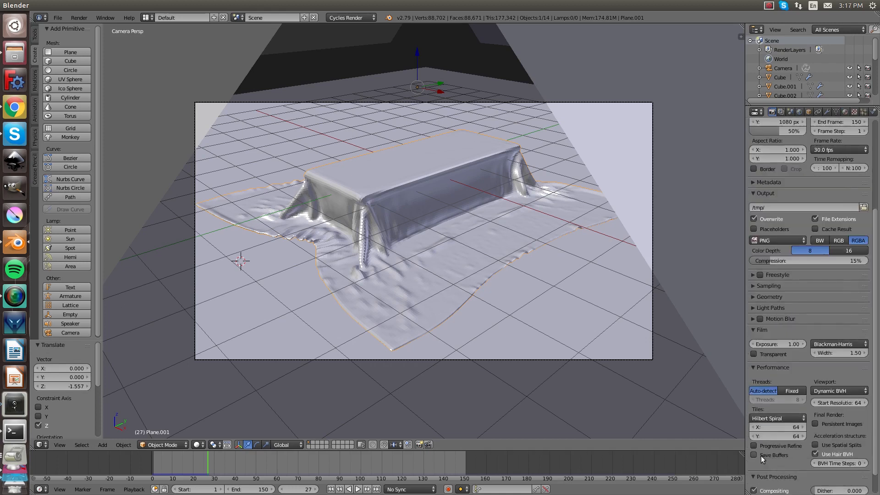
pyautogui.click(783, 426)
pyautogui.write('2048')
pyautogui.press('Tab')
pyautogui.write('2')
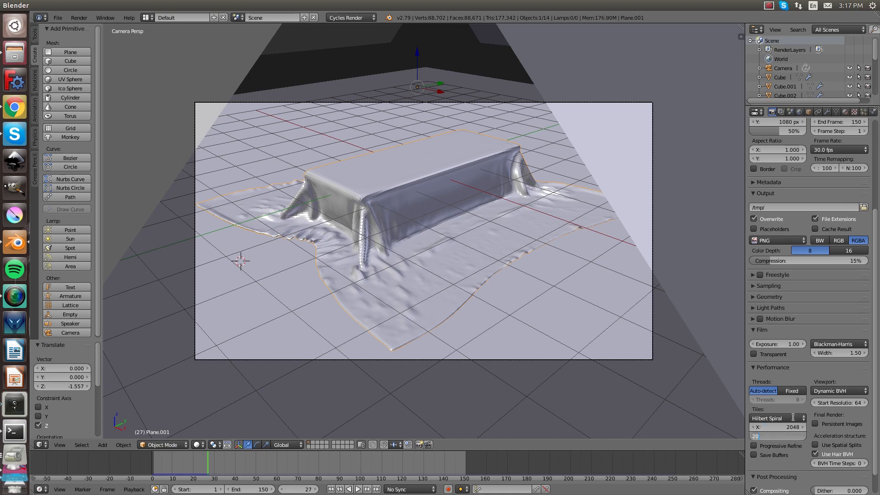
pyautogui.write('048')
pyautogui.press('Return')
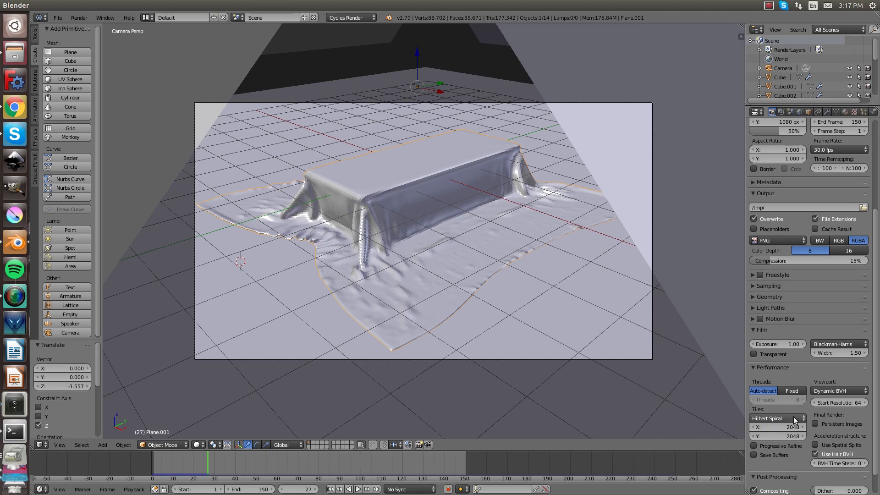
pyautogui.scroll(3, 518, 309)
pyautogui.scroll(-3, 518, 309)
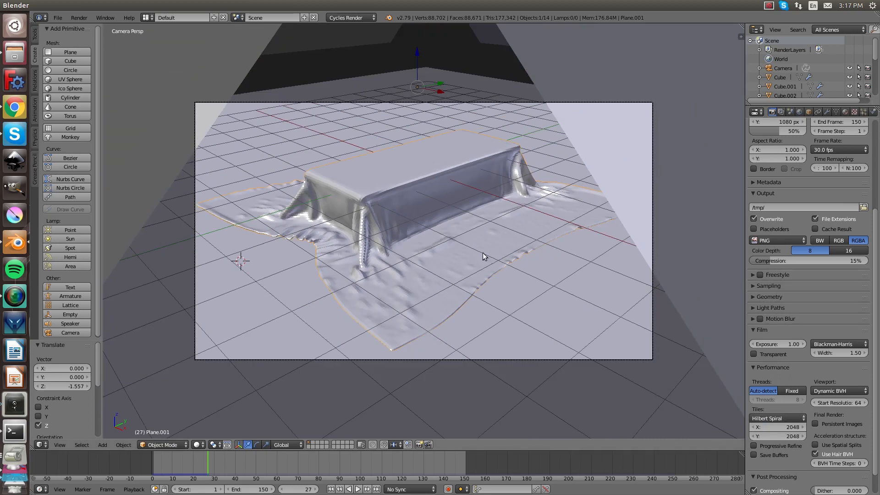
# - Render frame 27 again with the larger tiles and check the render device options, keeping GPU Compute
pyautogui.press('F12')
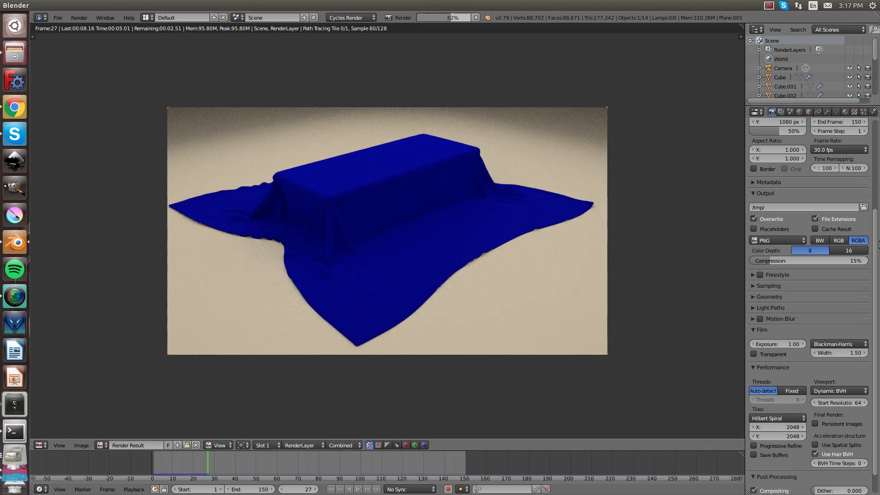
pyautogui.scroll(7, 788, 226)
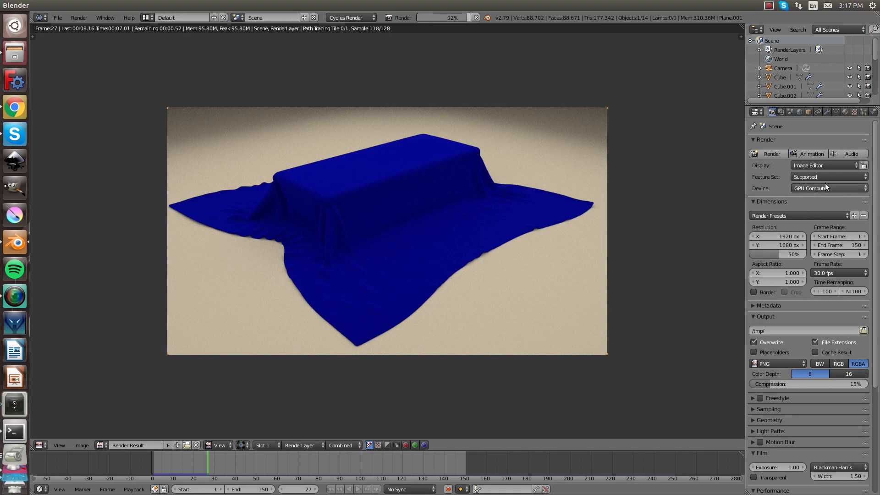
pyautogui.click(822, 189)
pyautogui.click(823, 186)
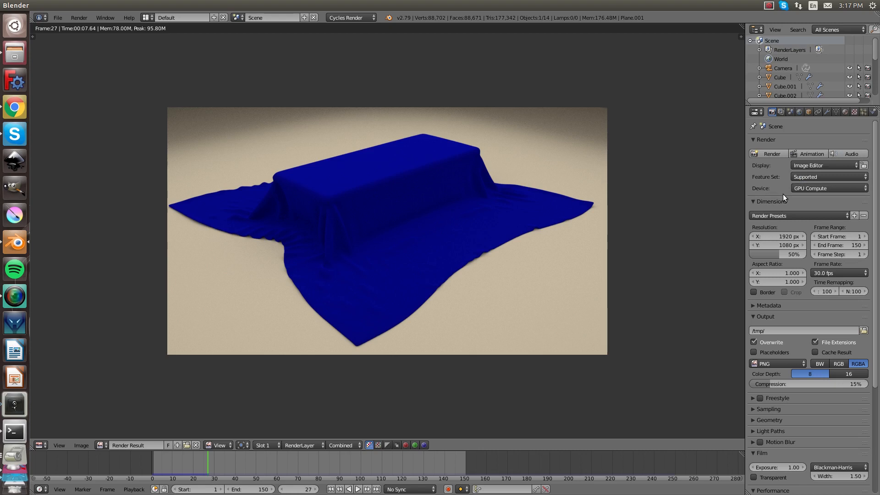
pyautogui.click(819, 189)
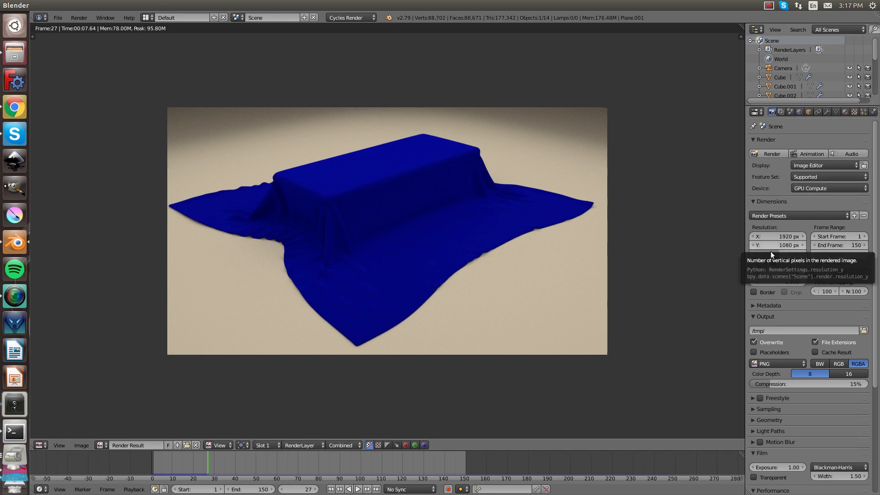
# - Open the image file commands for the finished render
pyautogui.click(81, 445)
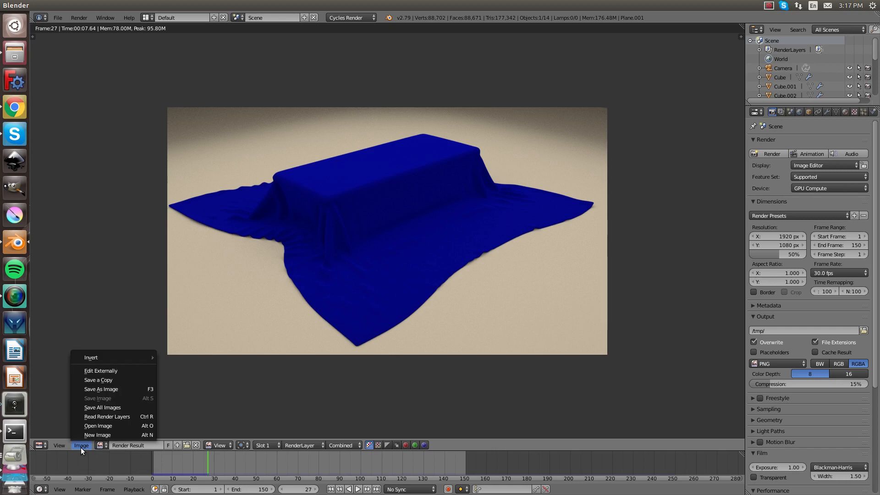